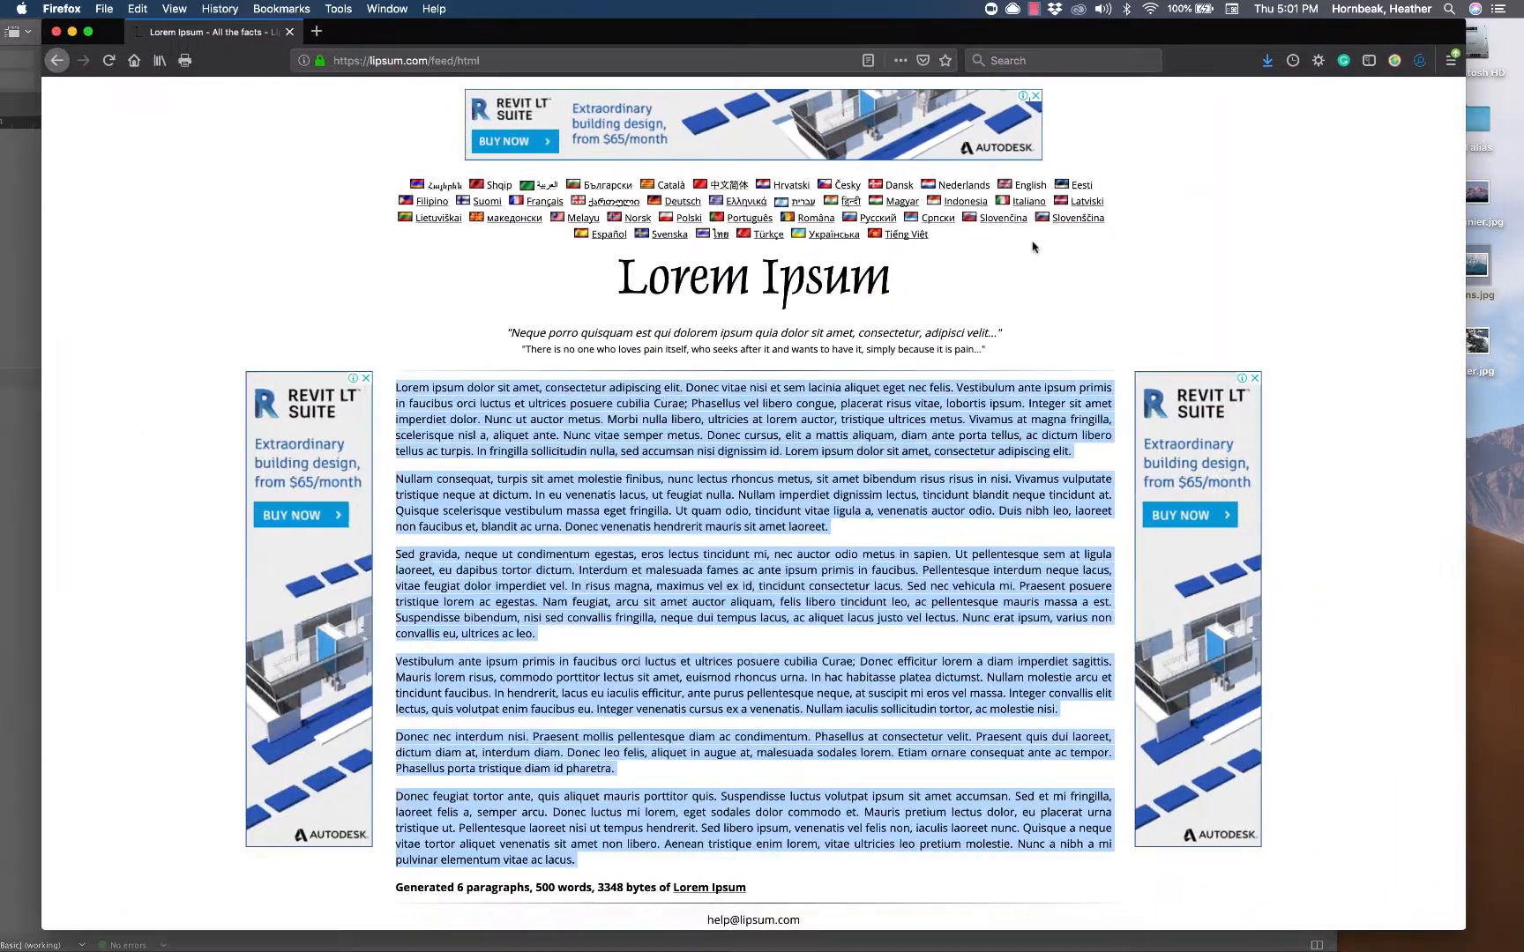
Step: Return to the Lorem Ipsum home page and generate 500 words of placeholder text beginning with 'Lorem ipsum dolor sit amet'
left_click(982, 344)
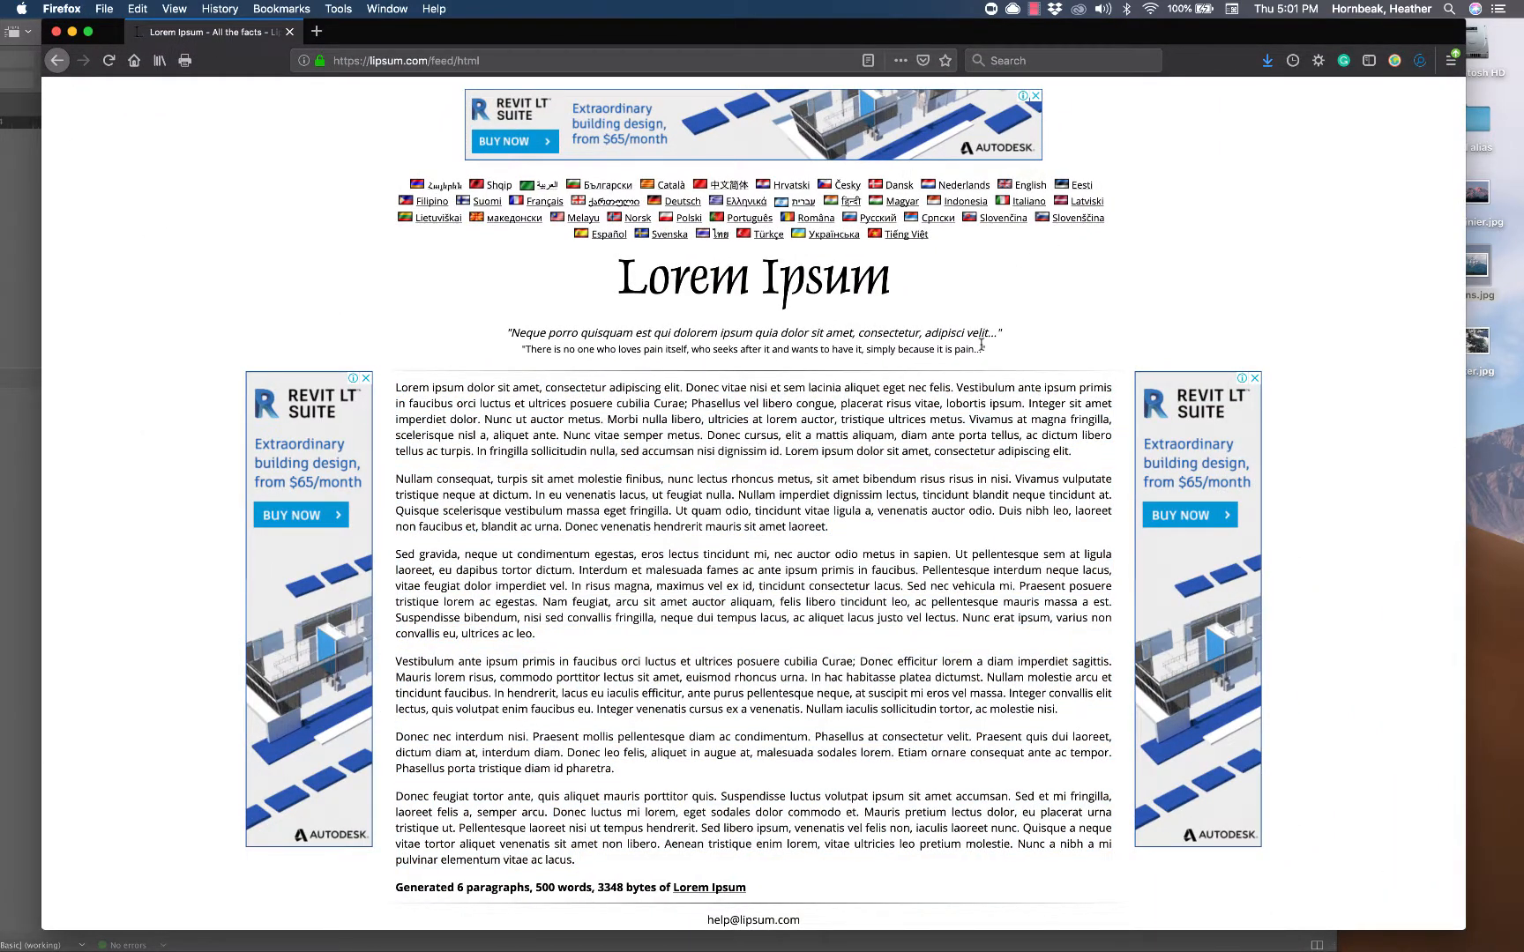
left_click(57, 60)
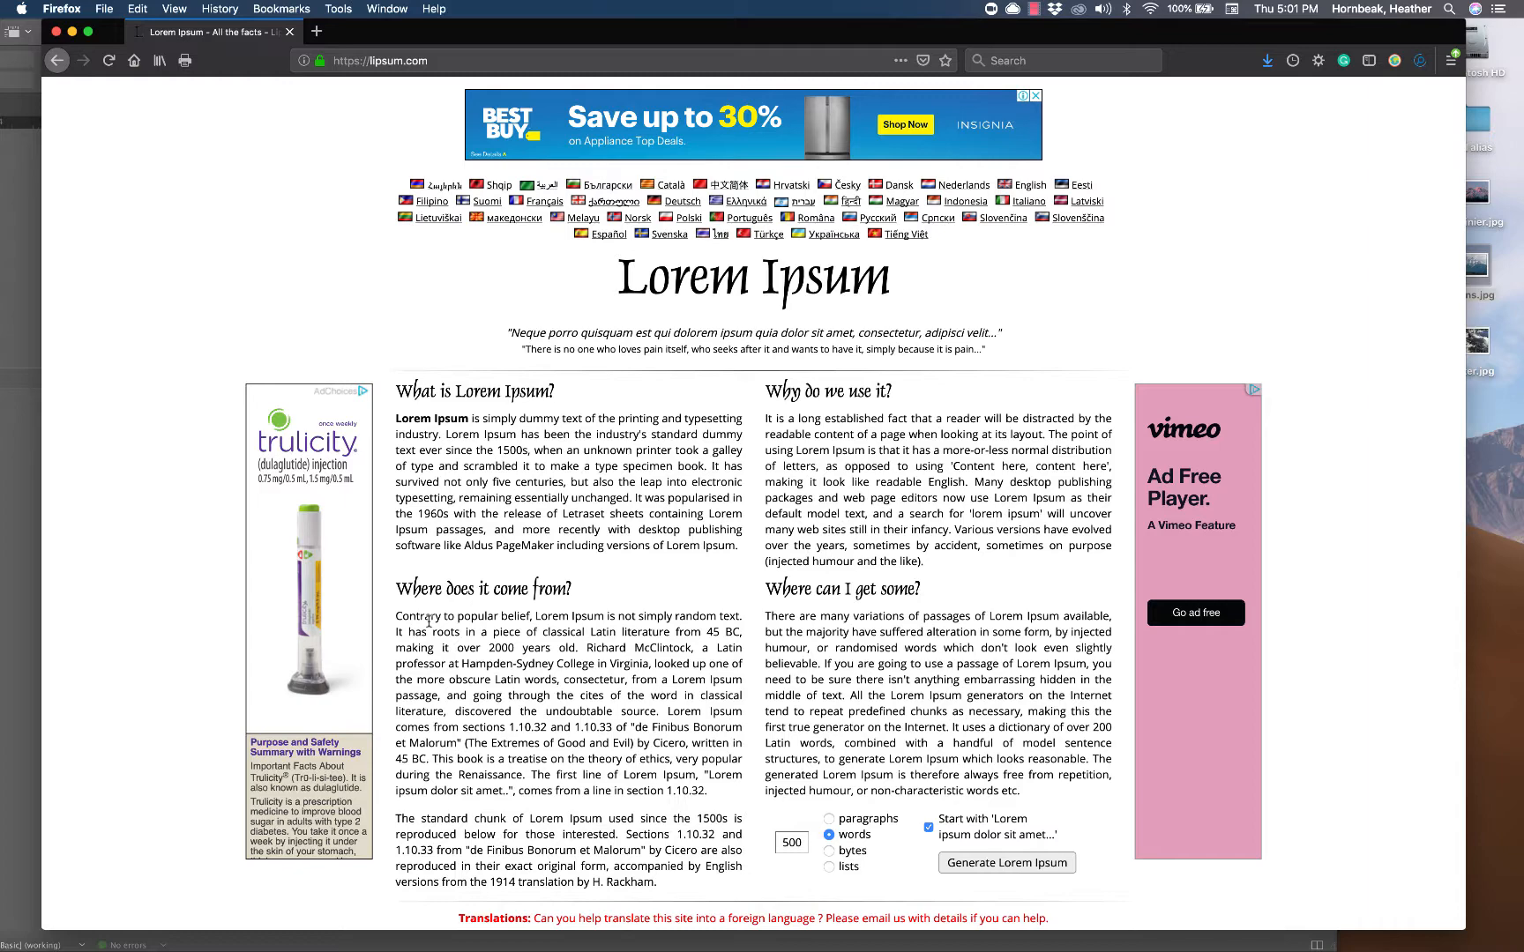
scroll(865, 842, "down", 2)
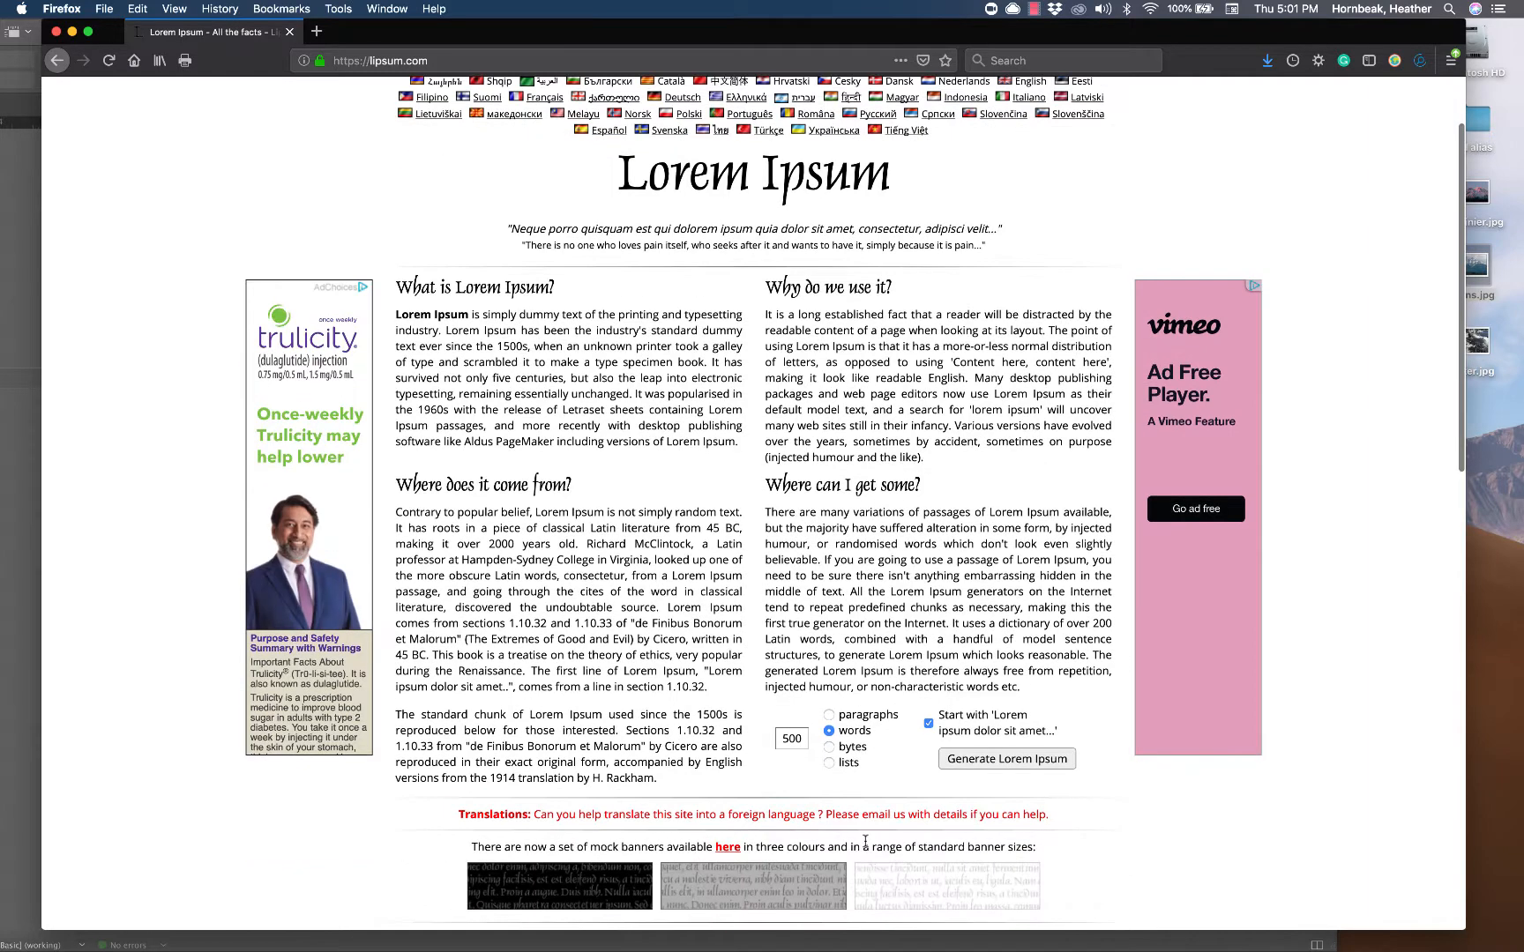
scroll(813, 710, "down", 1)
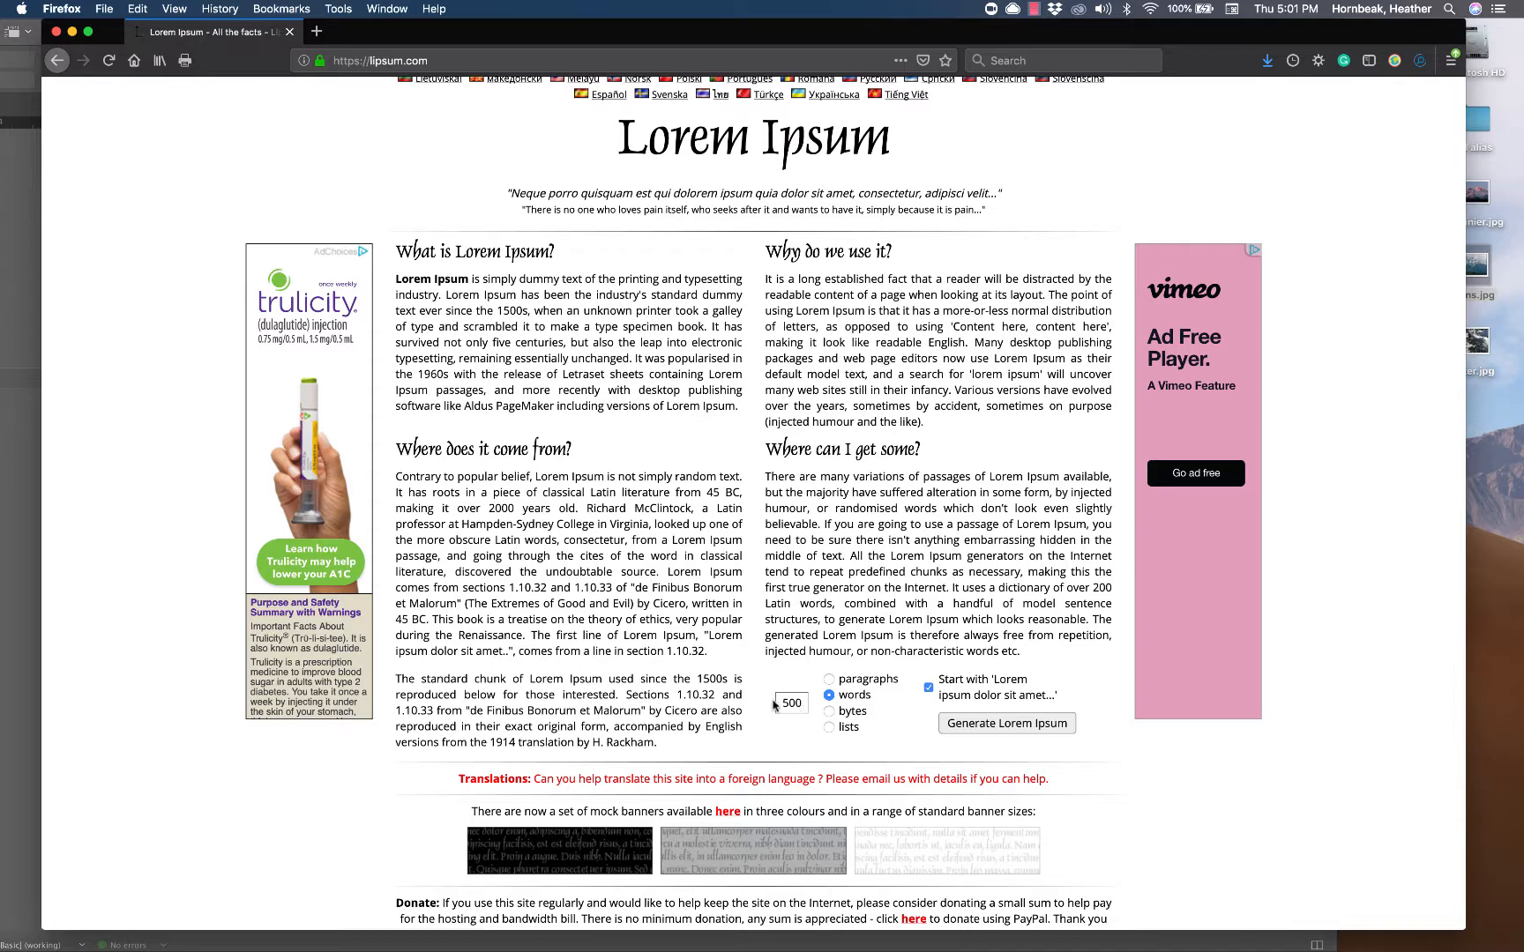
left_click(1002, 724)
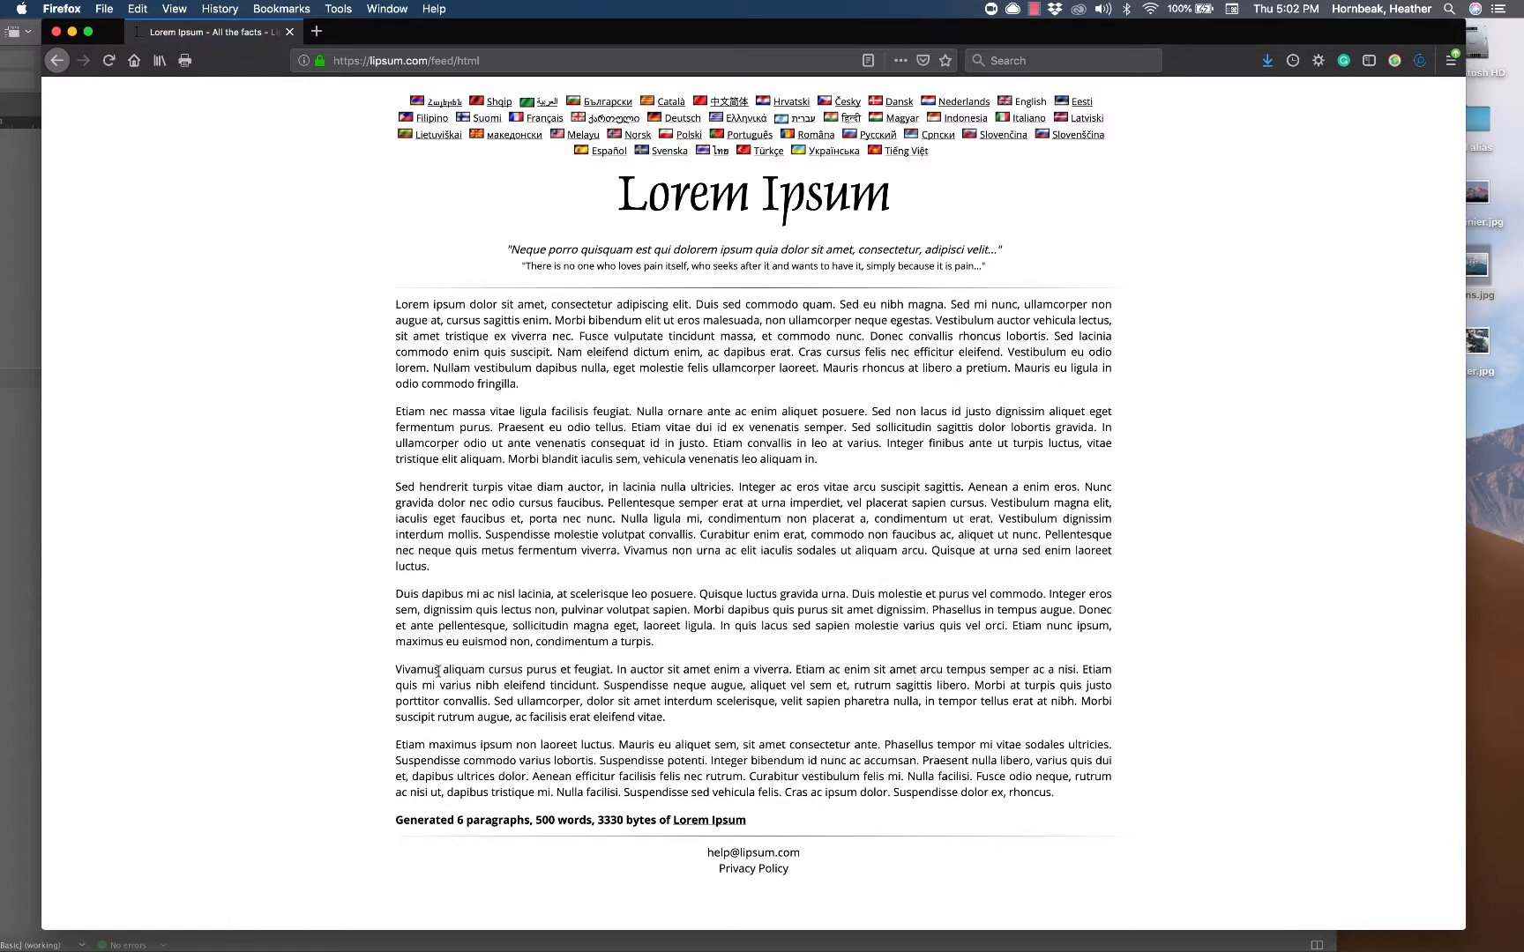
Step: Copy all the generated Lorem Ipsum paragraphs and switch to the InDesign document
scroll(438, 672, "up", 2)
scroll(415, 617, "down", 2)
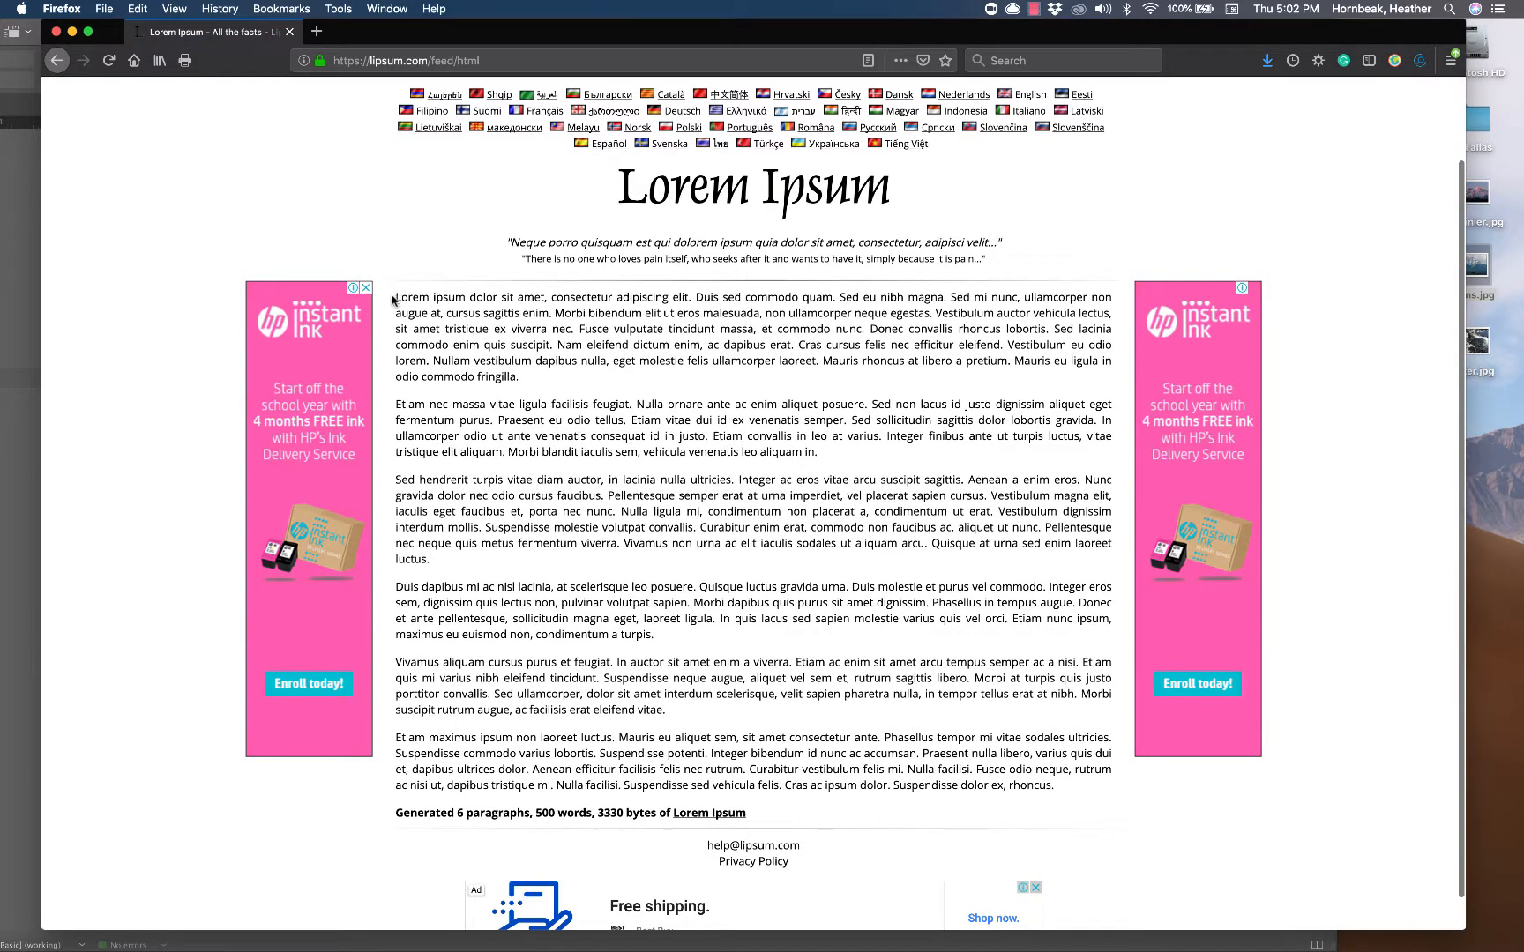
left_click_drag(395, 300, 1084, 797)
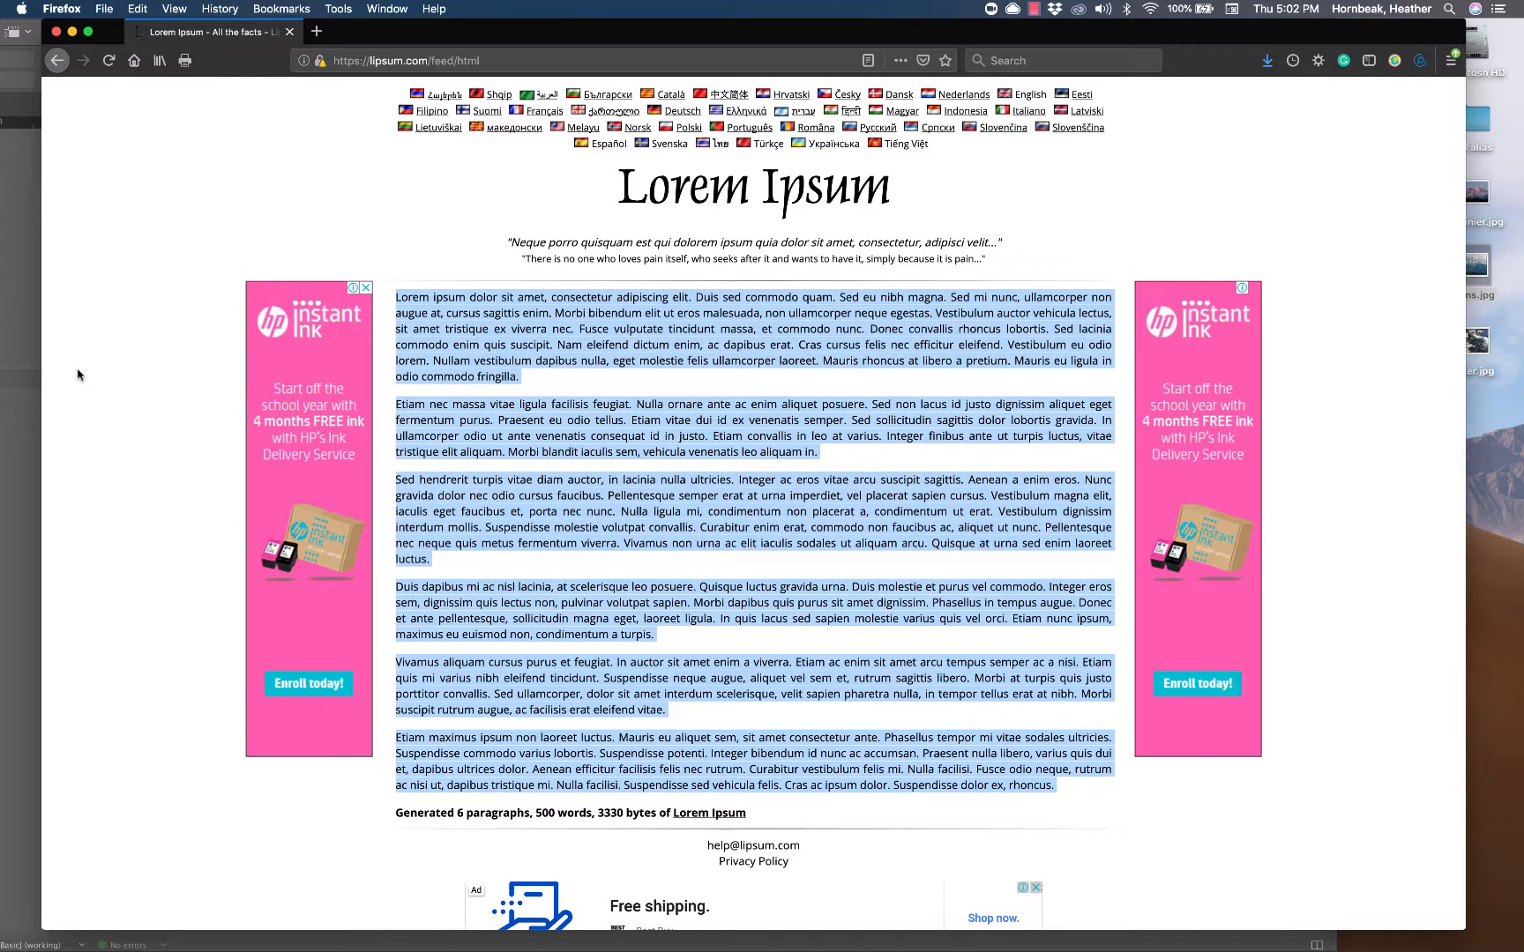
left_click(72, 31)
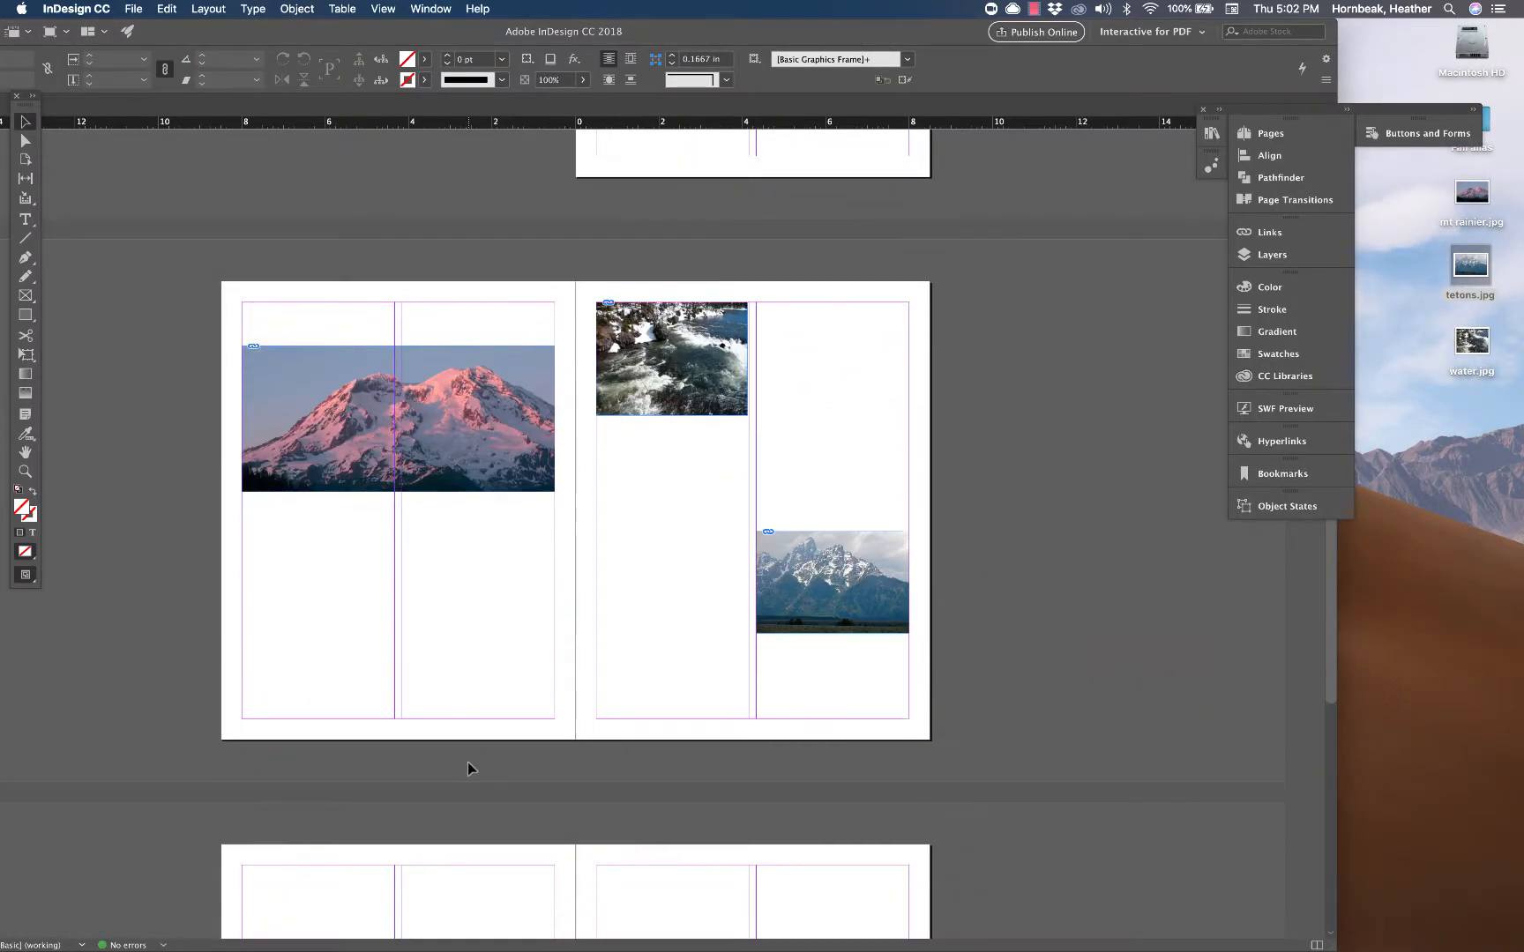
Step: Draw a text frame filling the first column below the pink mountain photo and paste the copied placeholder text into it
scroll(469, 762, "up", 1)
scroll(469, 762, "down", 2)
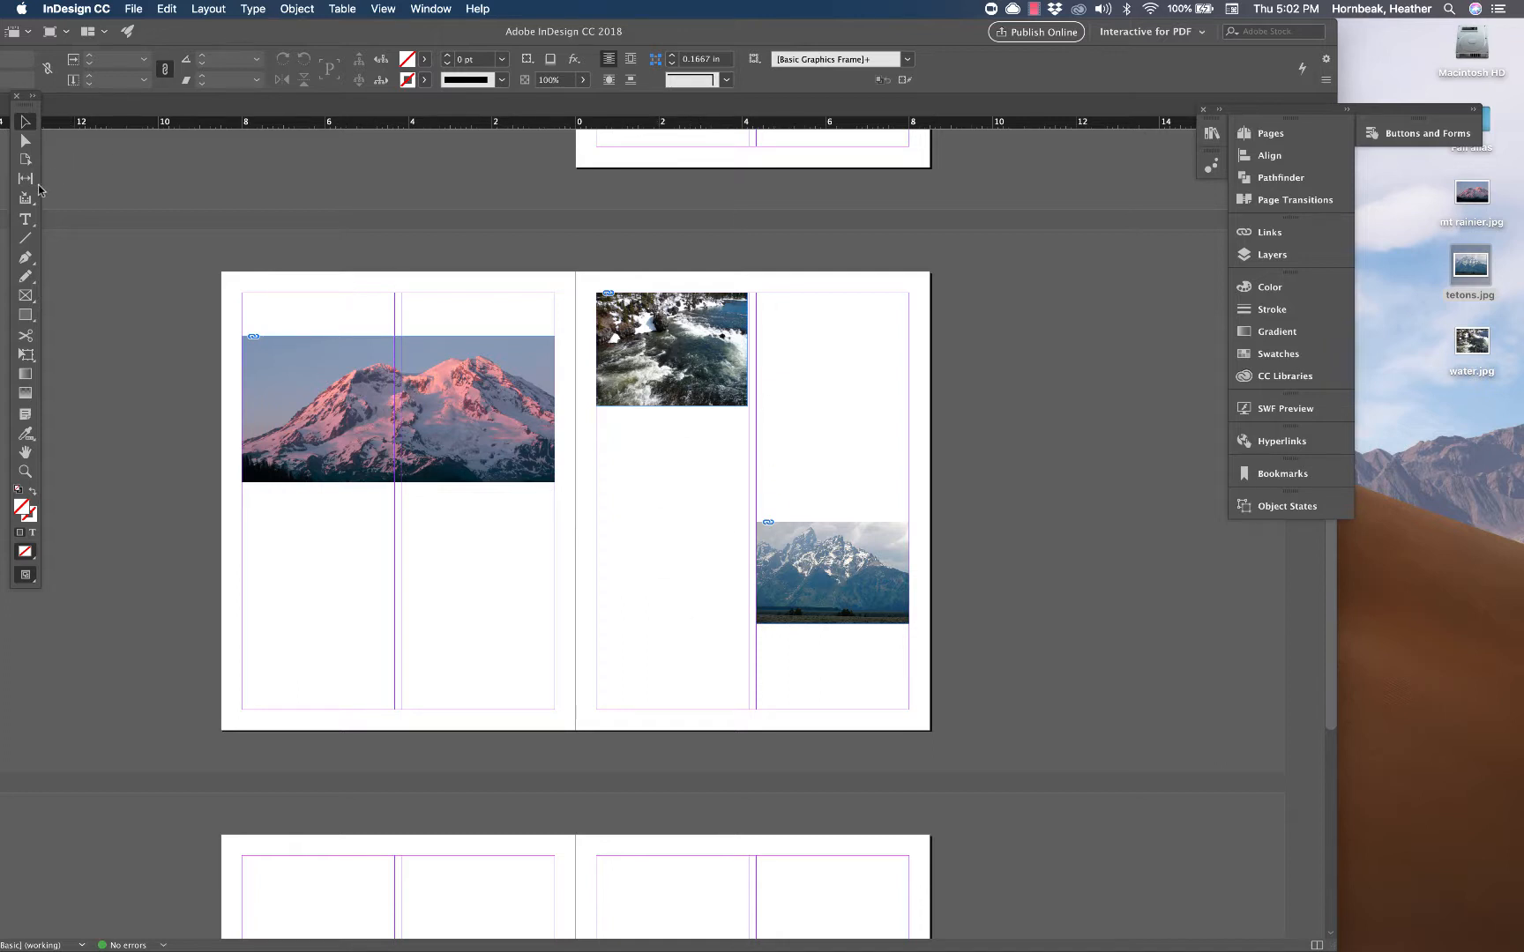
left_click(23, 222)
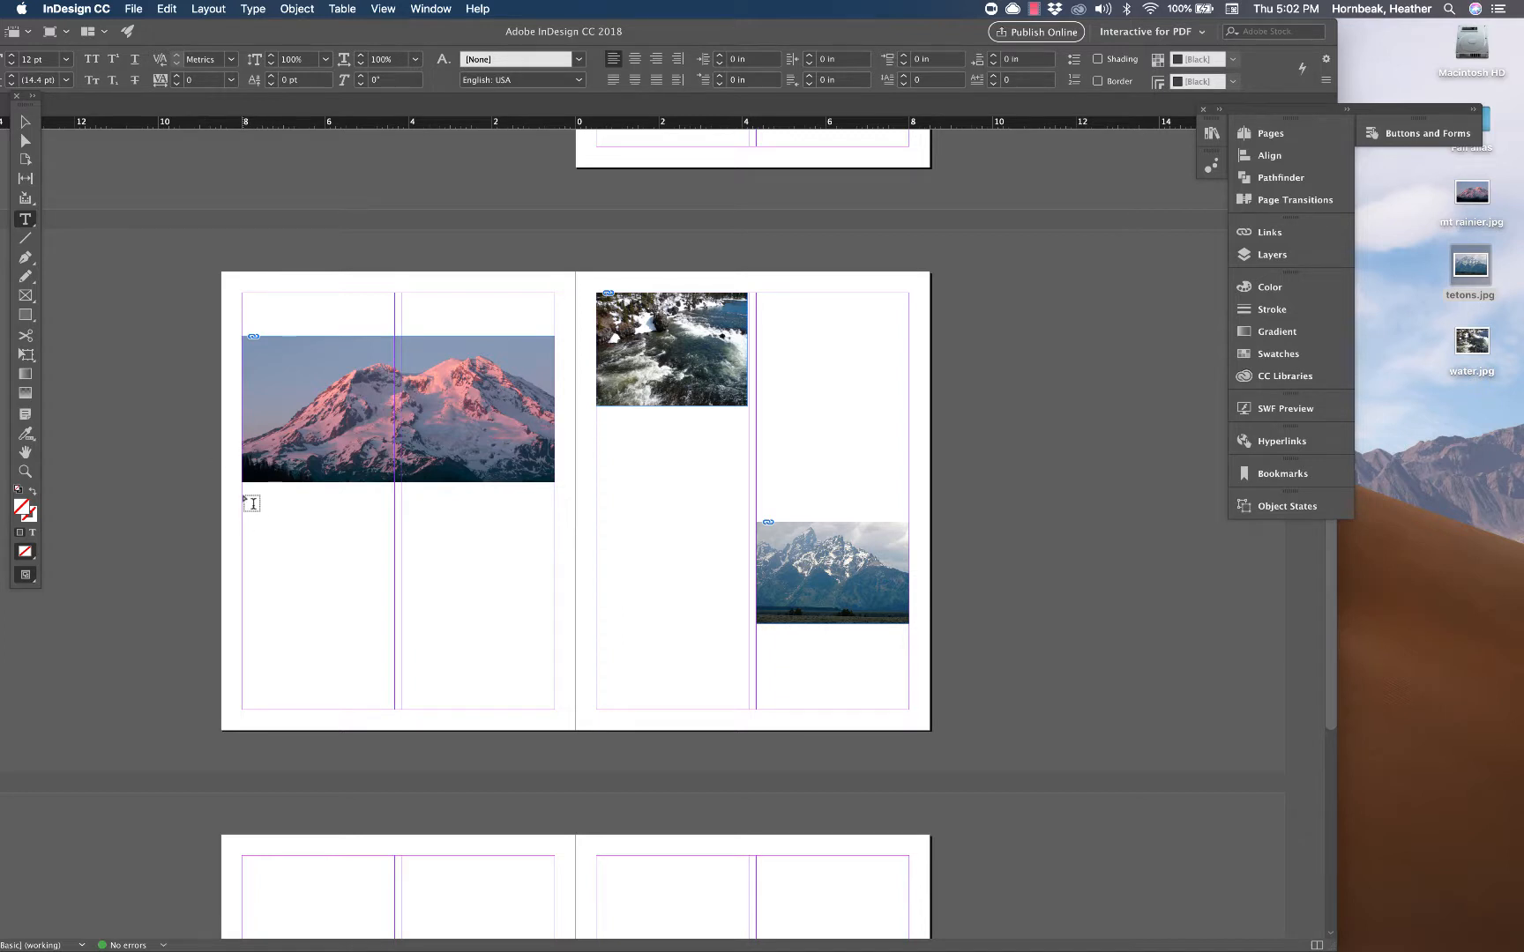
left_click_drag(243, 490, 393, 707)
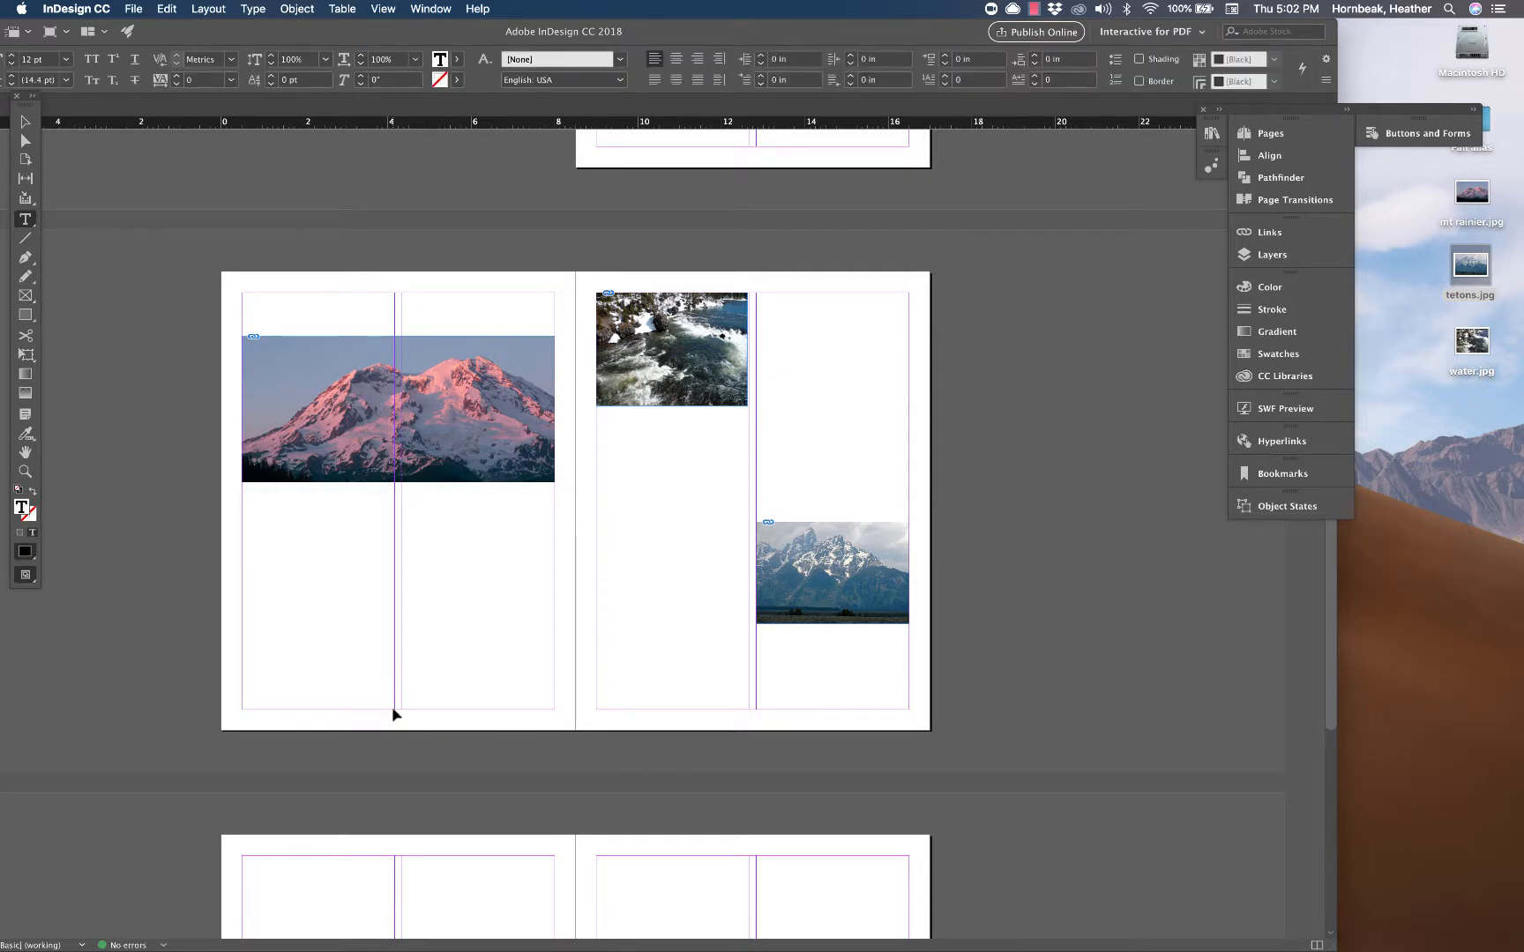
key("super+v")
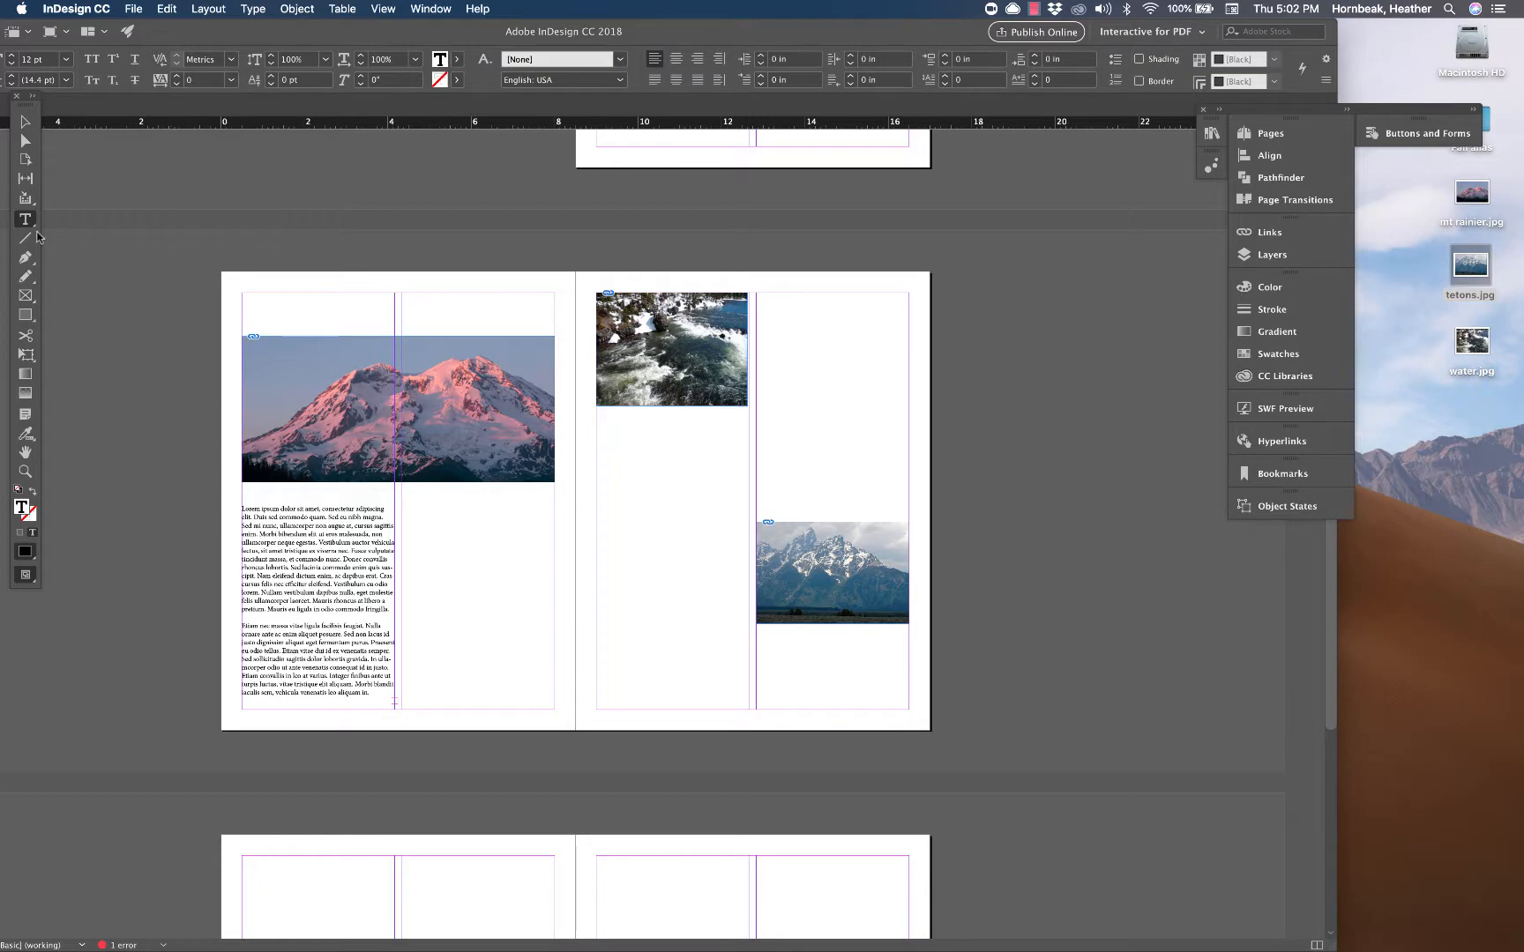
Step: Thread the overset text into a new frame filling the second column below the mountain photo
left_click(26, 121)
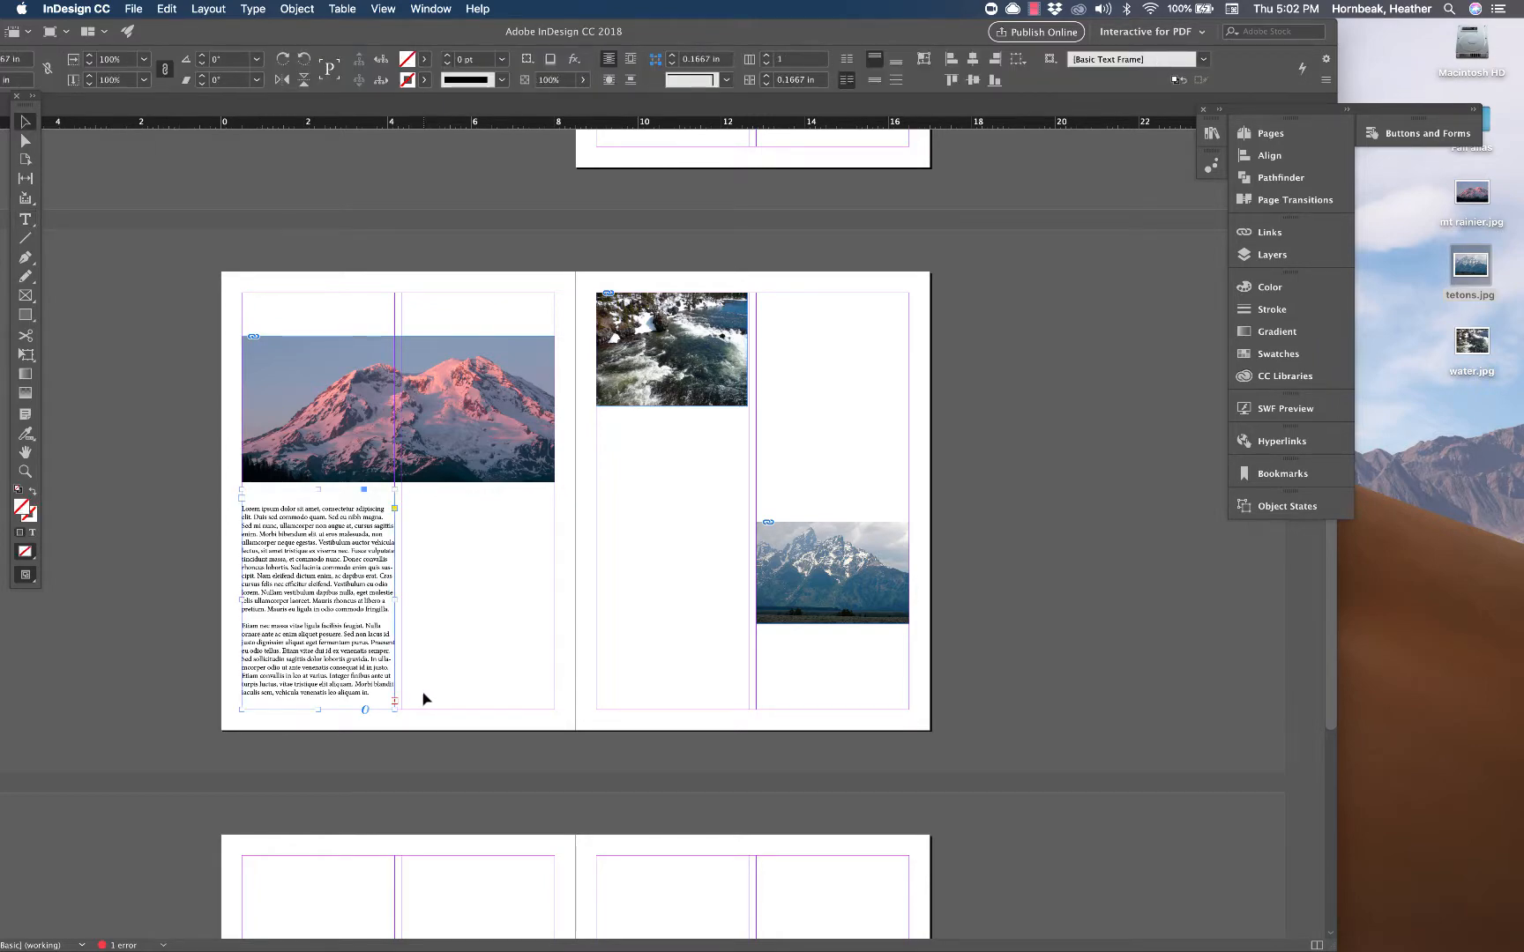
scroll(384, 697, "up", 3)
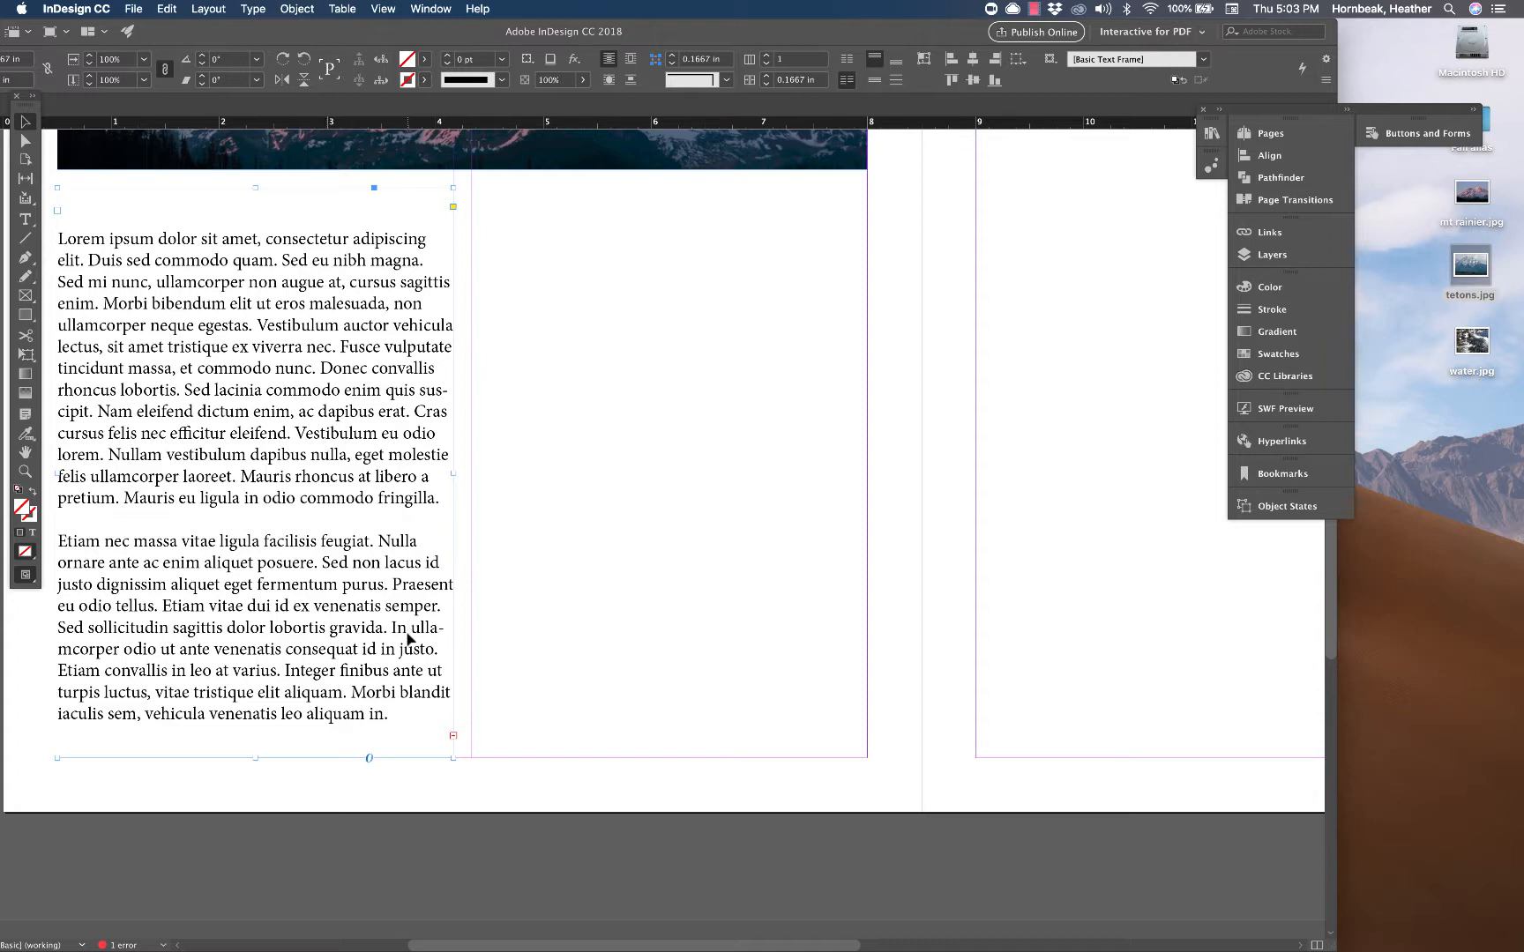
left_click(453, 736)
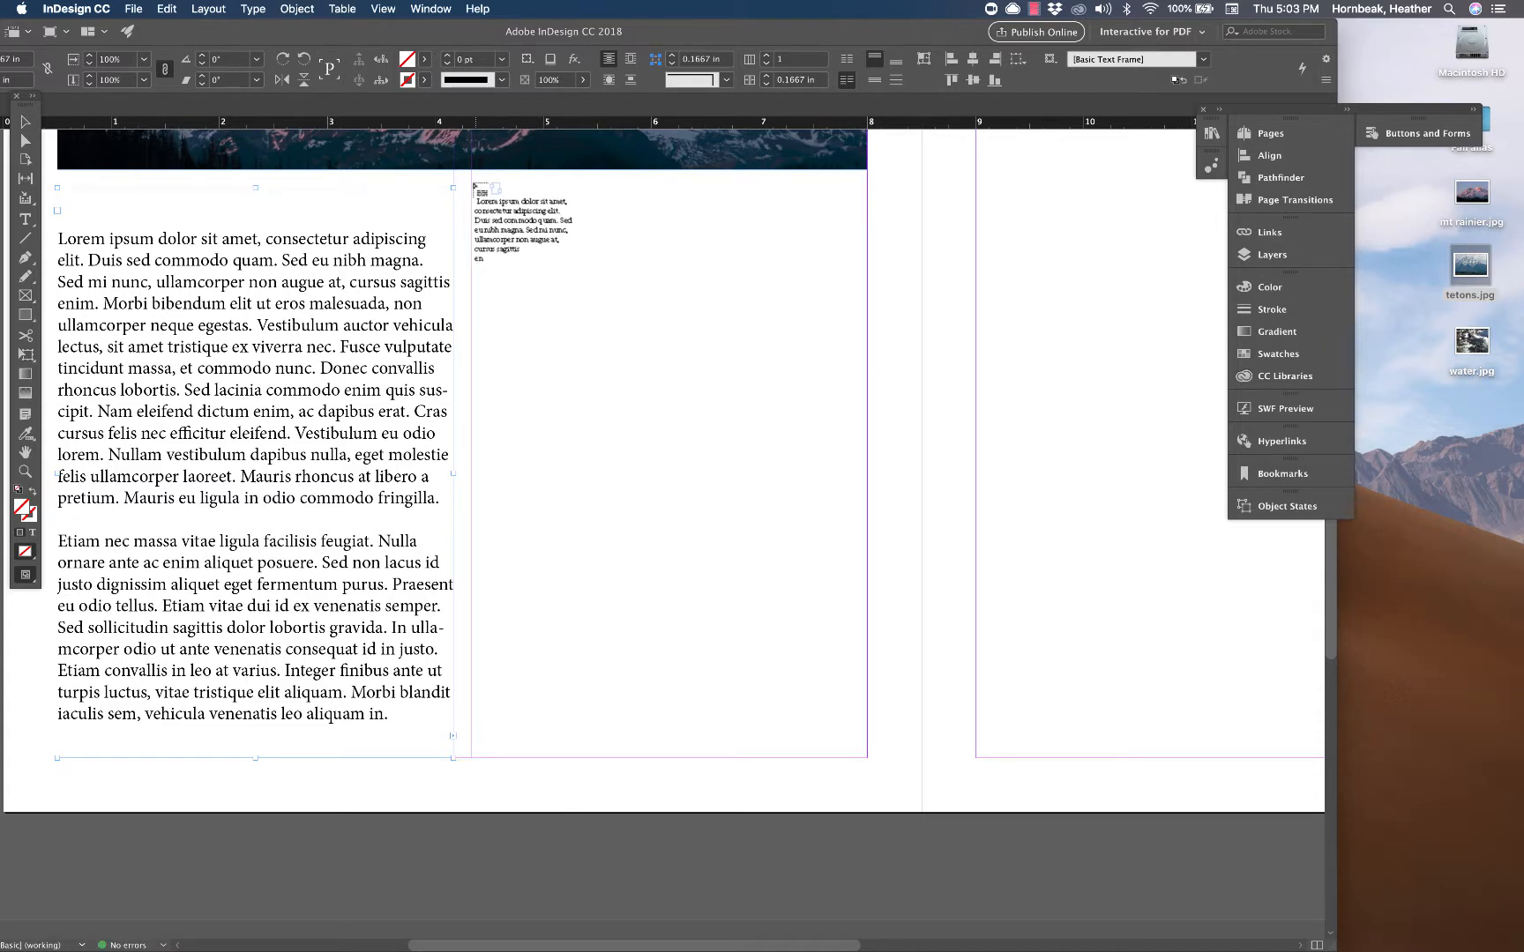
mouse_move(473, 190)
left_mouse_down()
mouse_move(646, 537)
mouse_move(819, 736)
mouse_move(865, 756)
left_mouse_up()
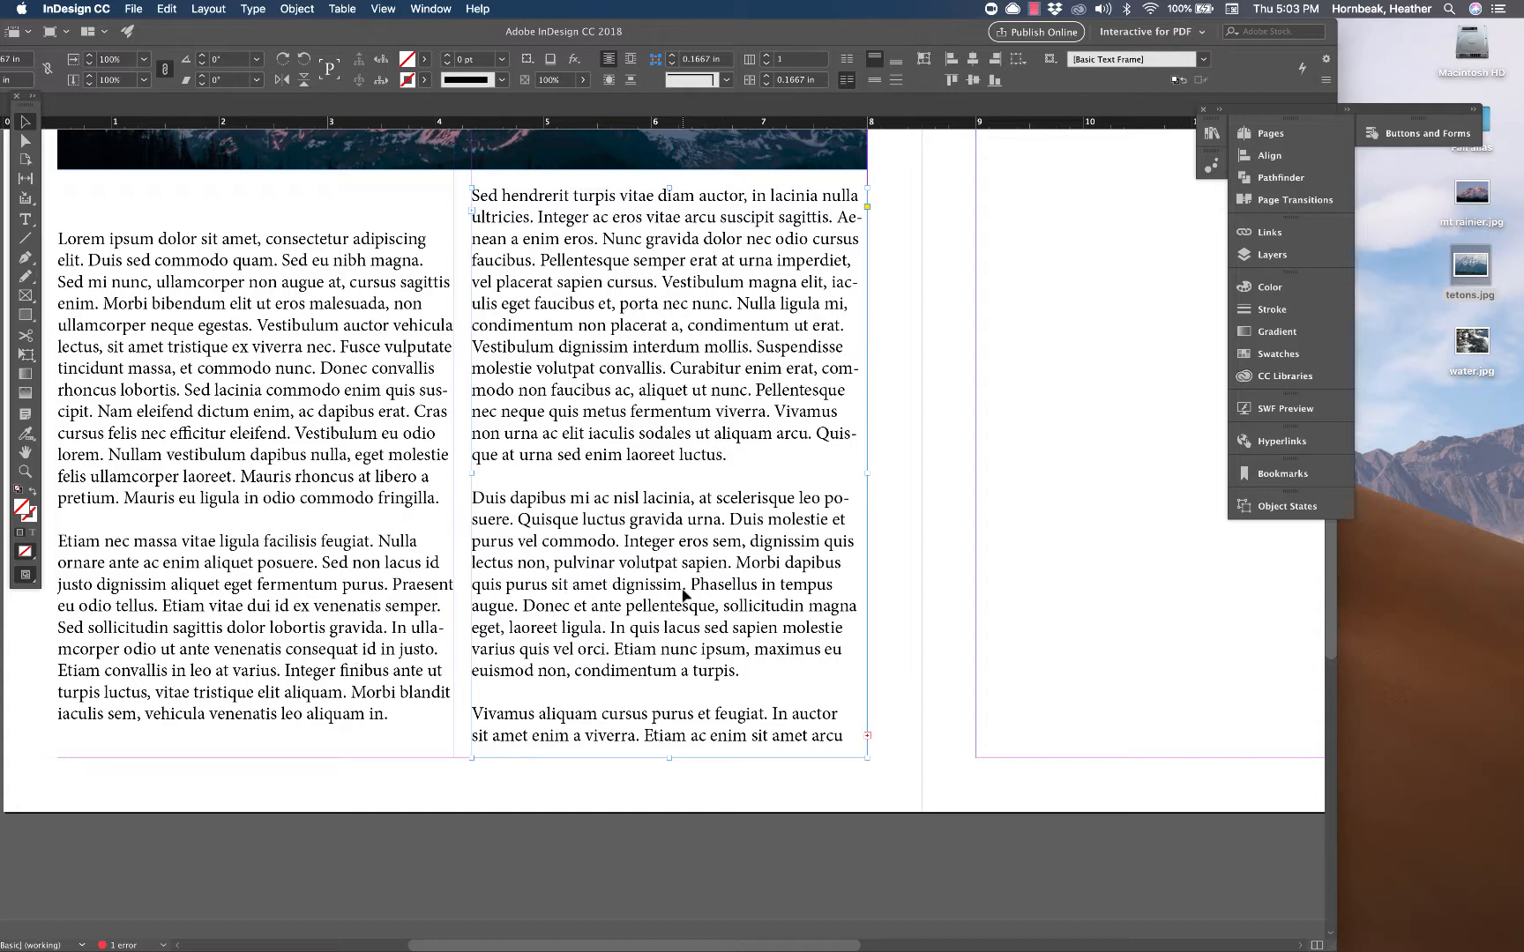
Step: Thread the remaining overset text into a new frame below the river photo, filling the facing page's first column
scroll(705, 508, "right", 5)
scroll(704, 508, "up", 3)
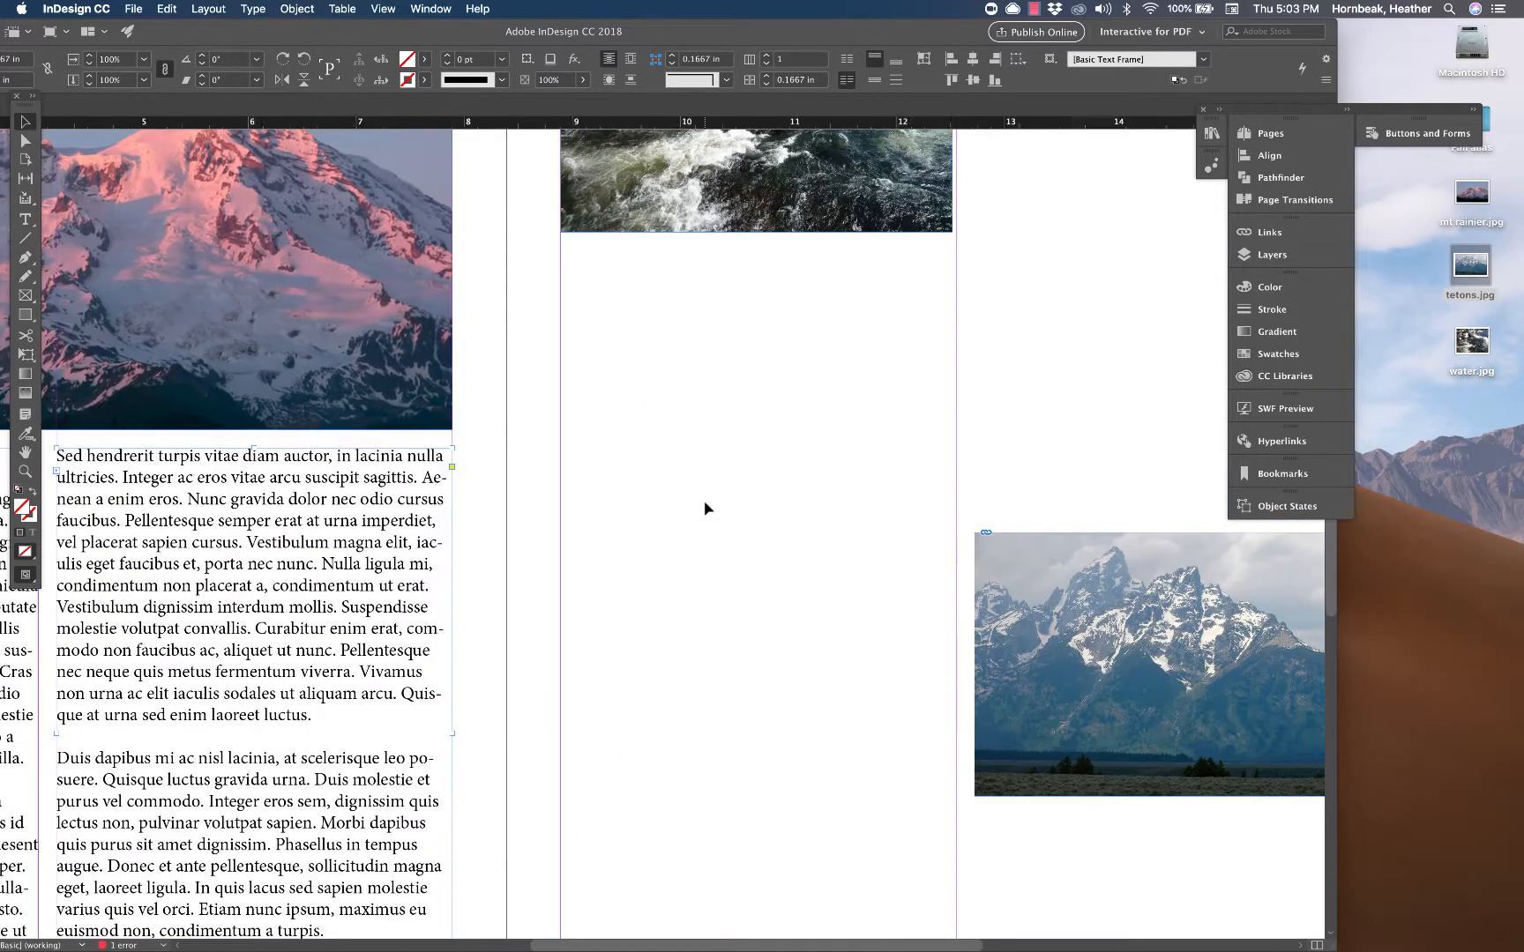
scroll(469, 571, "down", 10)
scroll(469, 571, "left", 2)
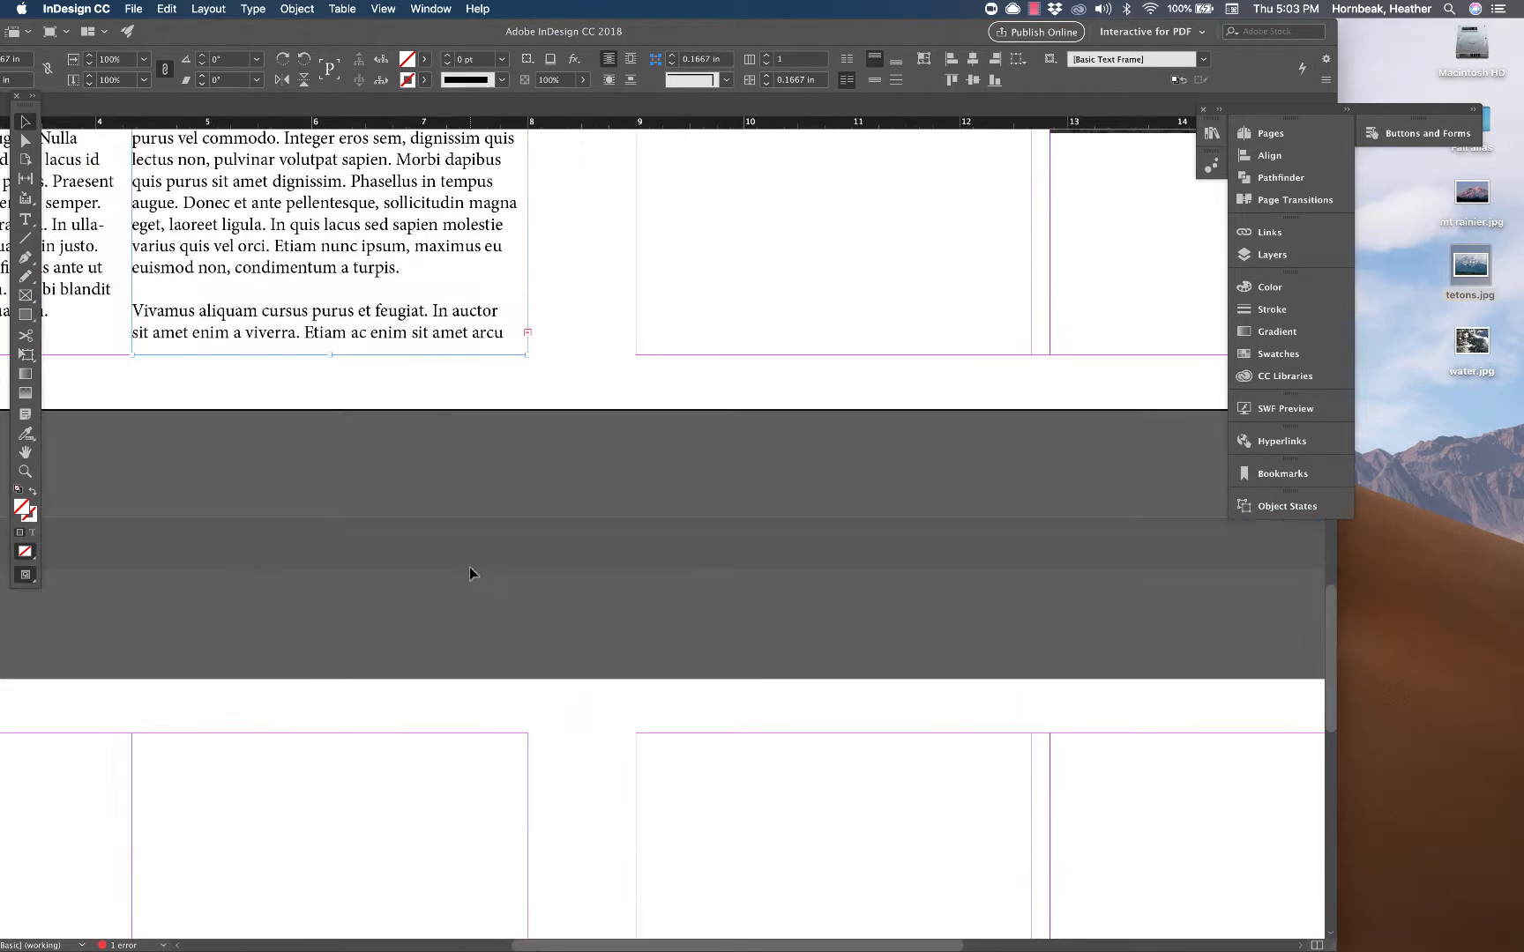
left_click(527, 335)
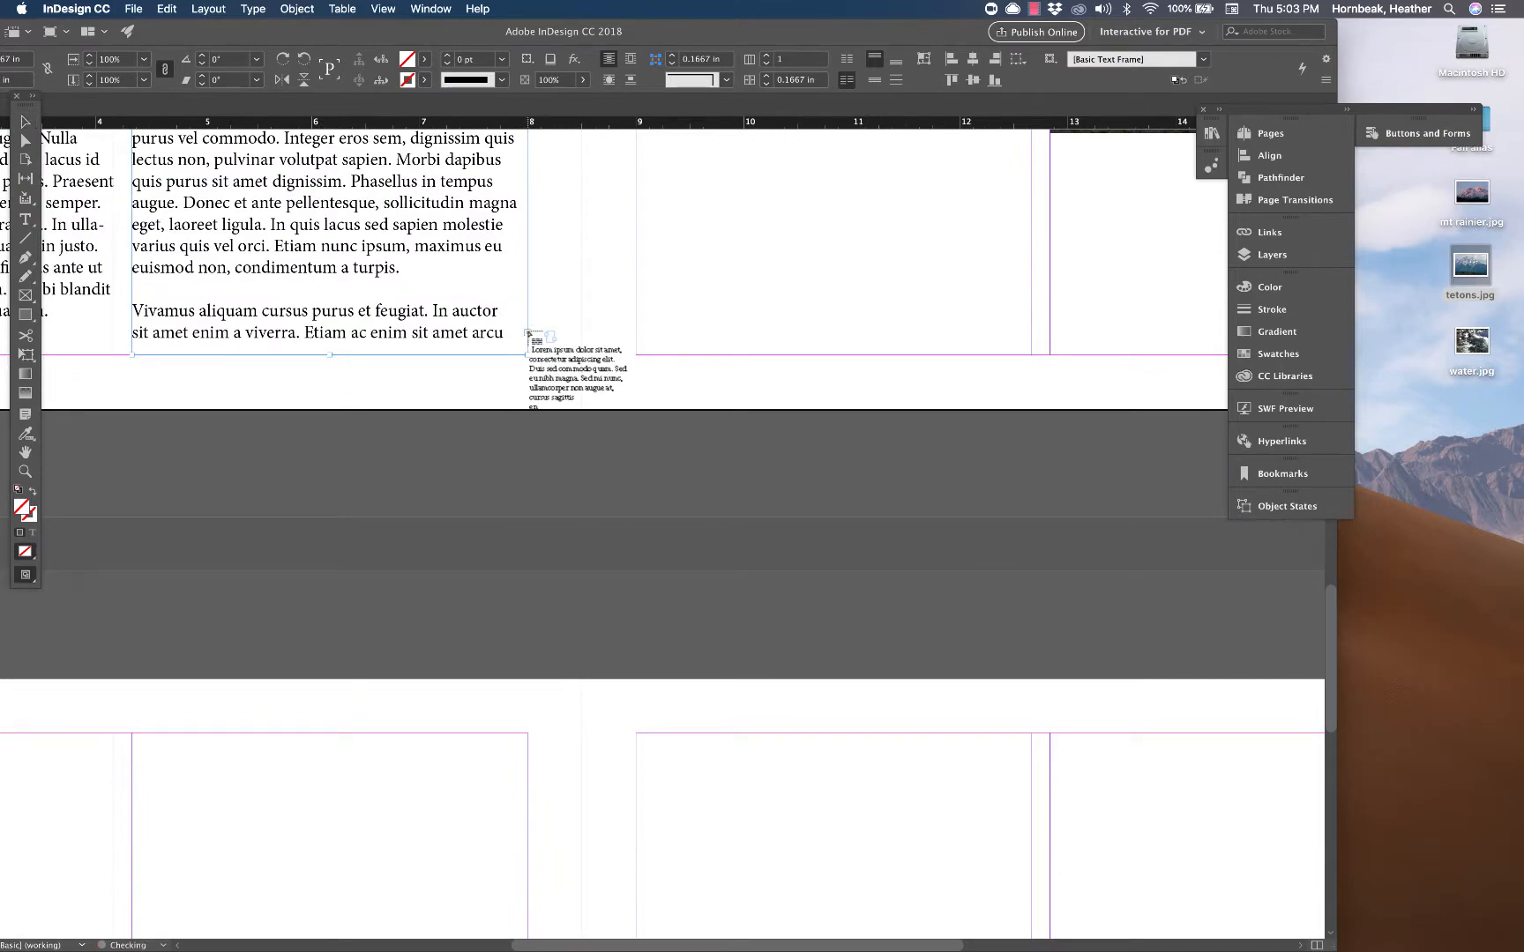
scroll(528, 340, "up", 2)
key("super+minus")
key("super+minus")
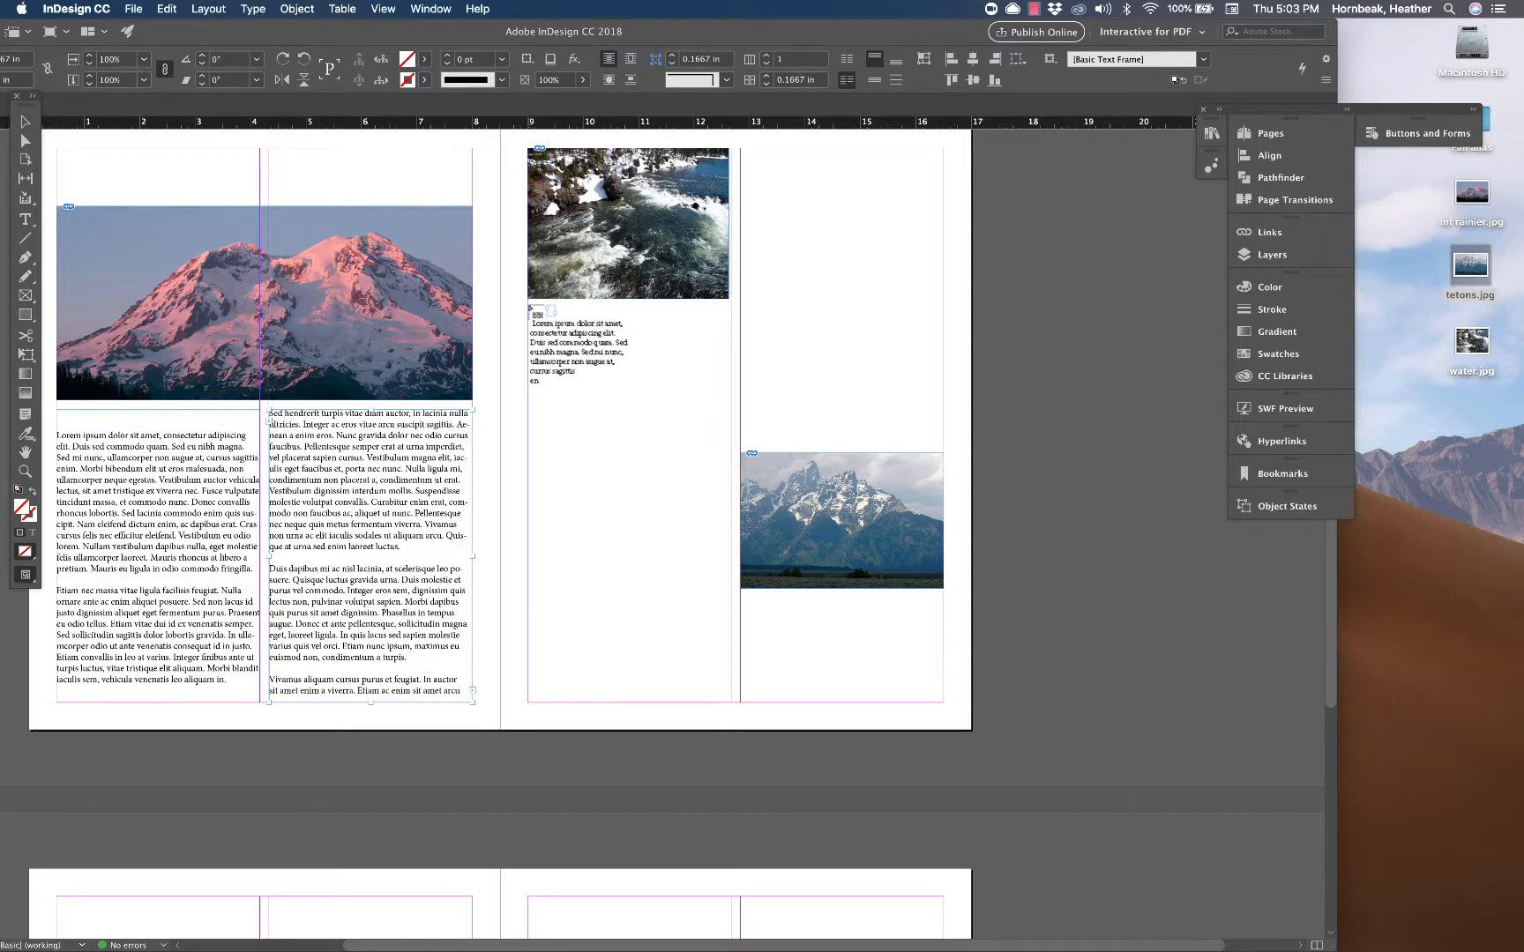
left_click_drag(528, 300, 731, 702)
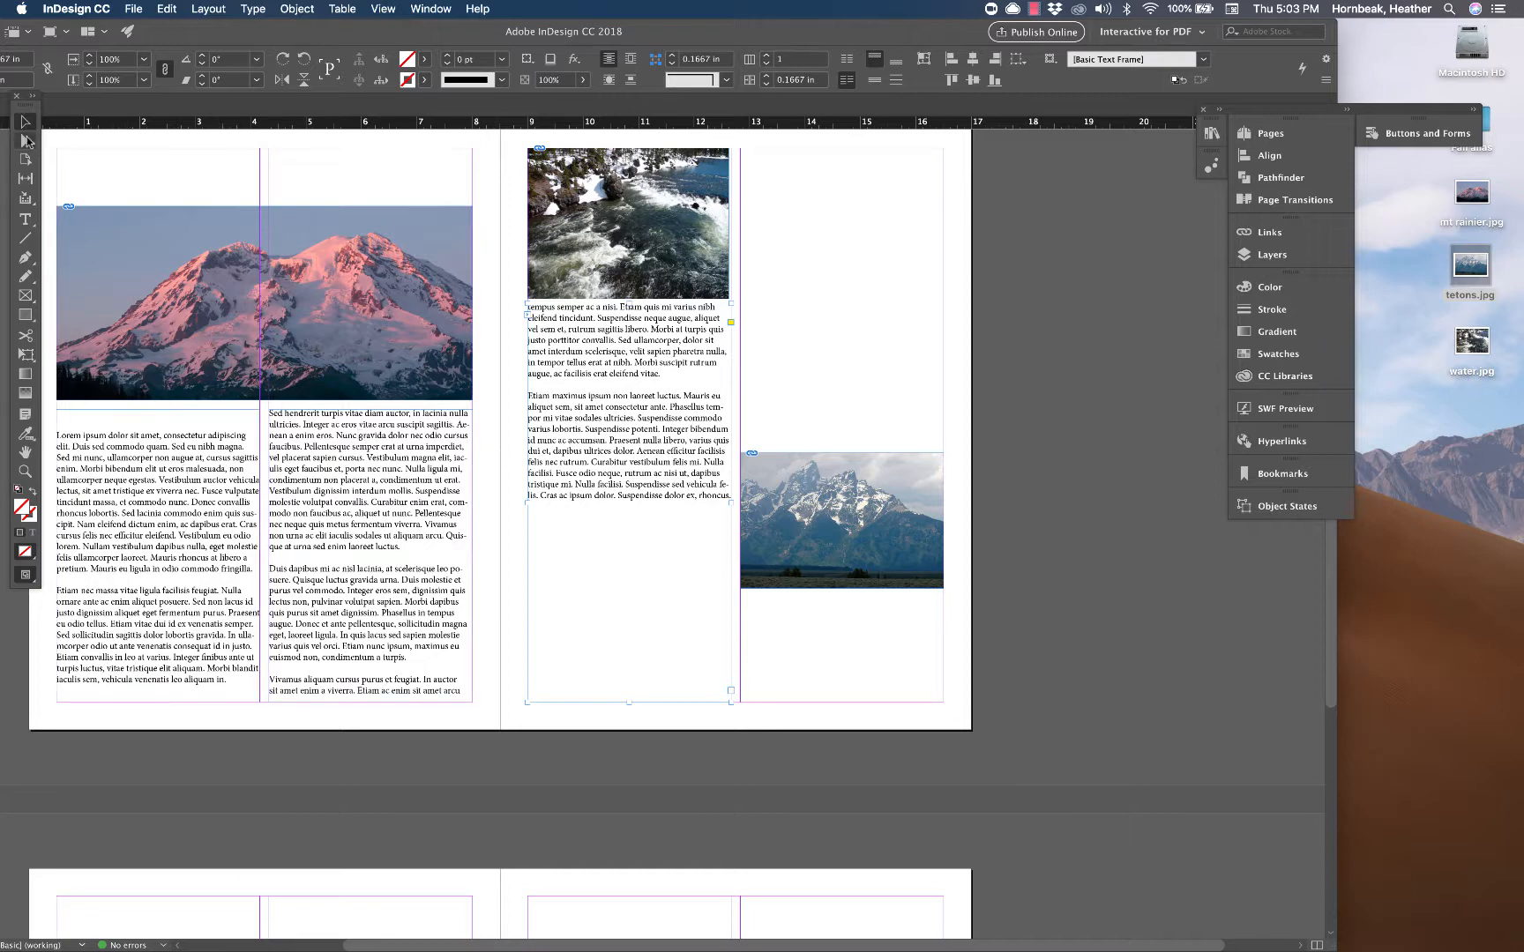
Step: Extend the pink mountain photo's frame downward over the first lines of the two text columns
left_click(187, 525)
left_click(349, 527)
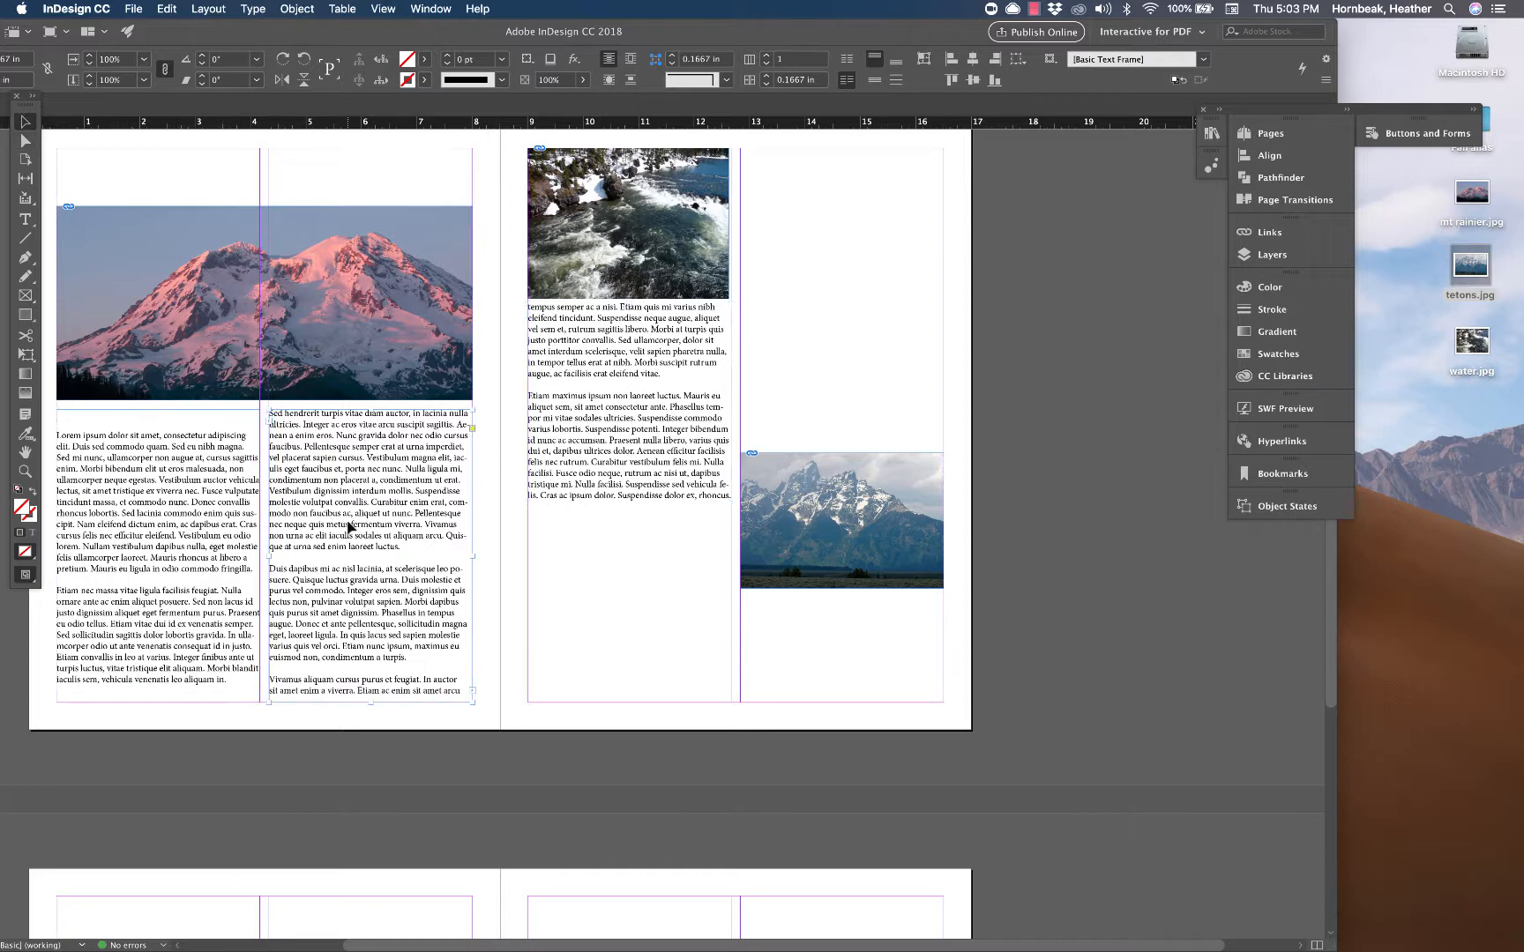
left_click(344, 375)
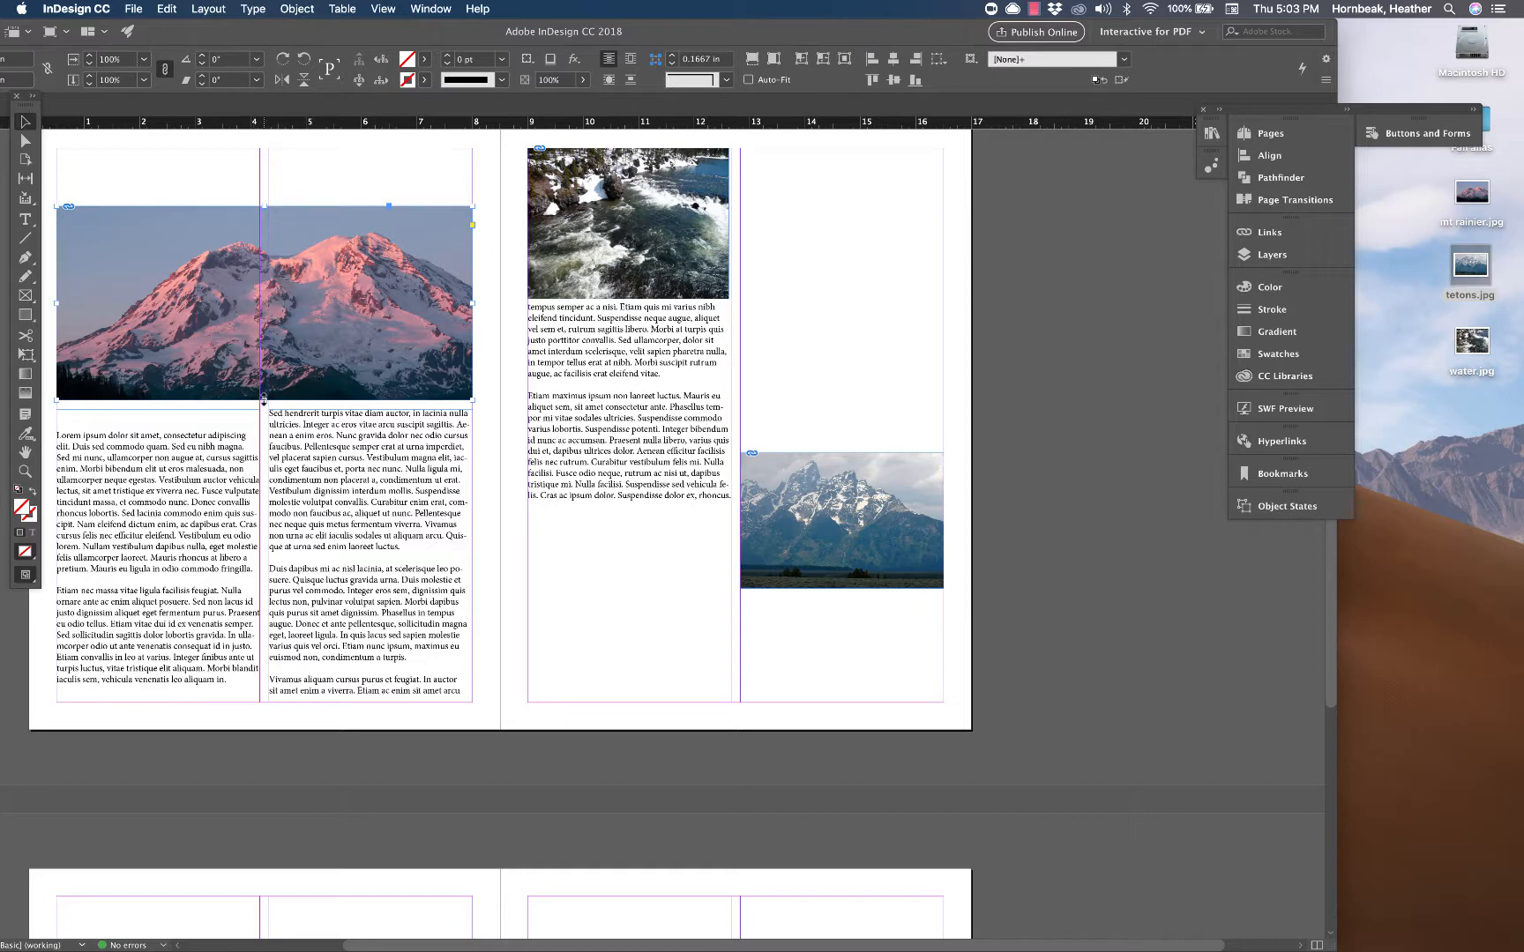
left_click_drag(264, 400, 264, 446)
Step: Lower the top edges of both text frames under the mountain photo so they start just below the image
left_click(339, 505)
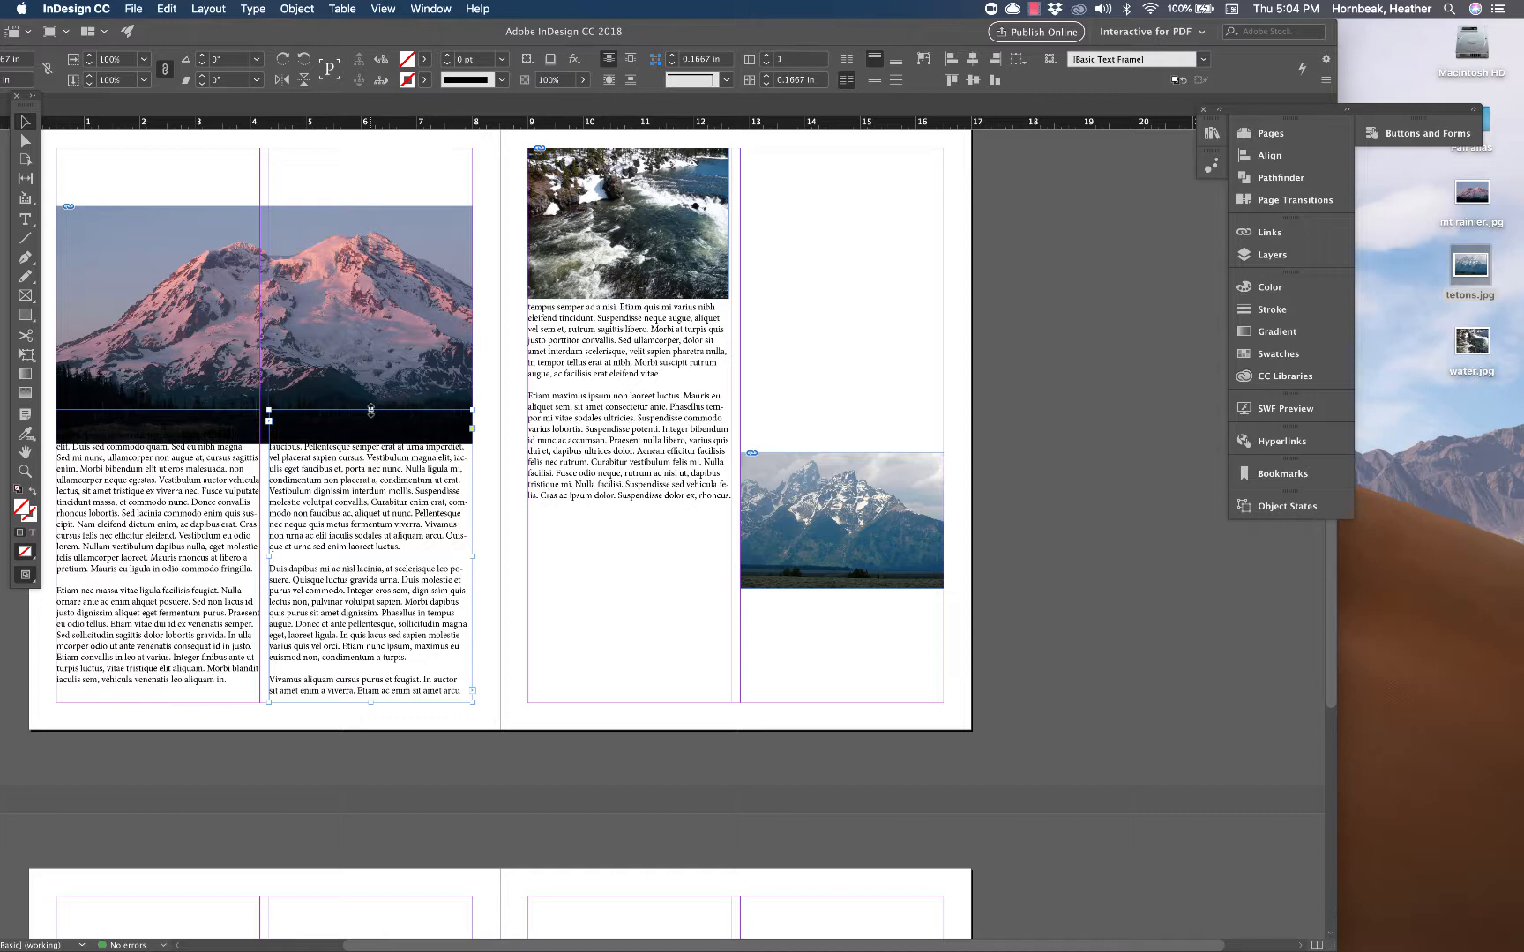
left_click_drag(370, 410, 369, 455)
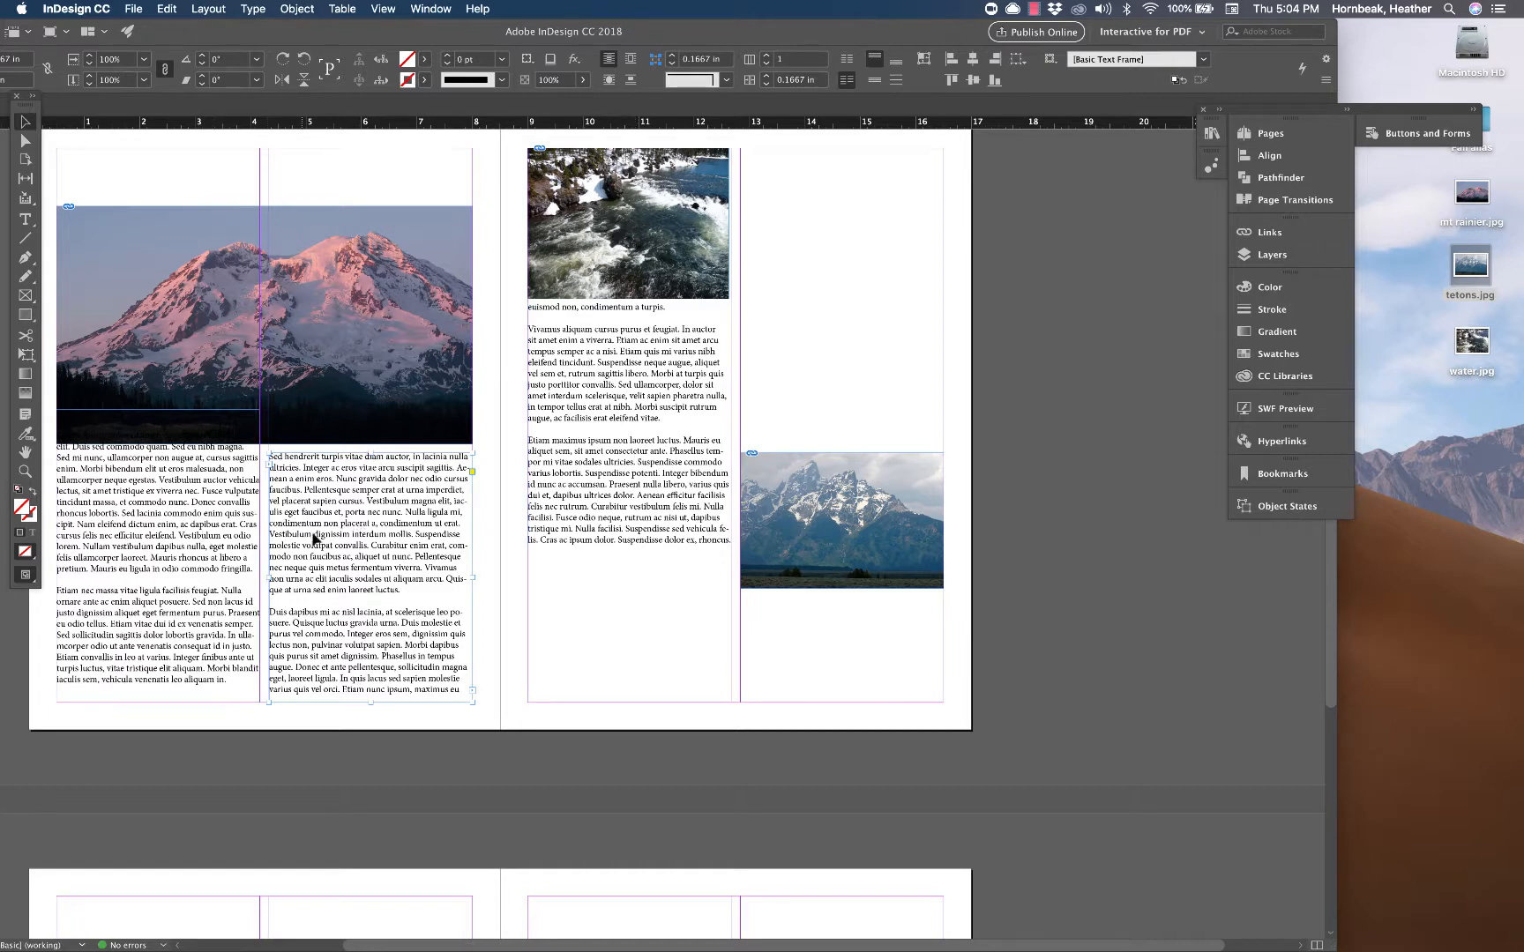
left_click(194, 515)
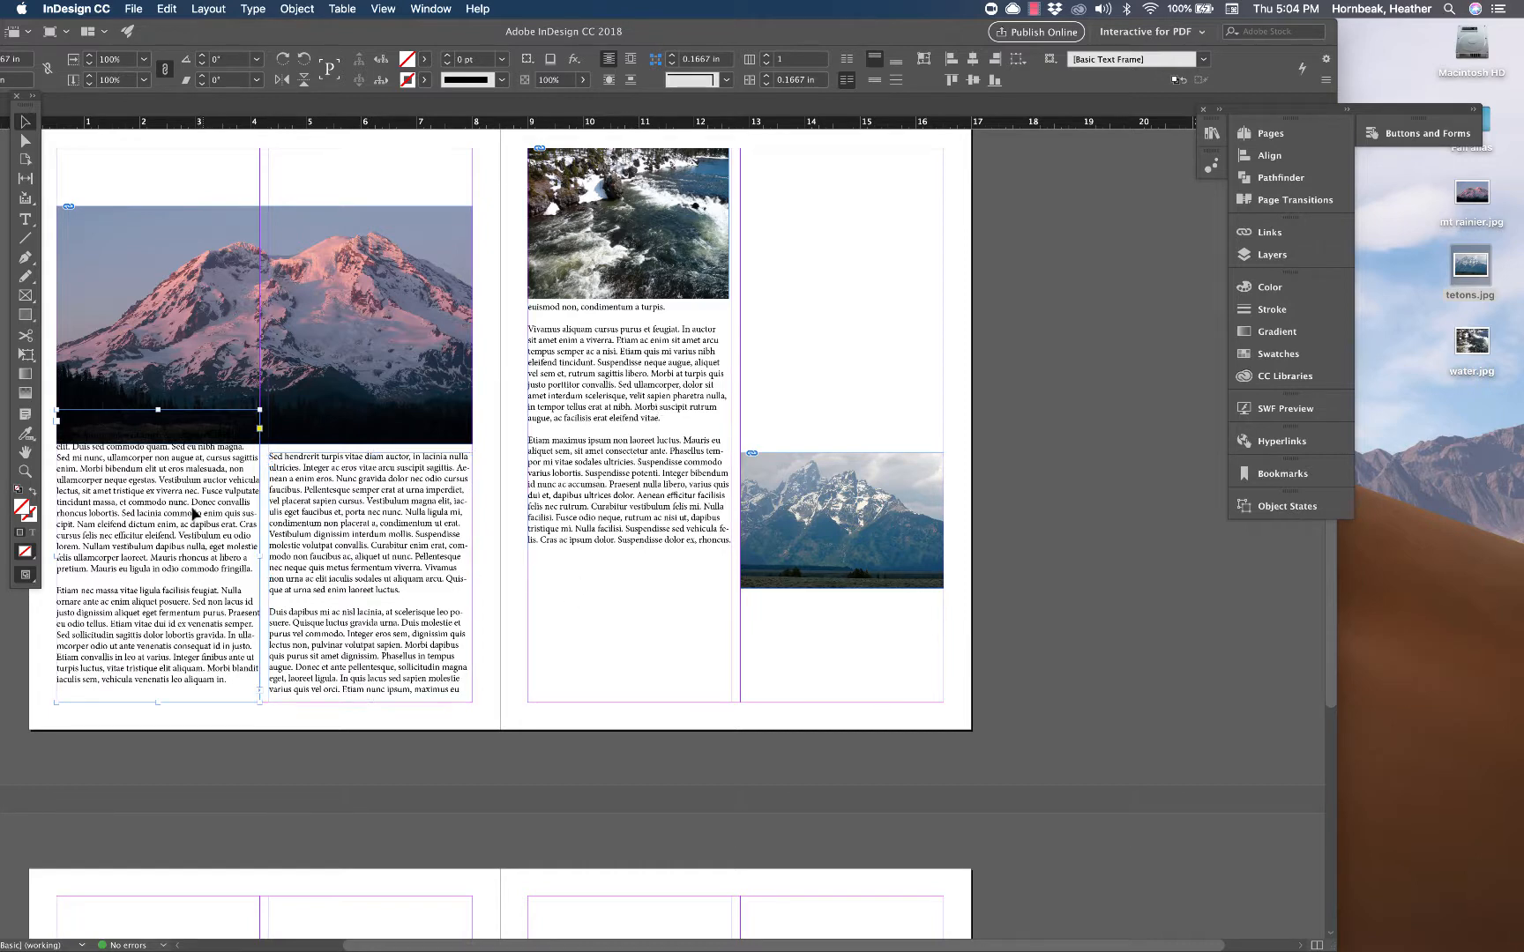
left_click_drag(158, 410, 155, 462)
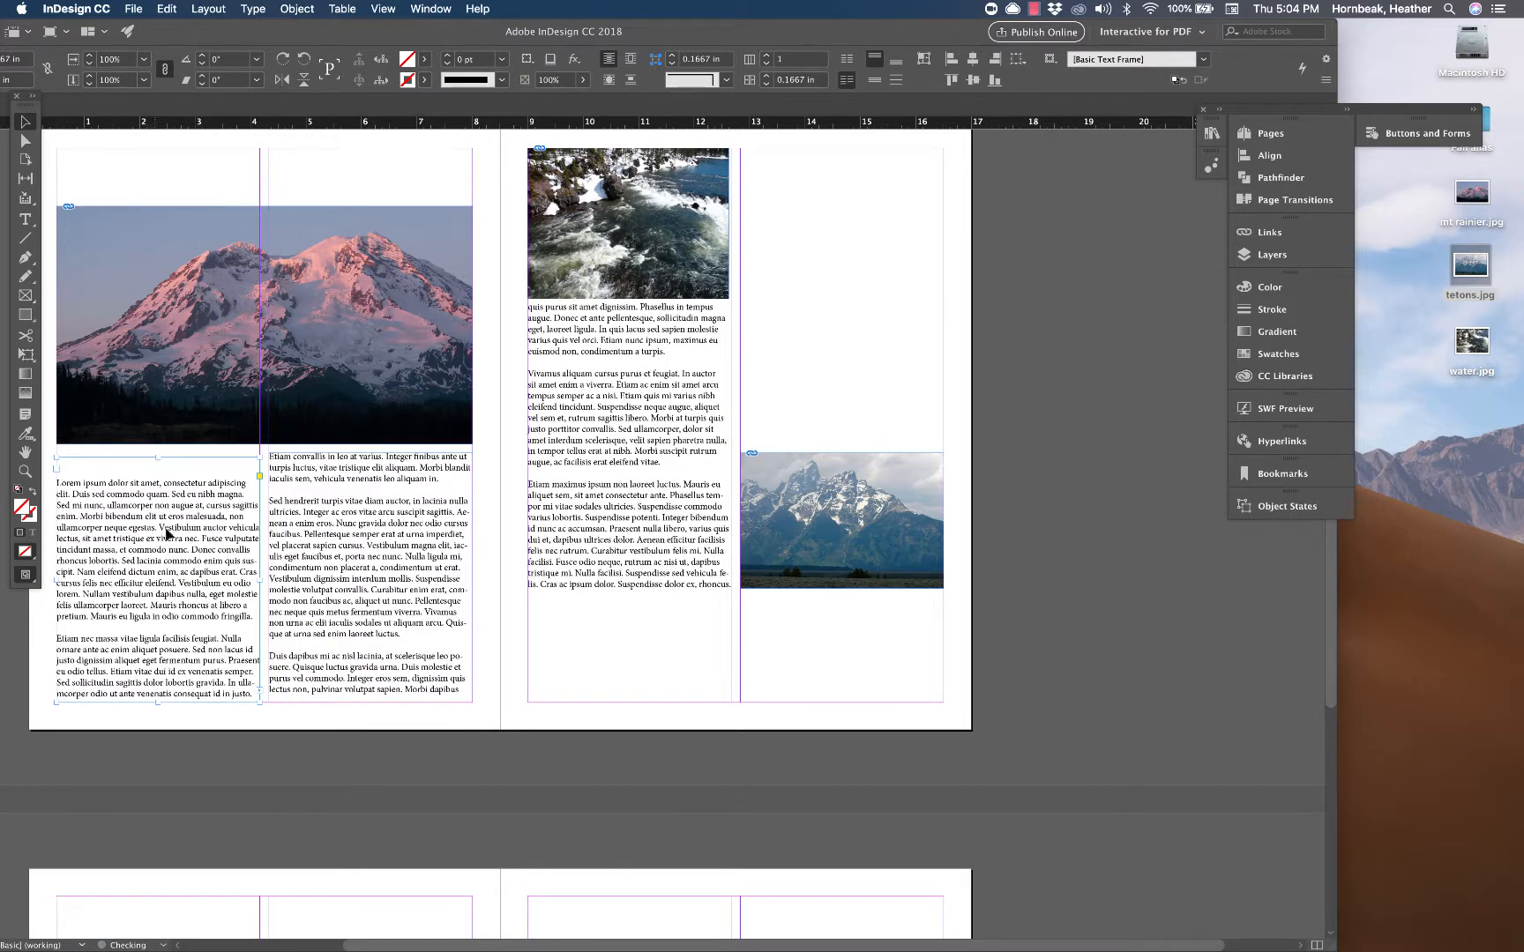
Step: Delete the empty line above the first paragraph and raise the first column's text frame to just below the photo
double_click(82, 468)
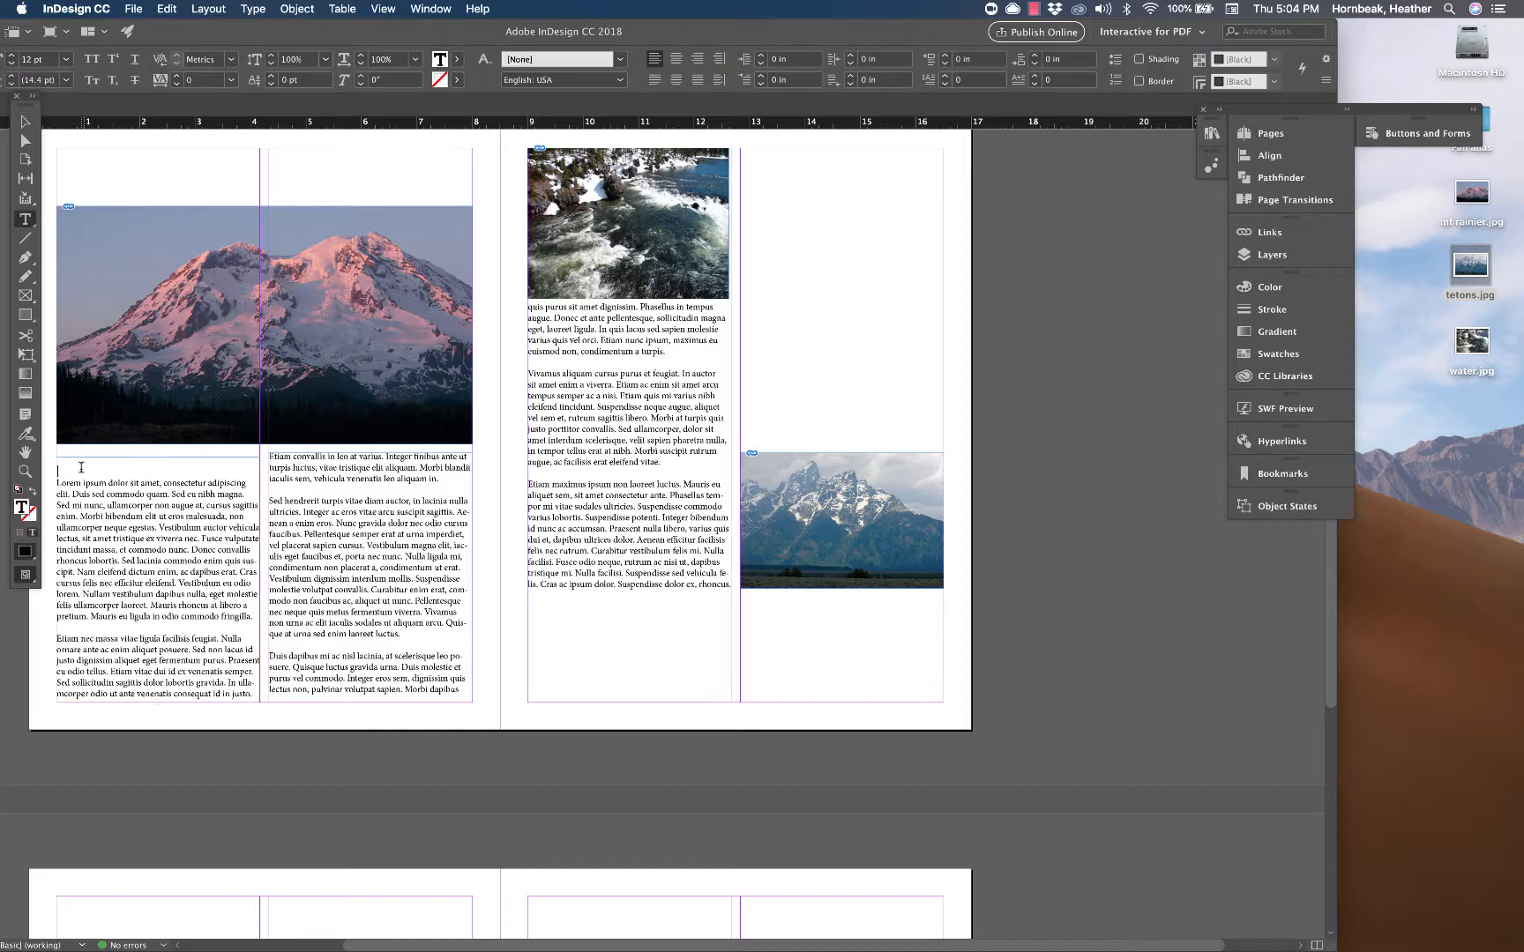
key("BackSpace")
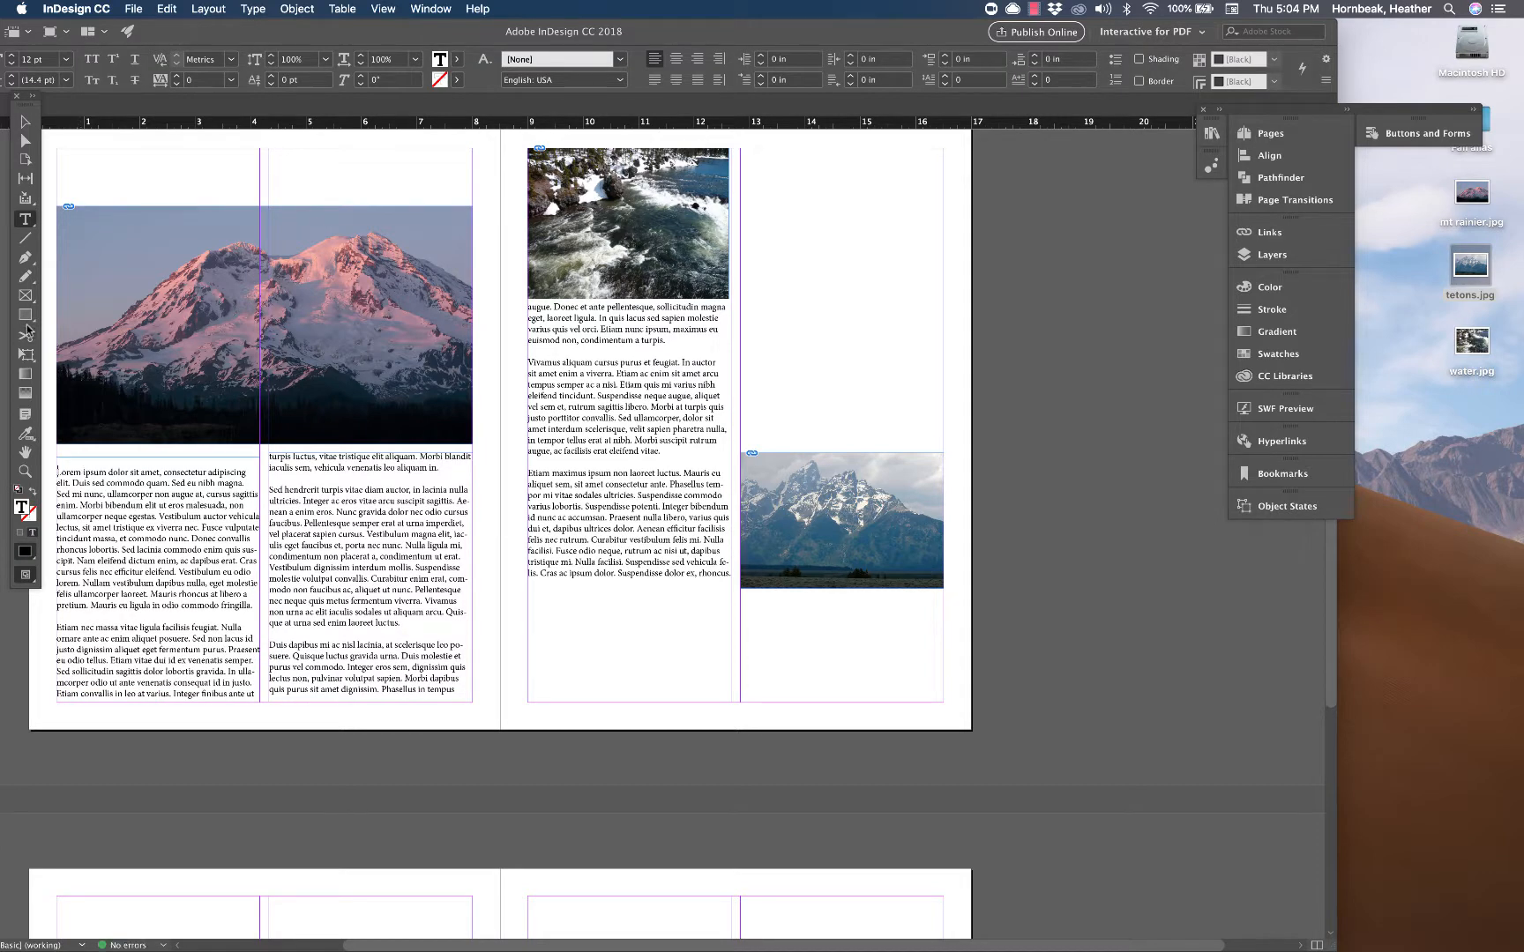
left_click(25, 121)
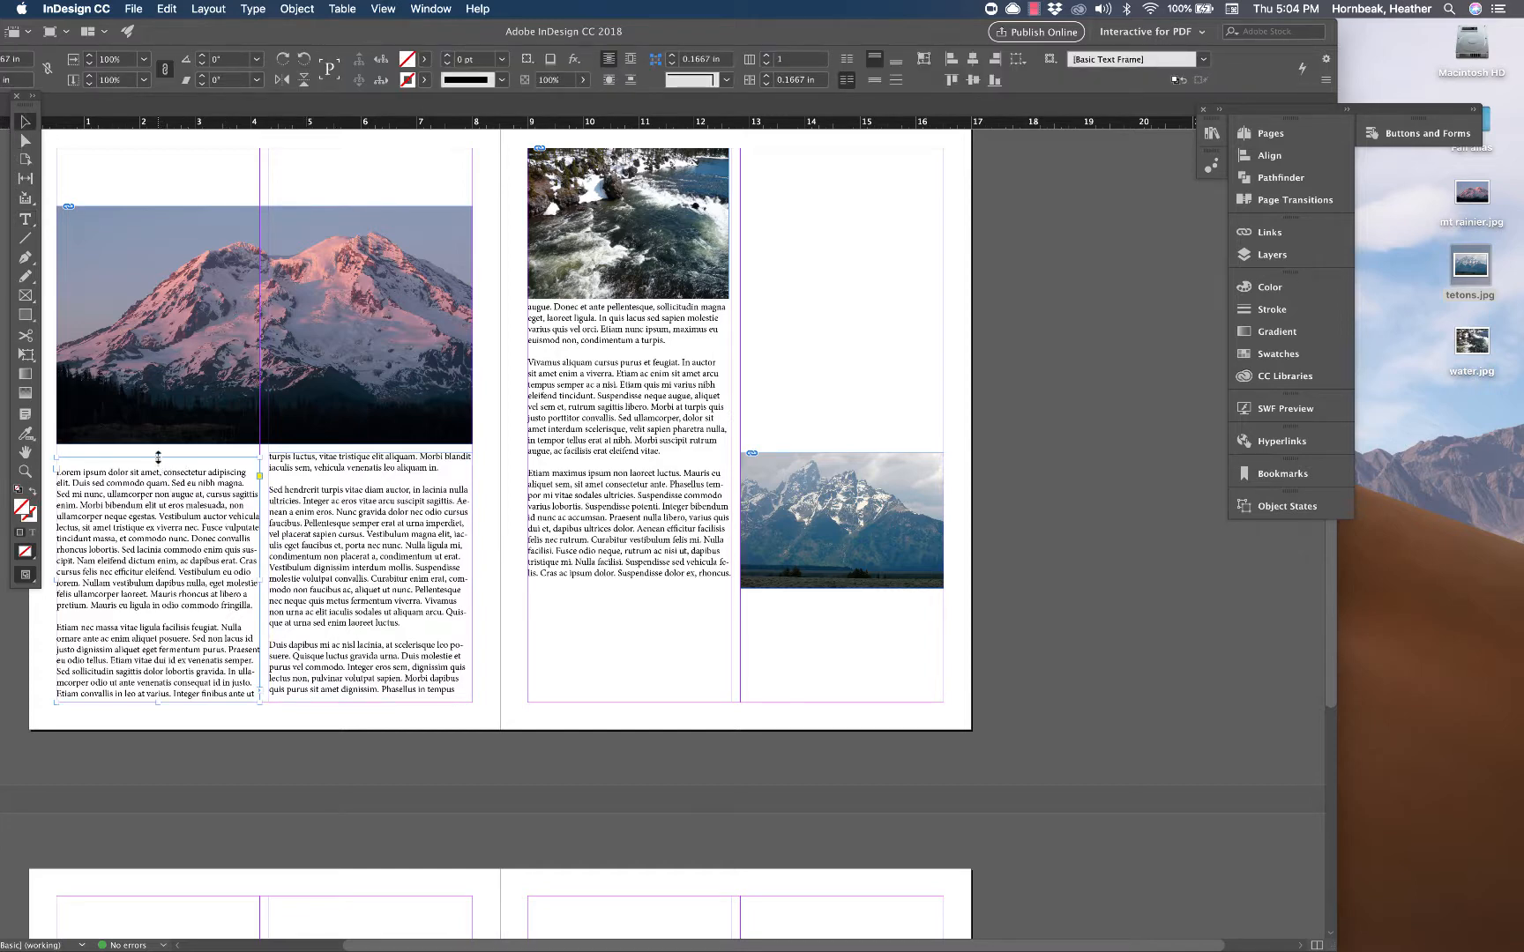
left_click_drag(158, 457, 159, 447)
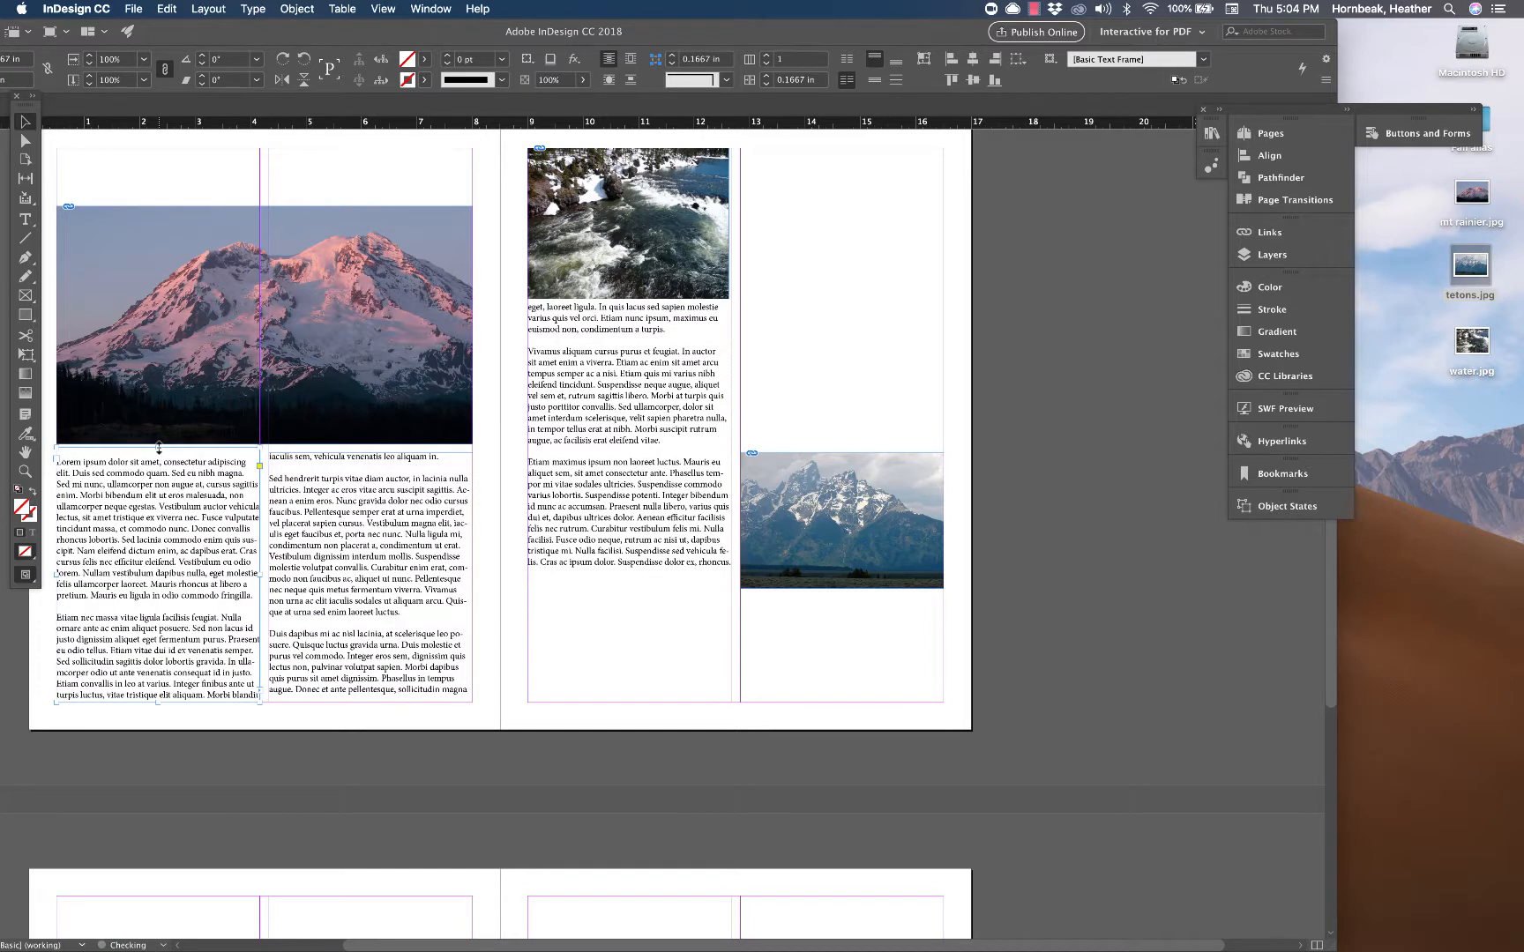
Step: Lengthen the mountain photo's frame downward, then try the photo lower over the text and move it back up the page
left_click(374, 509)
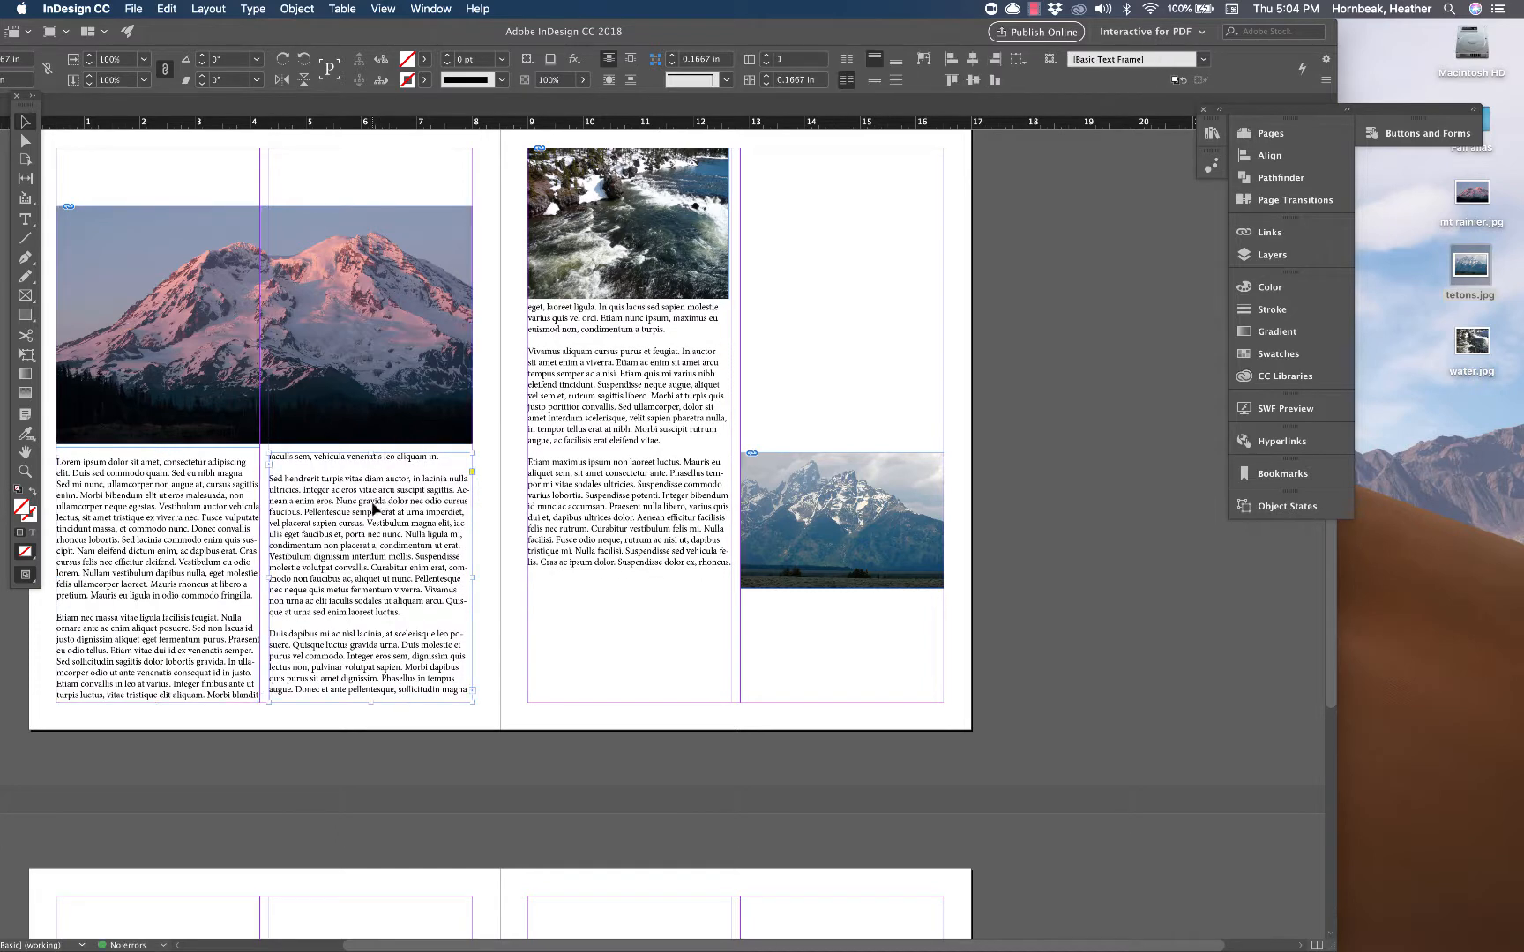
left_click(263, 327)
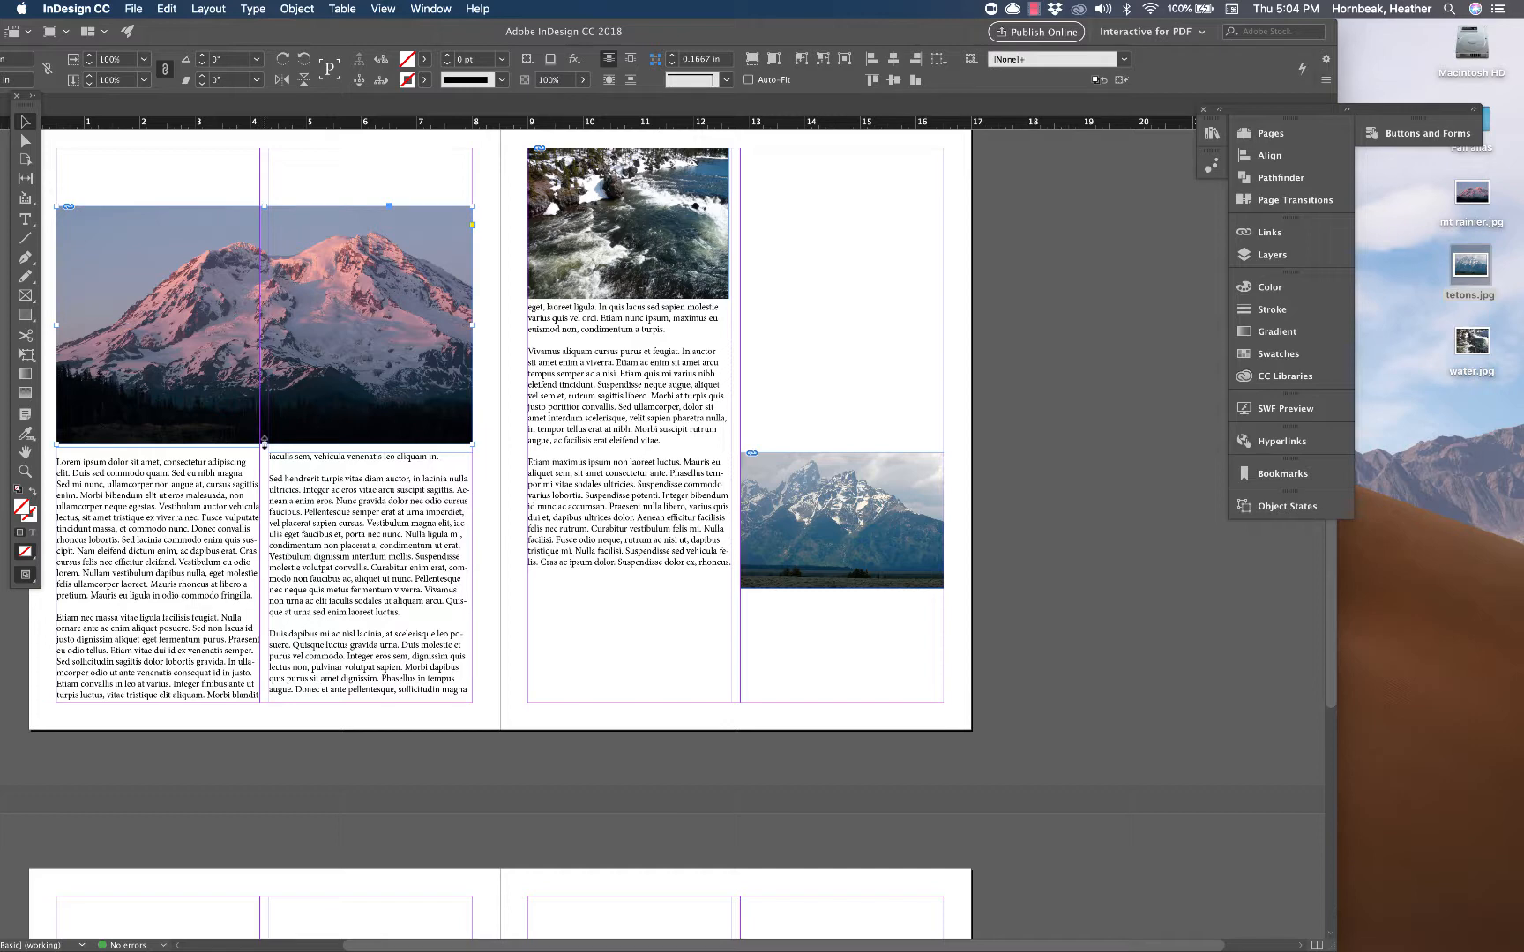
left_click_drag(264, 443, 264, 538)
left_click_drag(280, 363, 279, 435)
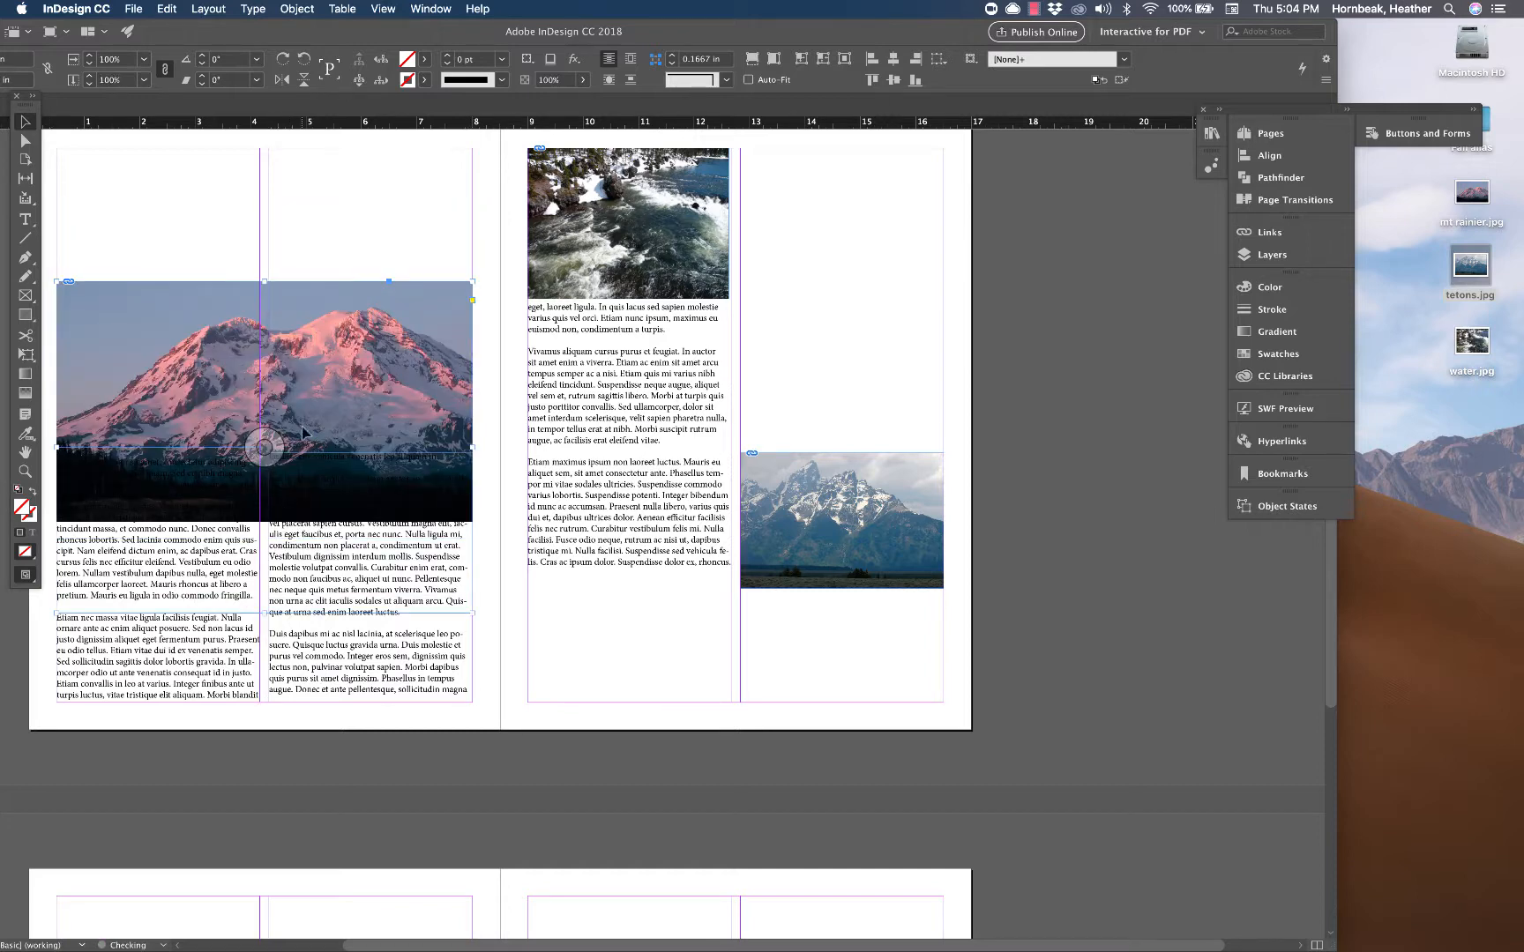
left_click_drag(333, 381, 346, 301)
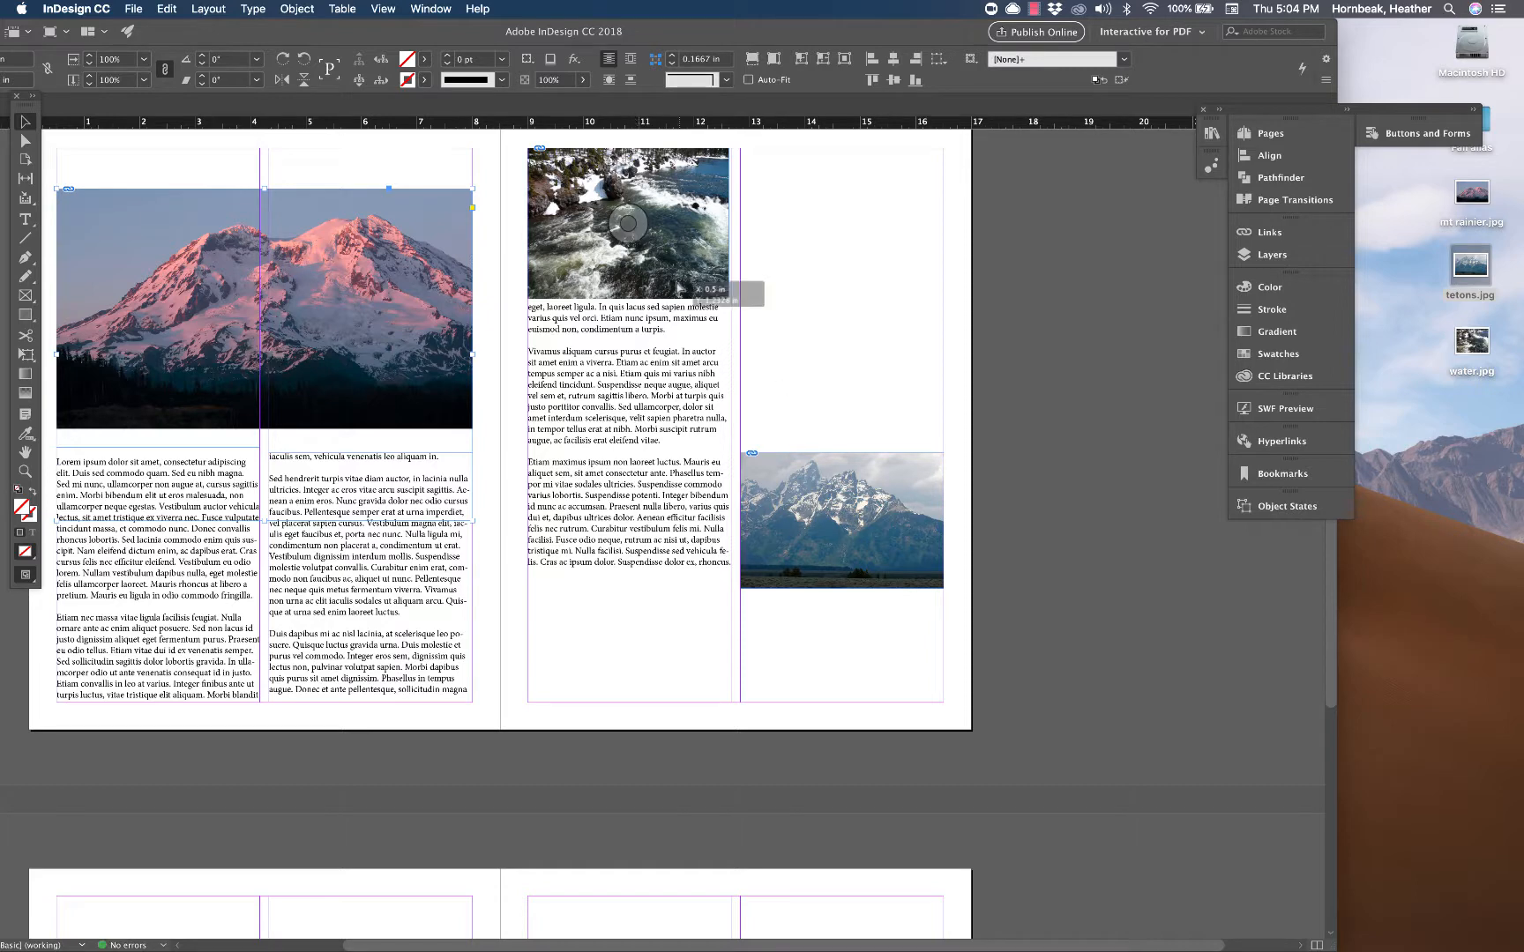
Step: Move the river photo down over the right page's first text column and wrap the text around its bounding box
left_click_drag(679, 288, 685, 450)
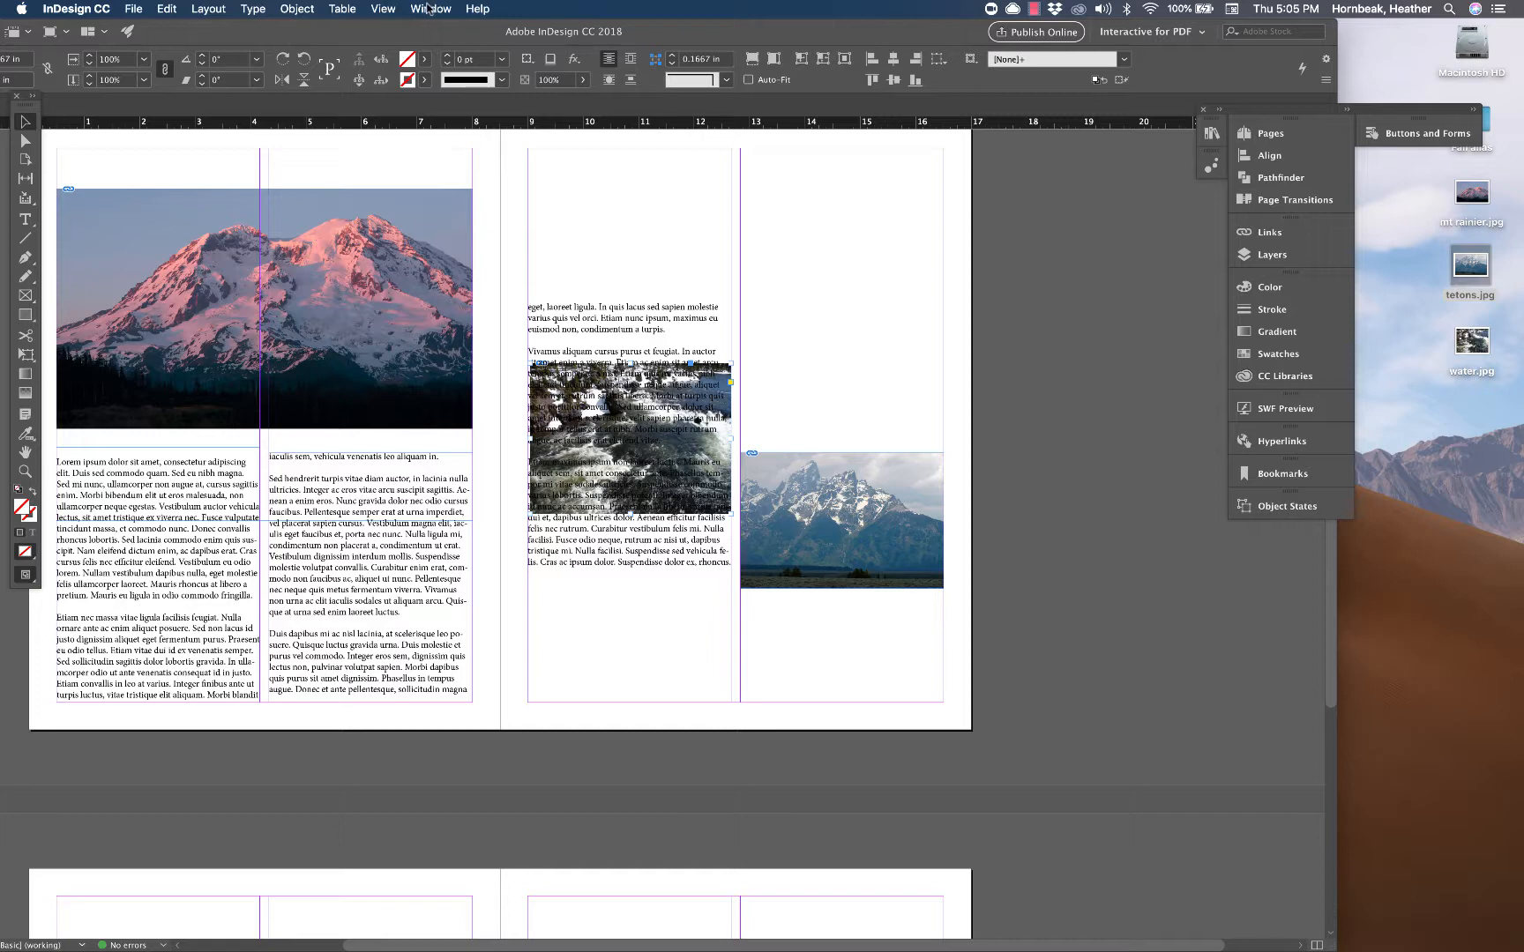
left_click(428, 9)
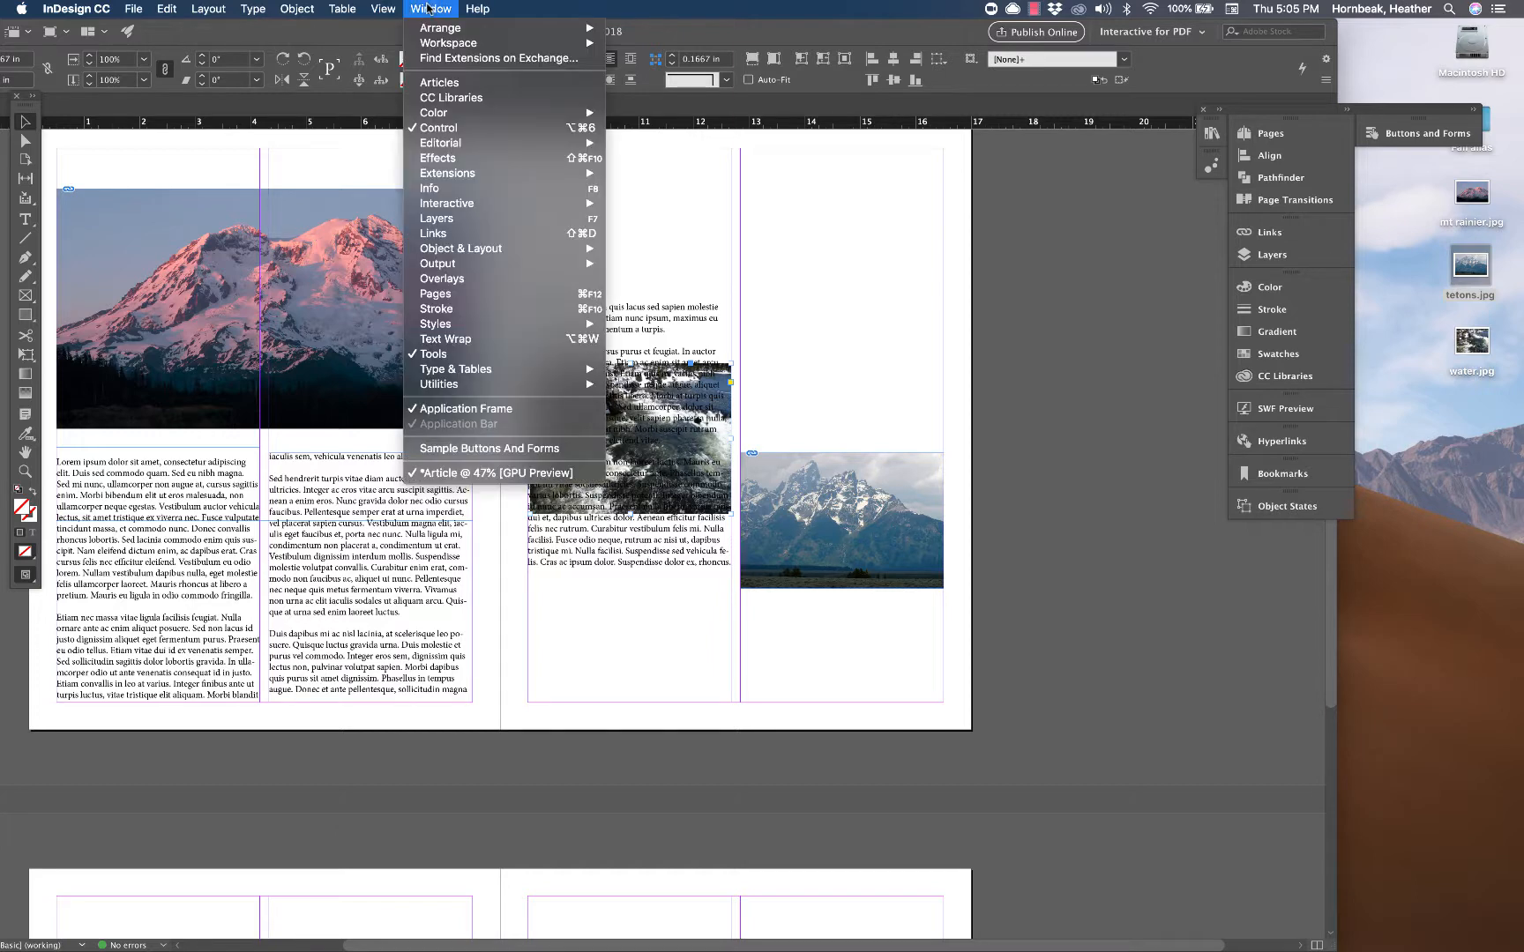
left_click(476, 347)
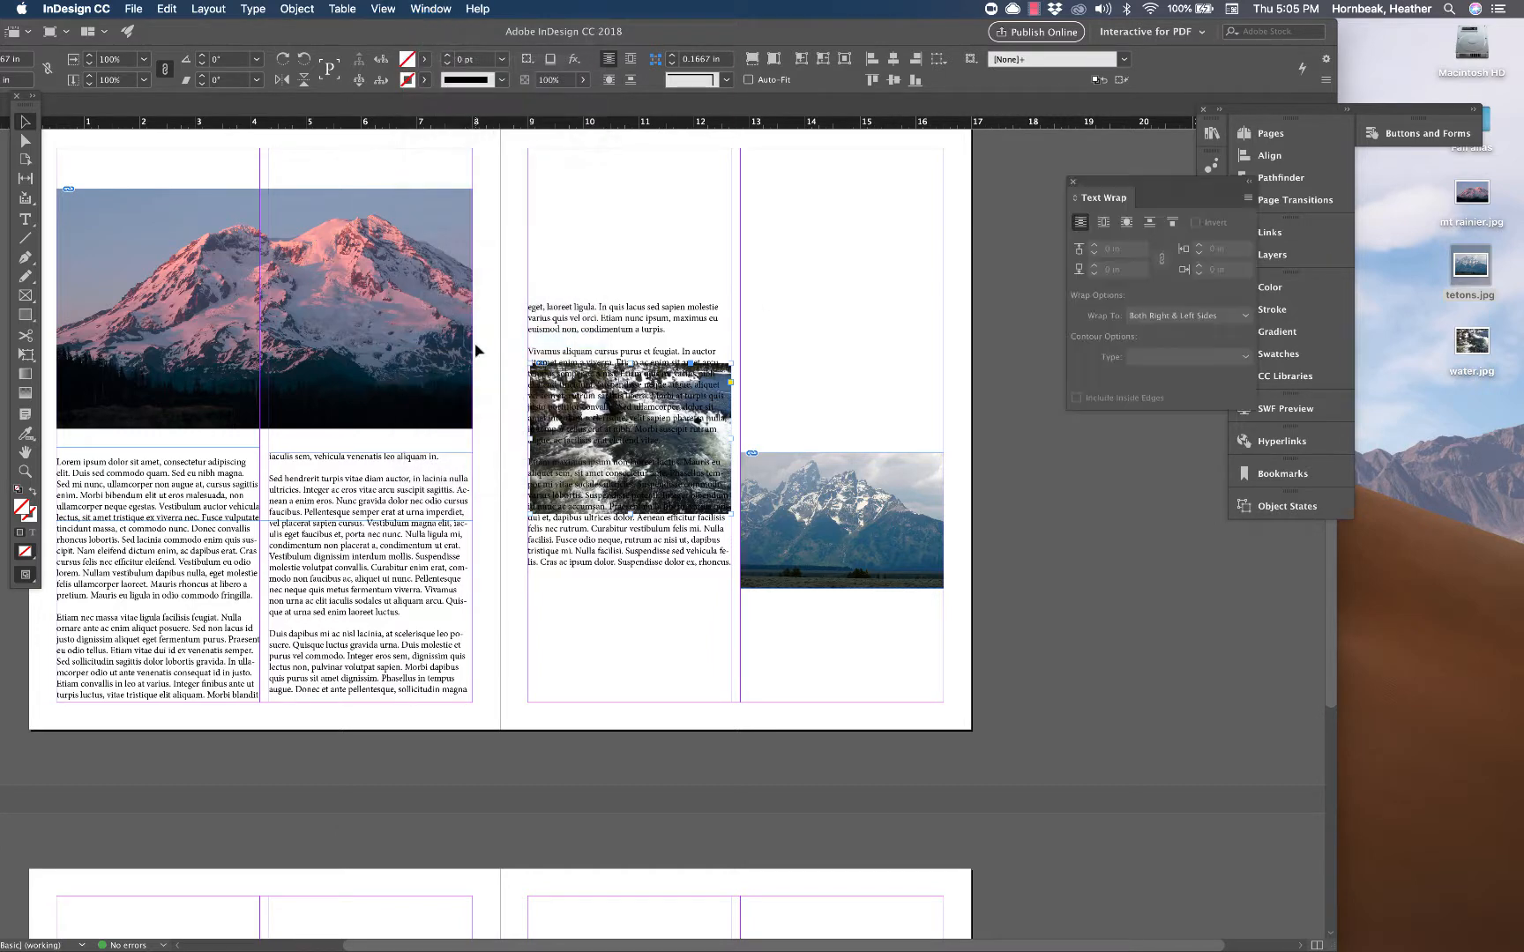
left_click(1103, 223)
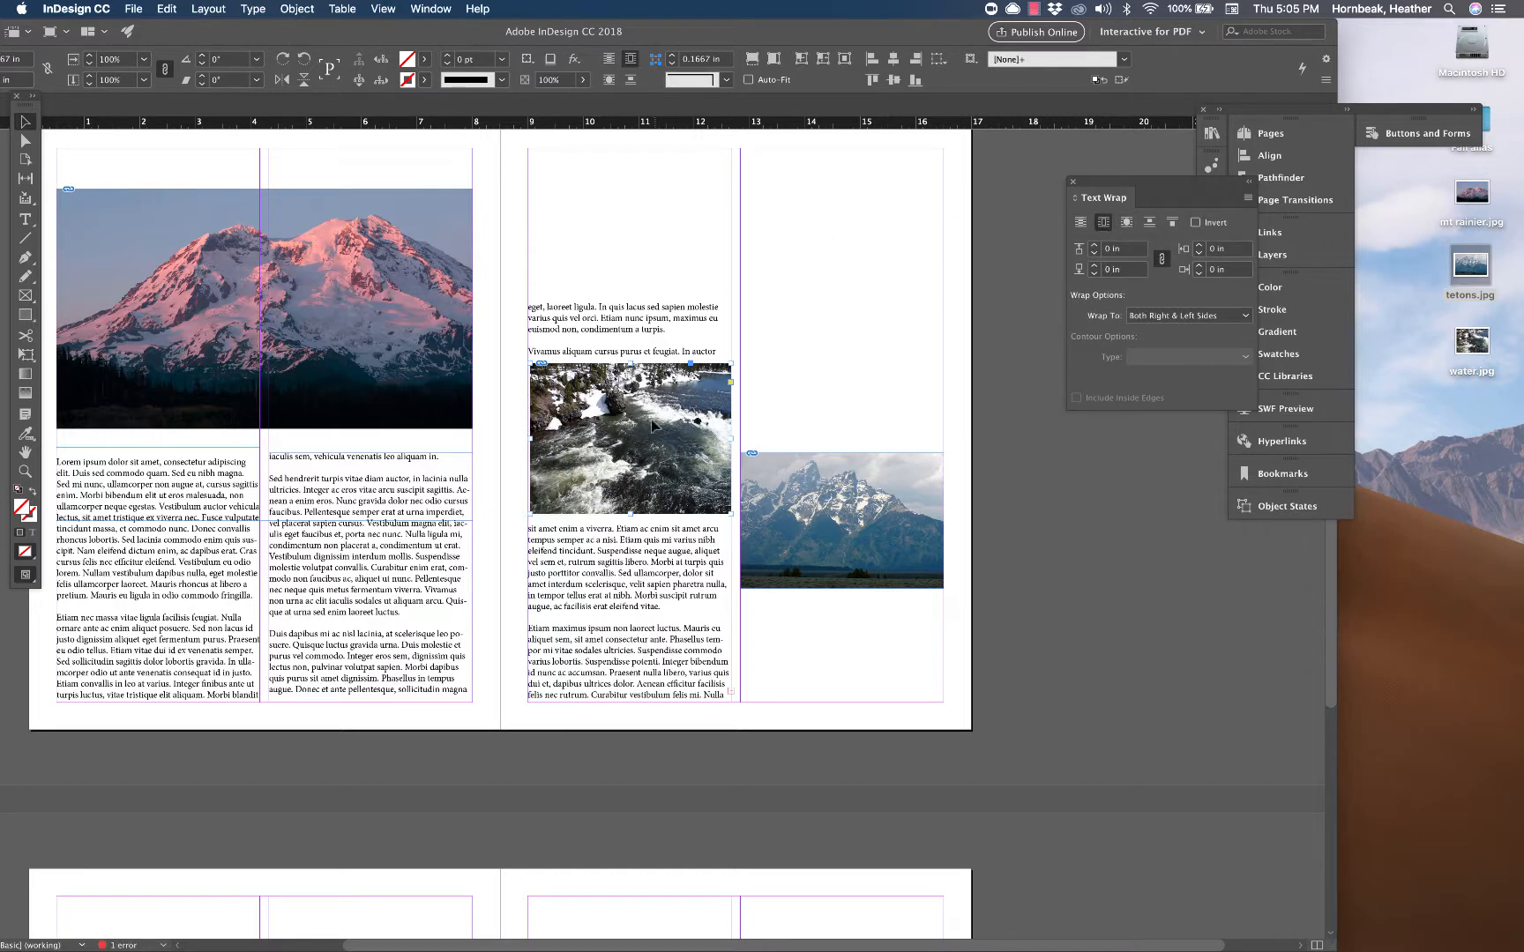
Step: Raise the right page's text frame within its column and shift the river photo so it partly overlaps the text beside it
left_click(843, 300)
left_click(687, 397)
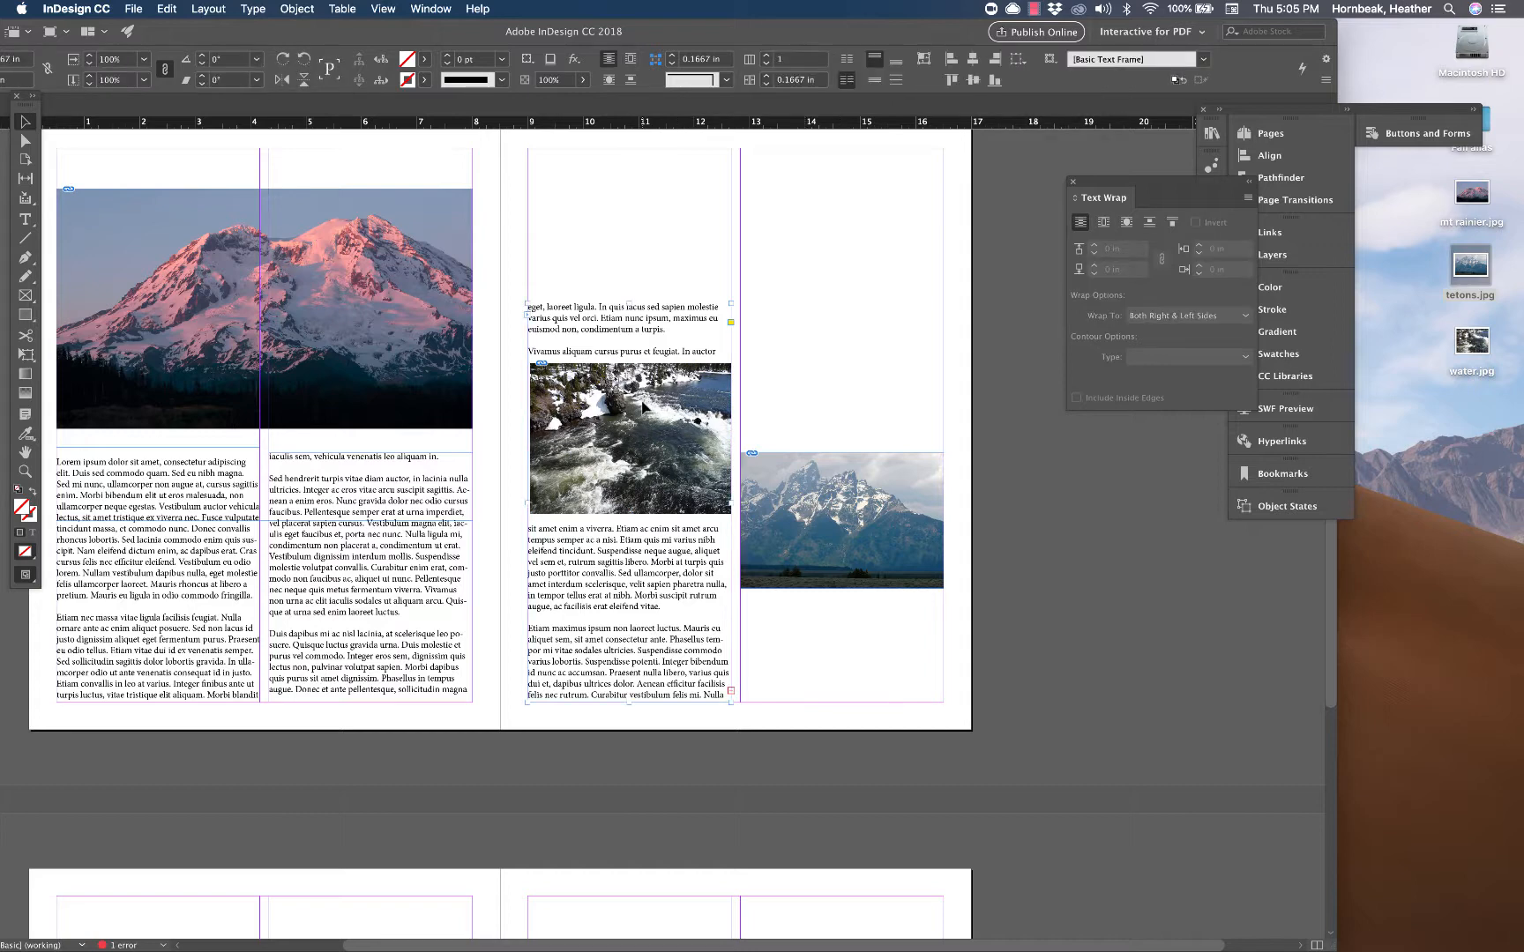
left_click_drag(643, 408, 611, 358)
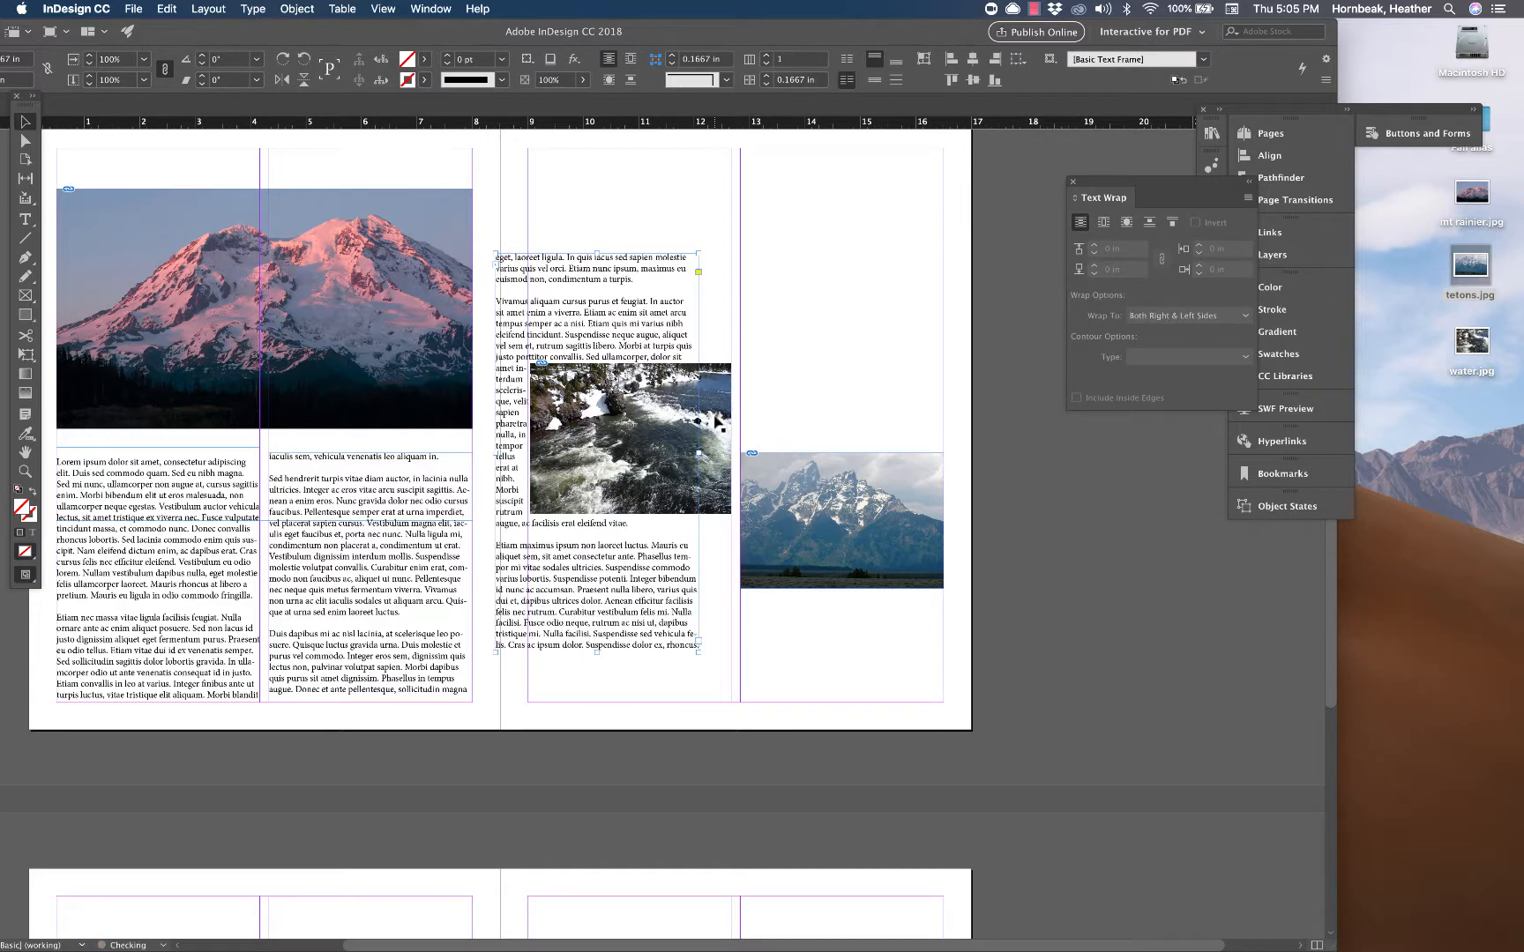
left_click_drag(716, 420, 749, 392)
left_click_drag(612, 289, 645, 280)
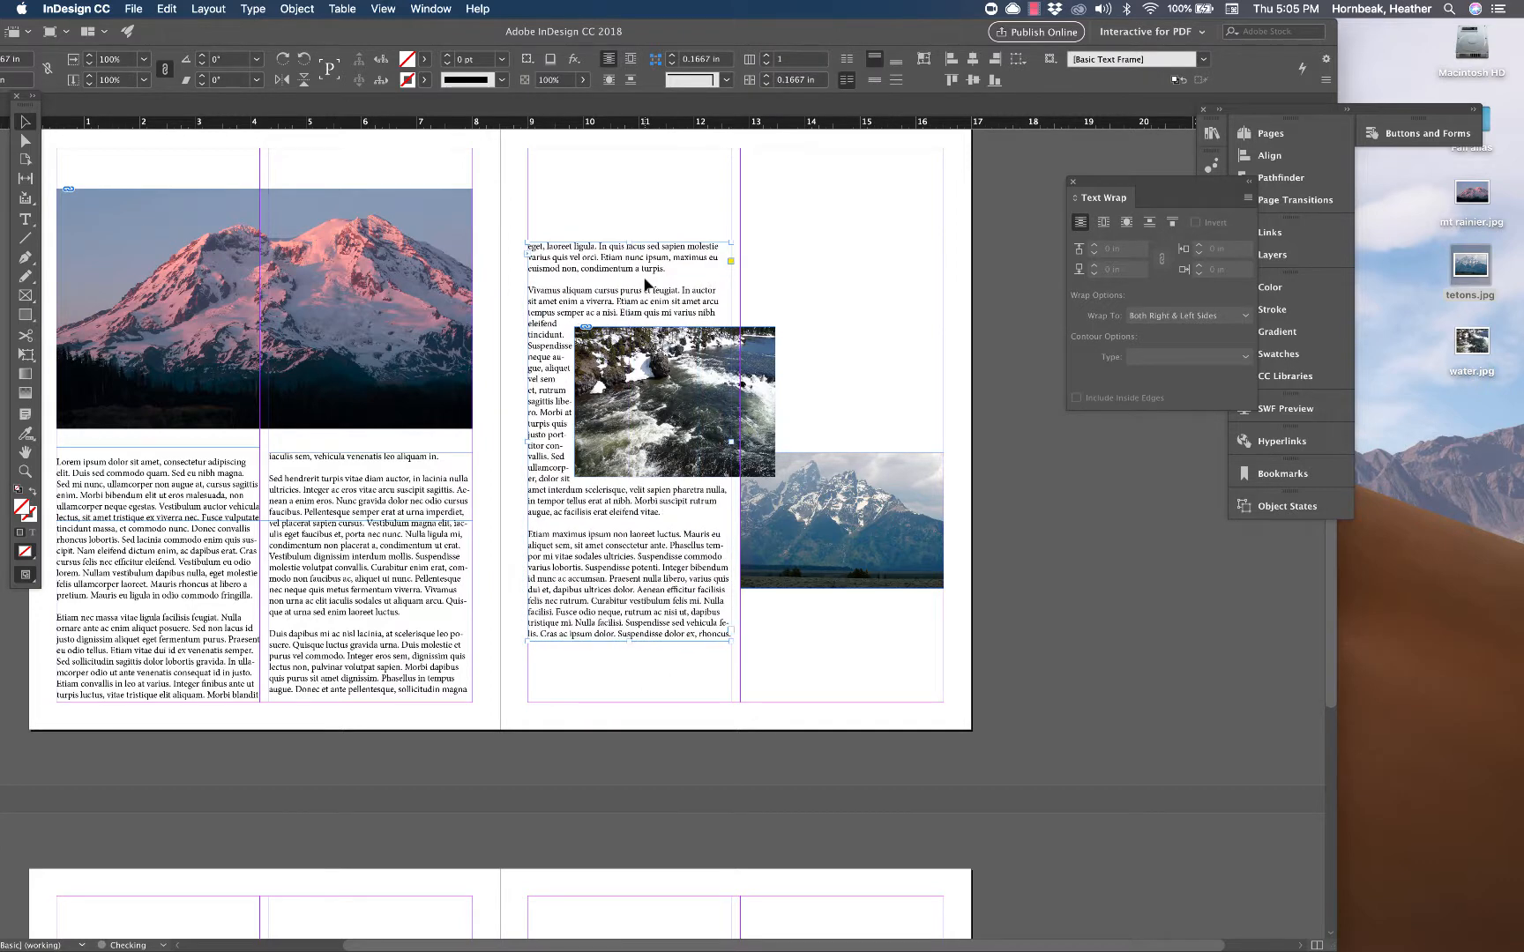
left_click(922, 245)
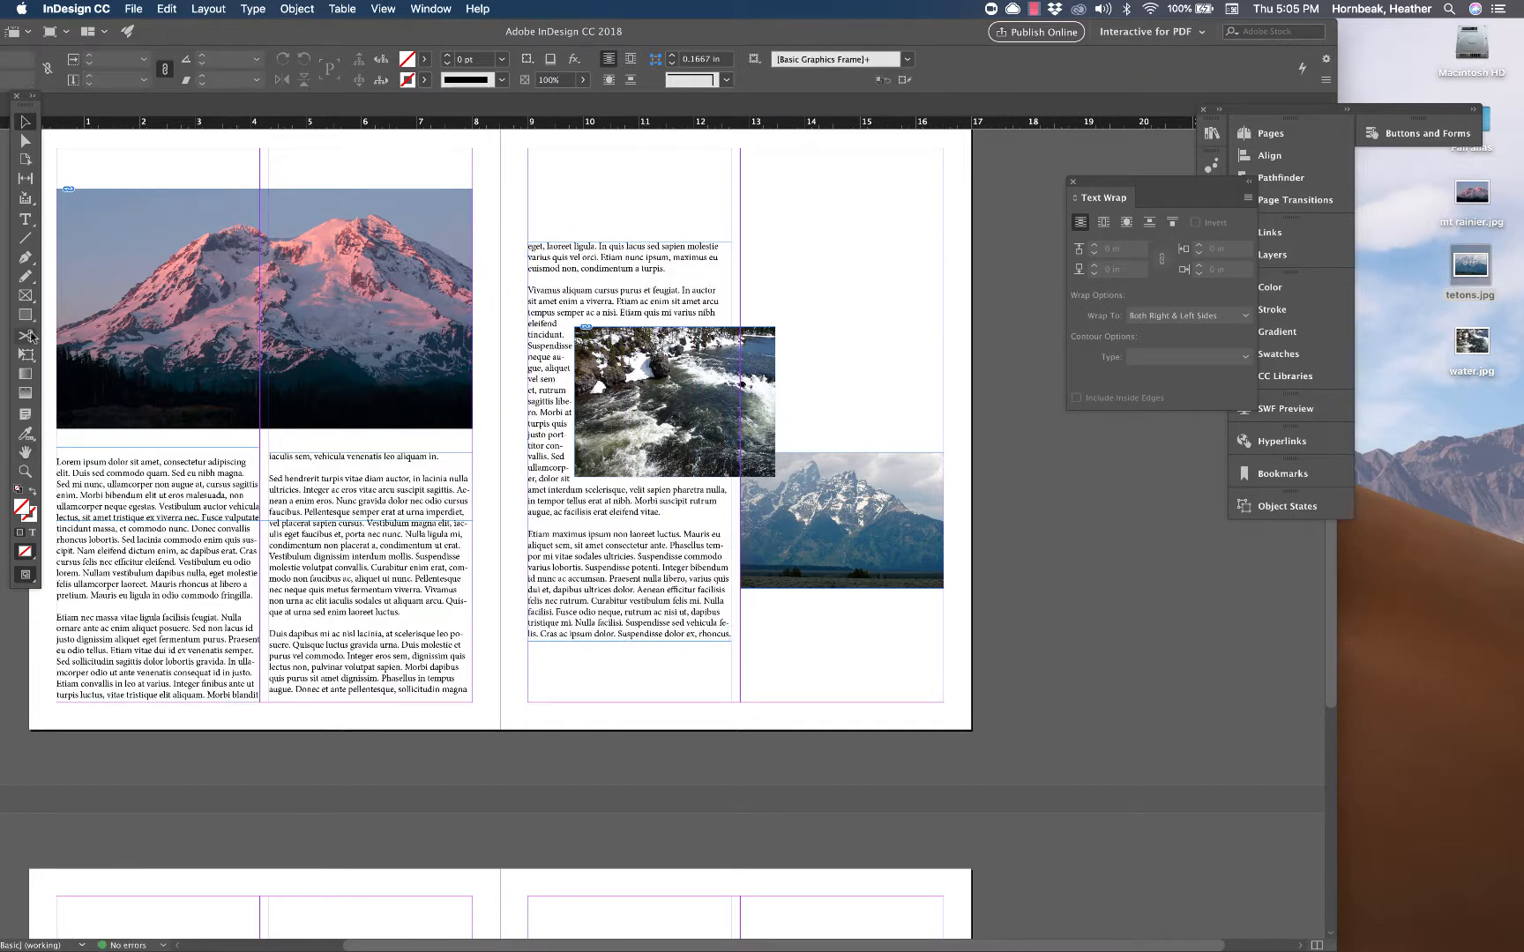
Step: Add a text frame about 3.3 by 0.6 in below the right page's text column, containing “This is a pull-quote.” in quotation marks
left_click(27, 224)
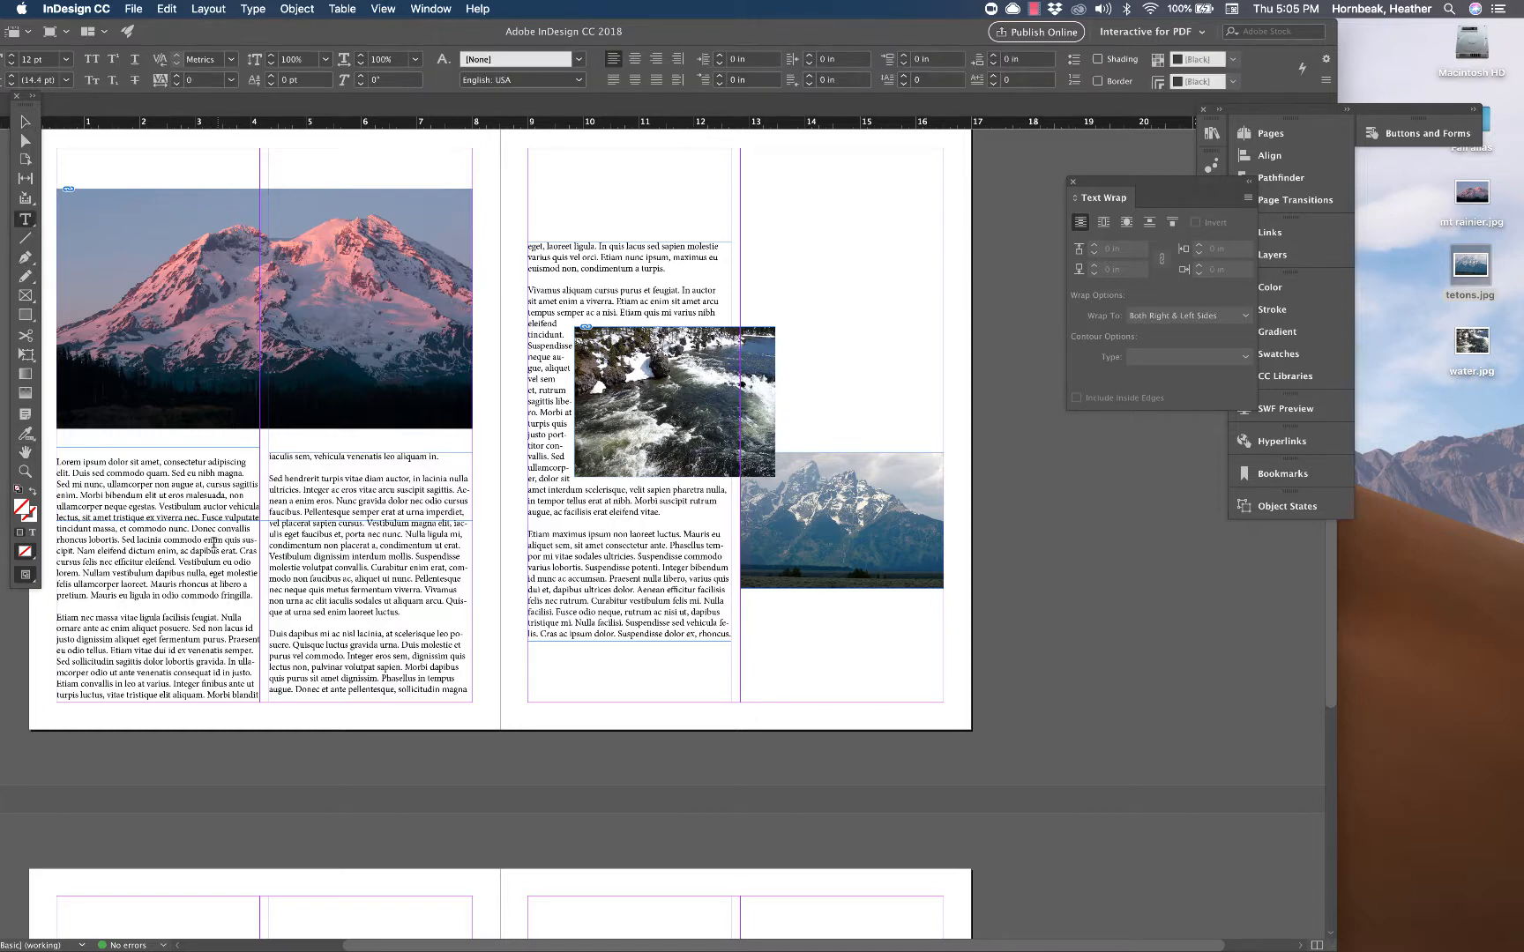
left_click_drag(566, 682, 801, 720)
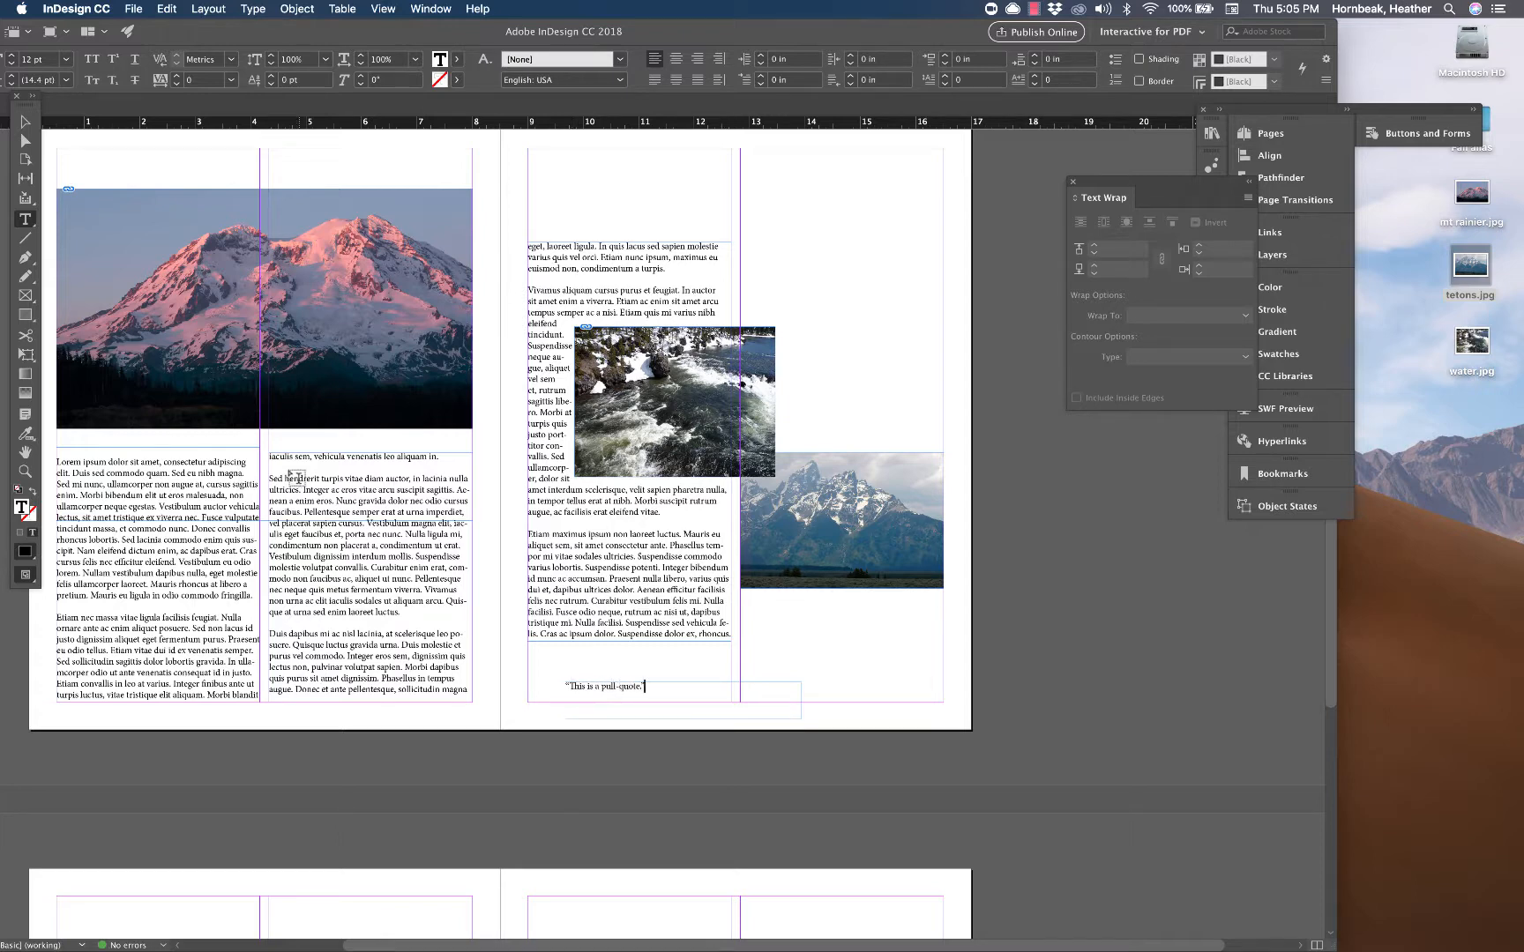
left_click(25, 121)
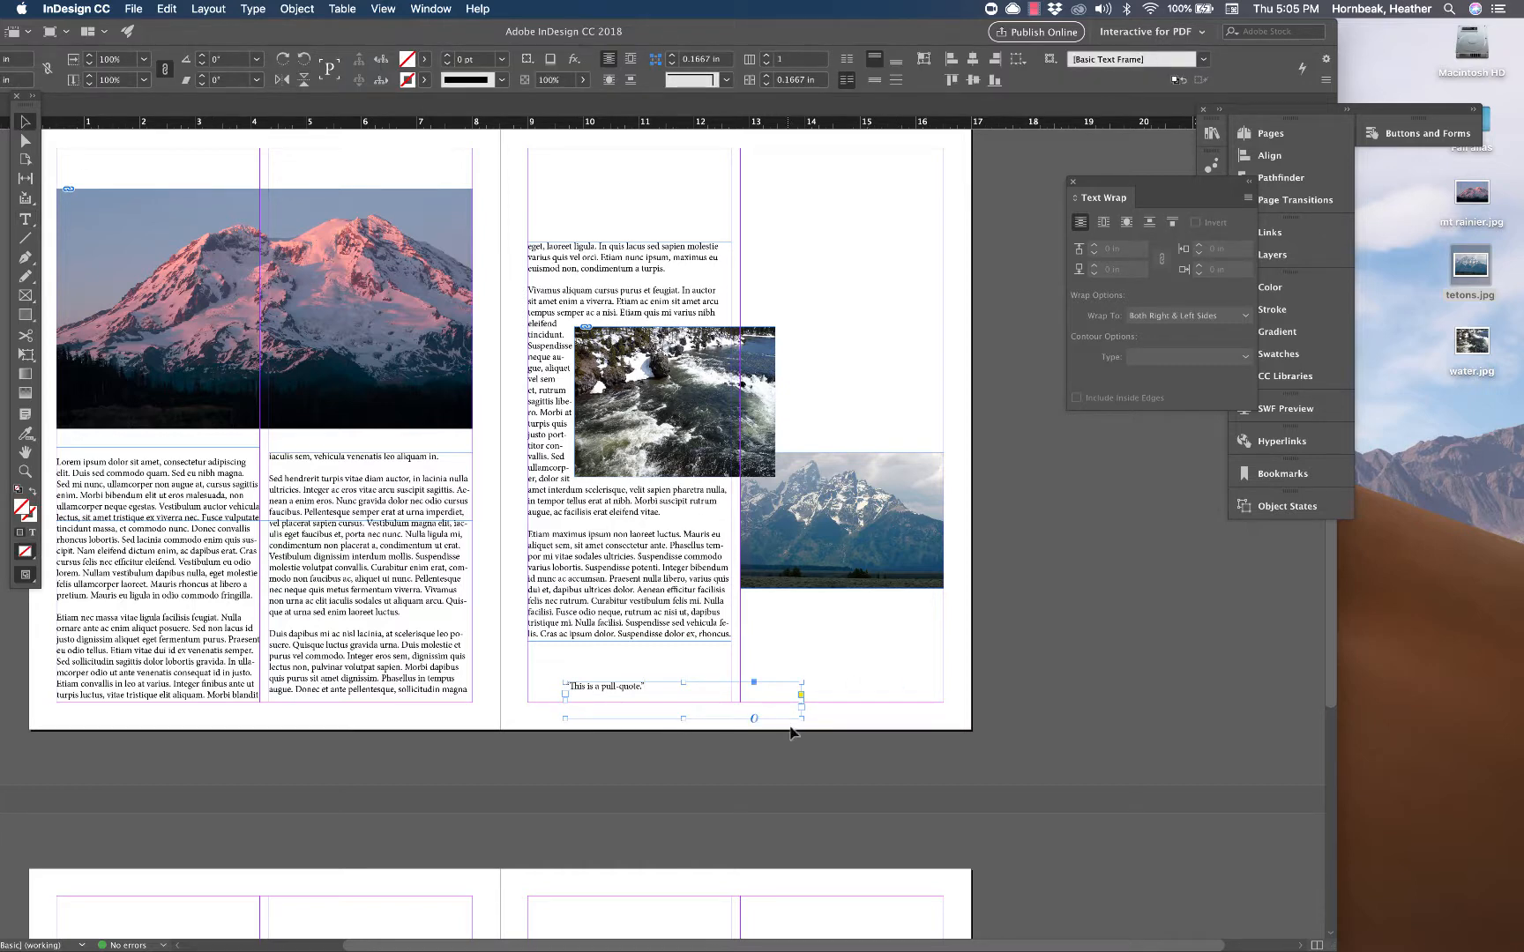
left_click_drag(800, 719, 751, 715)
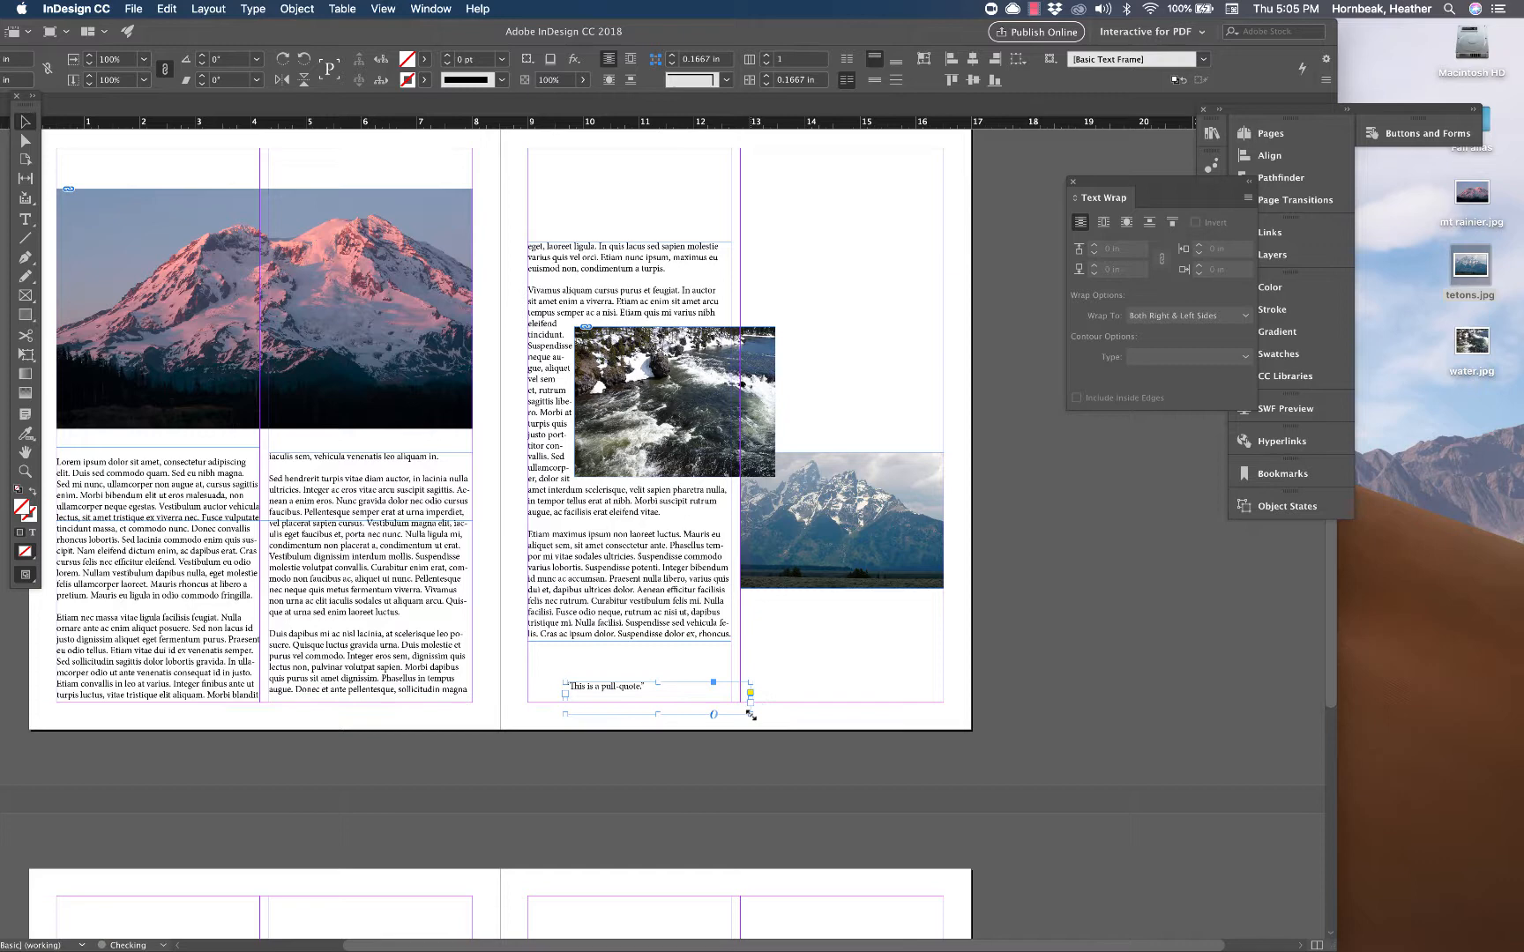
left_click_drag(625, 697, 625, 693)
Step: Set the pull-quote text to 30 pt and widen its frame to about 3.8 in so the whole line fits
double_click(628, 686)
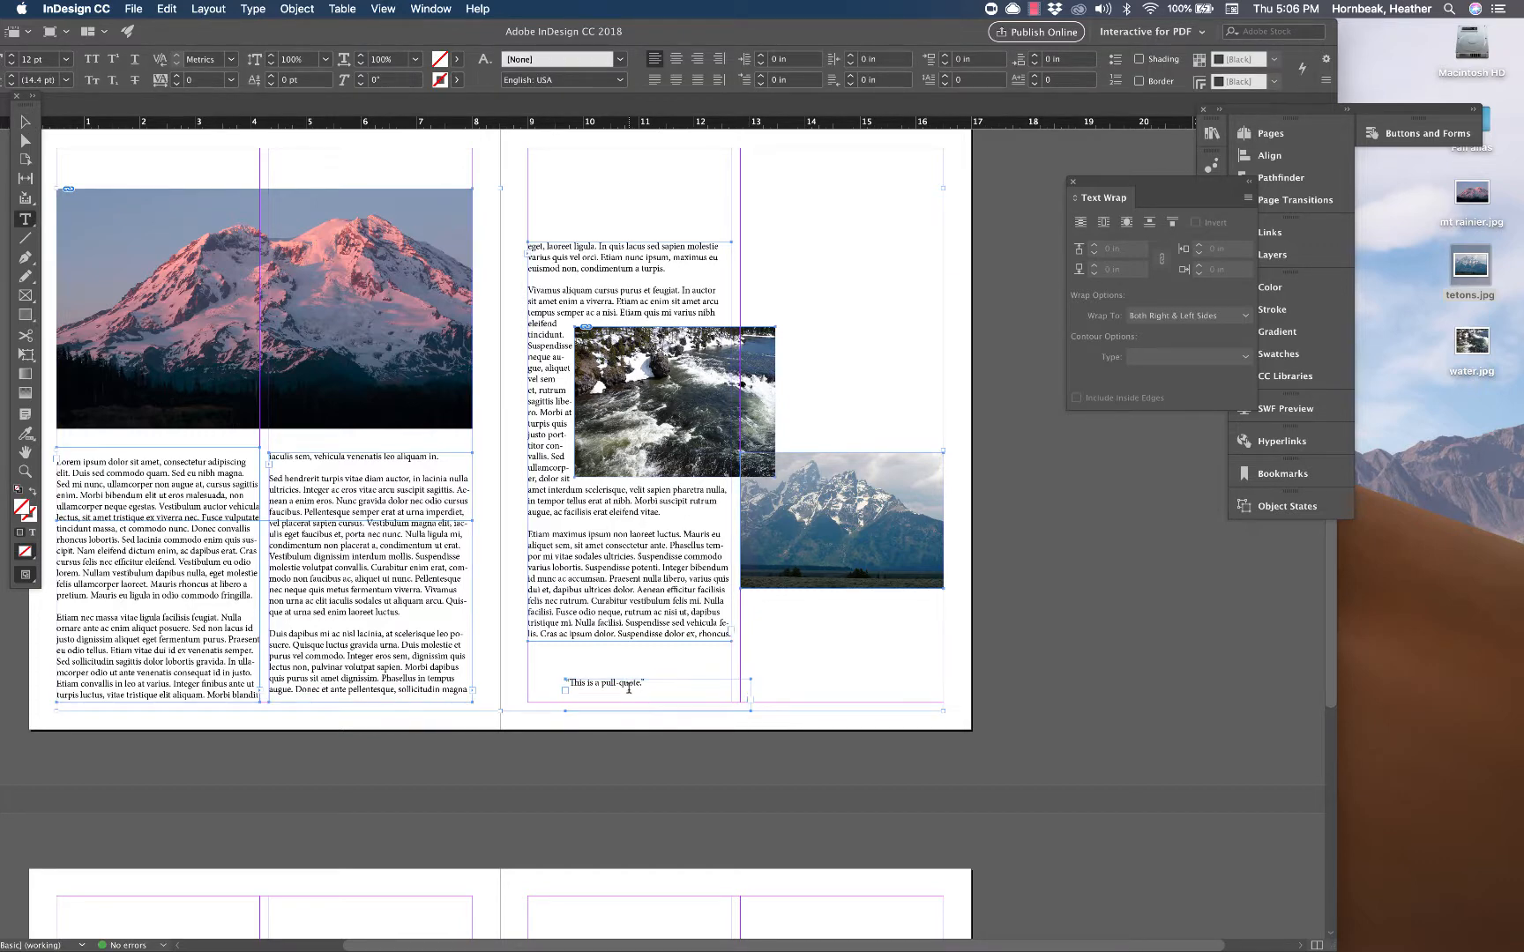
key("super+a")
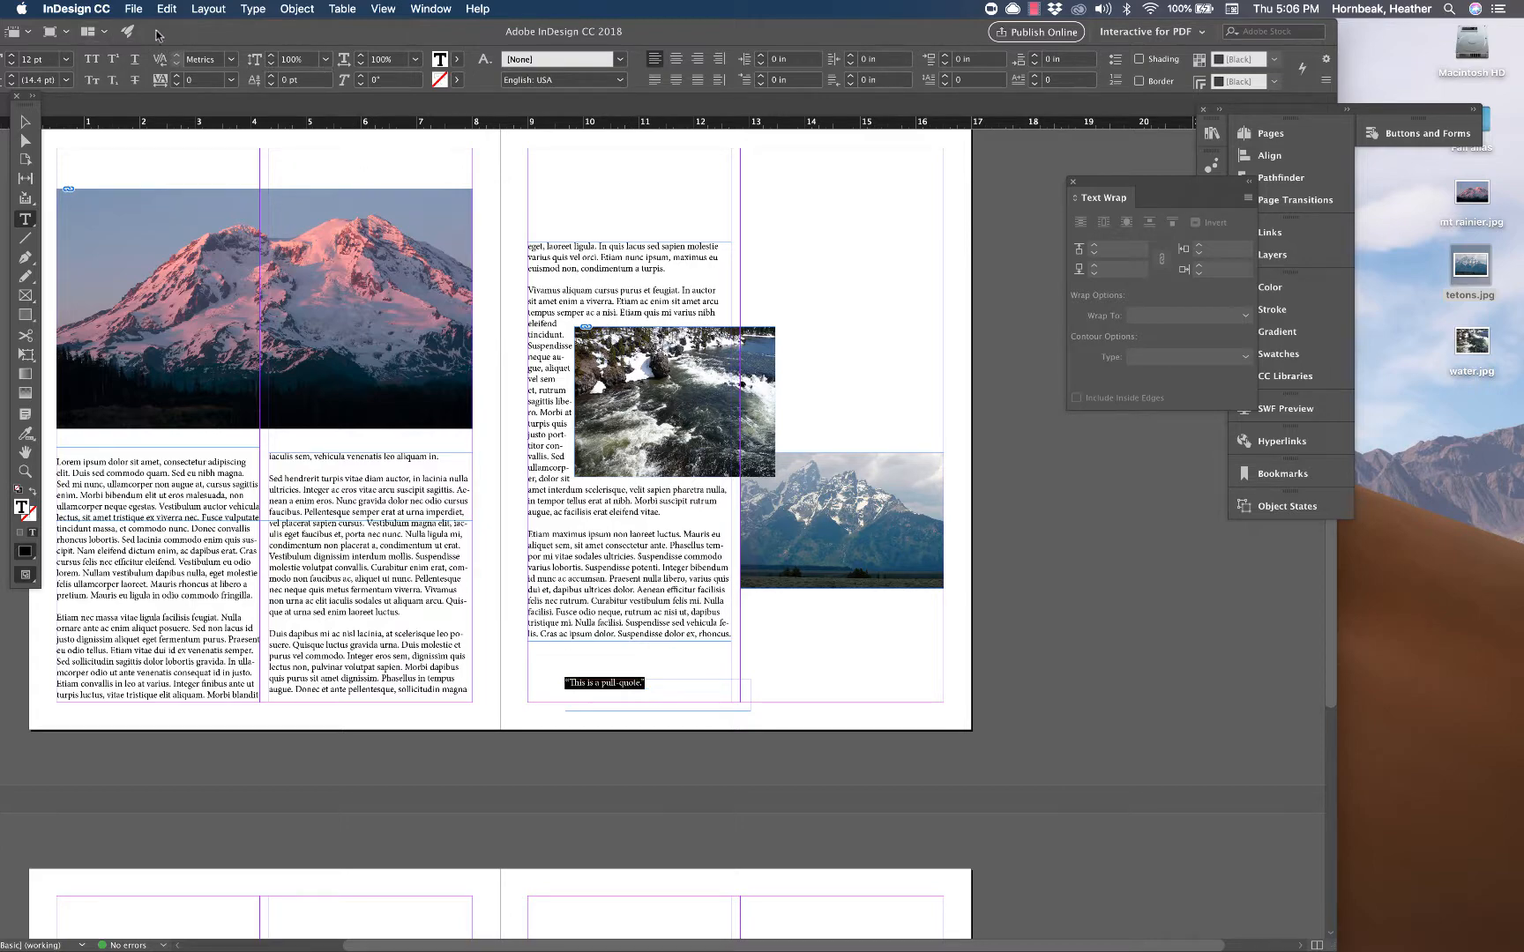
left_click_drag(280, 27, 468, 8)
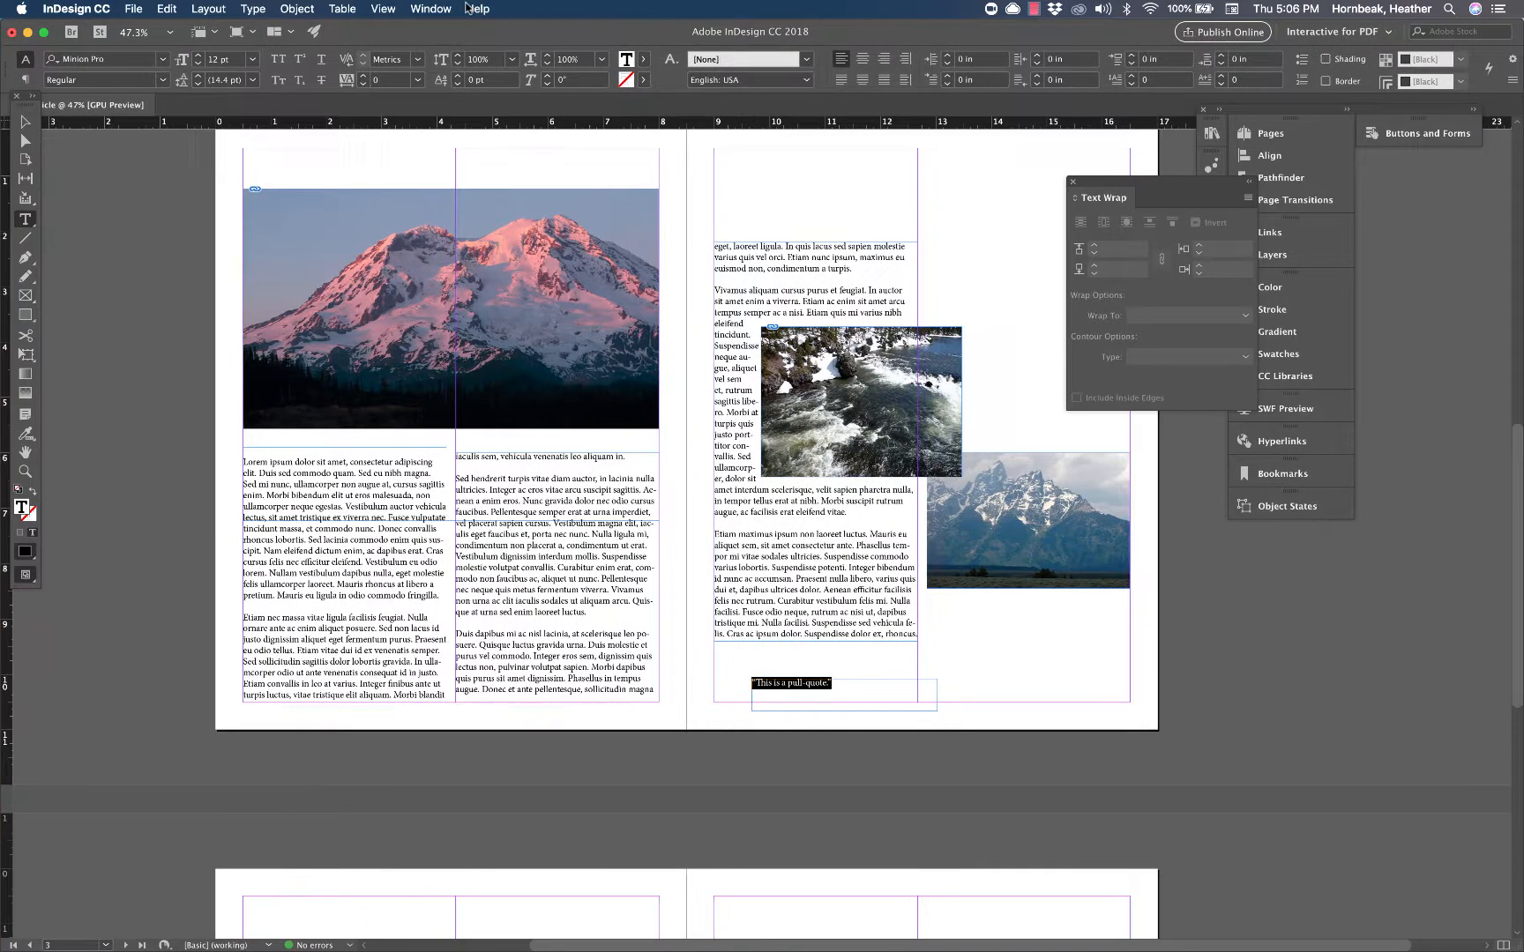
left_click(253, 59)
left_click(238, 255)
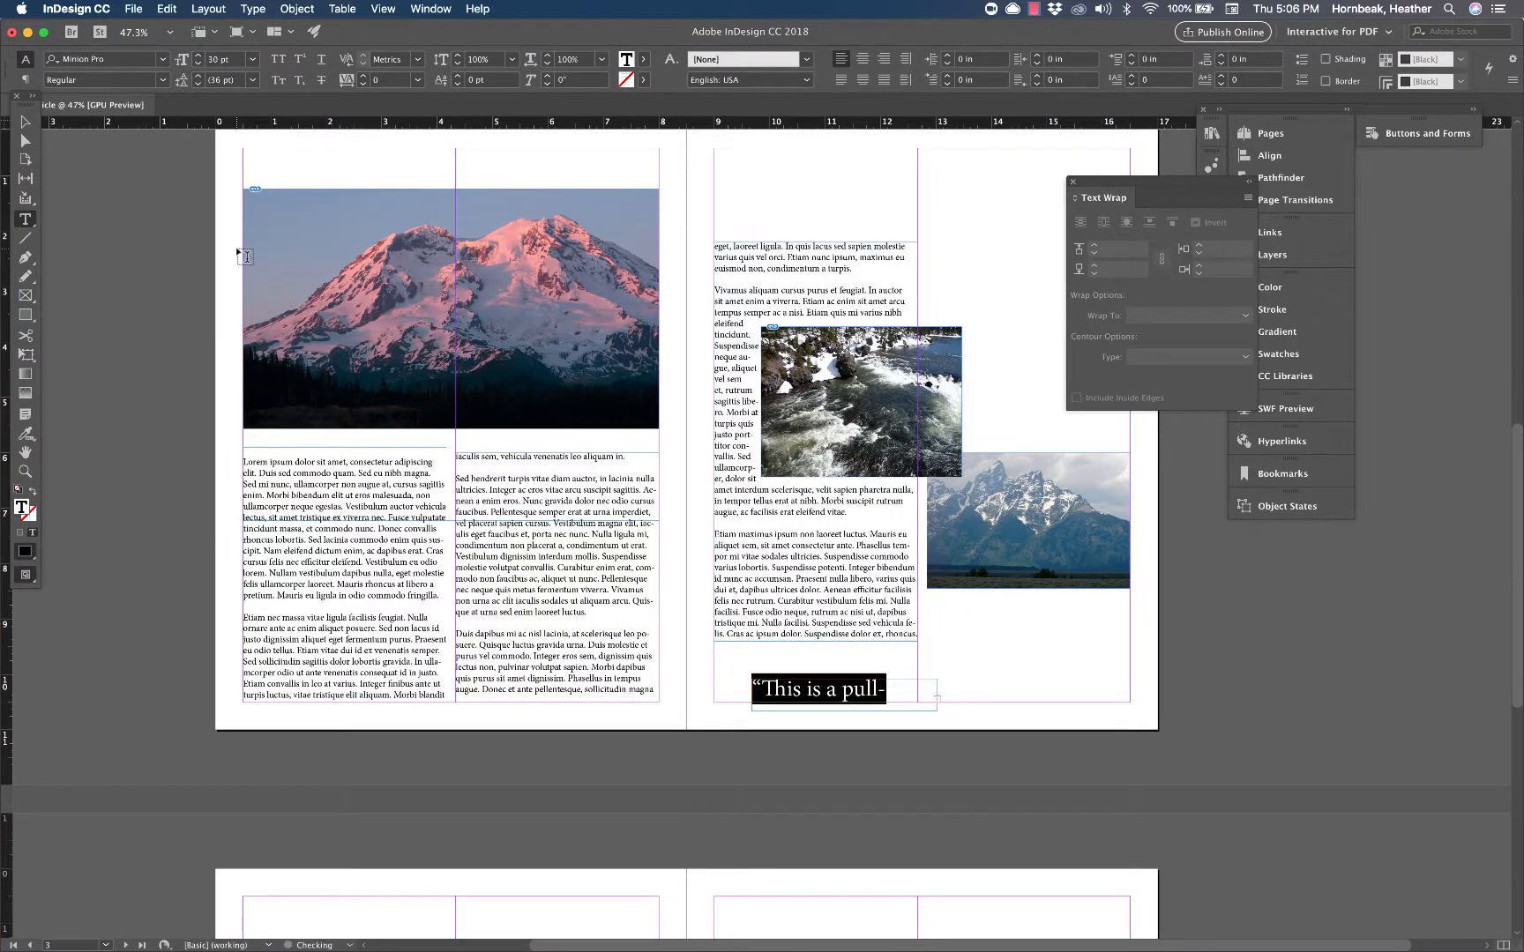
left_click(26, 122)
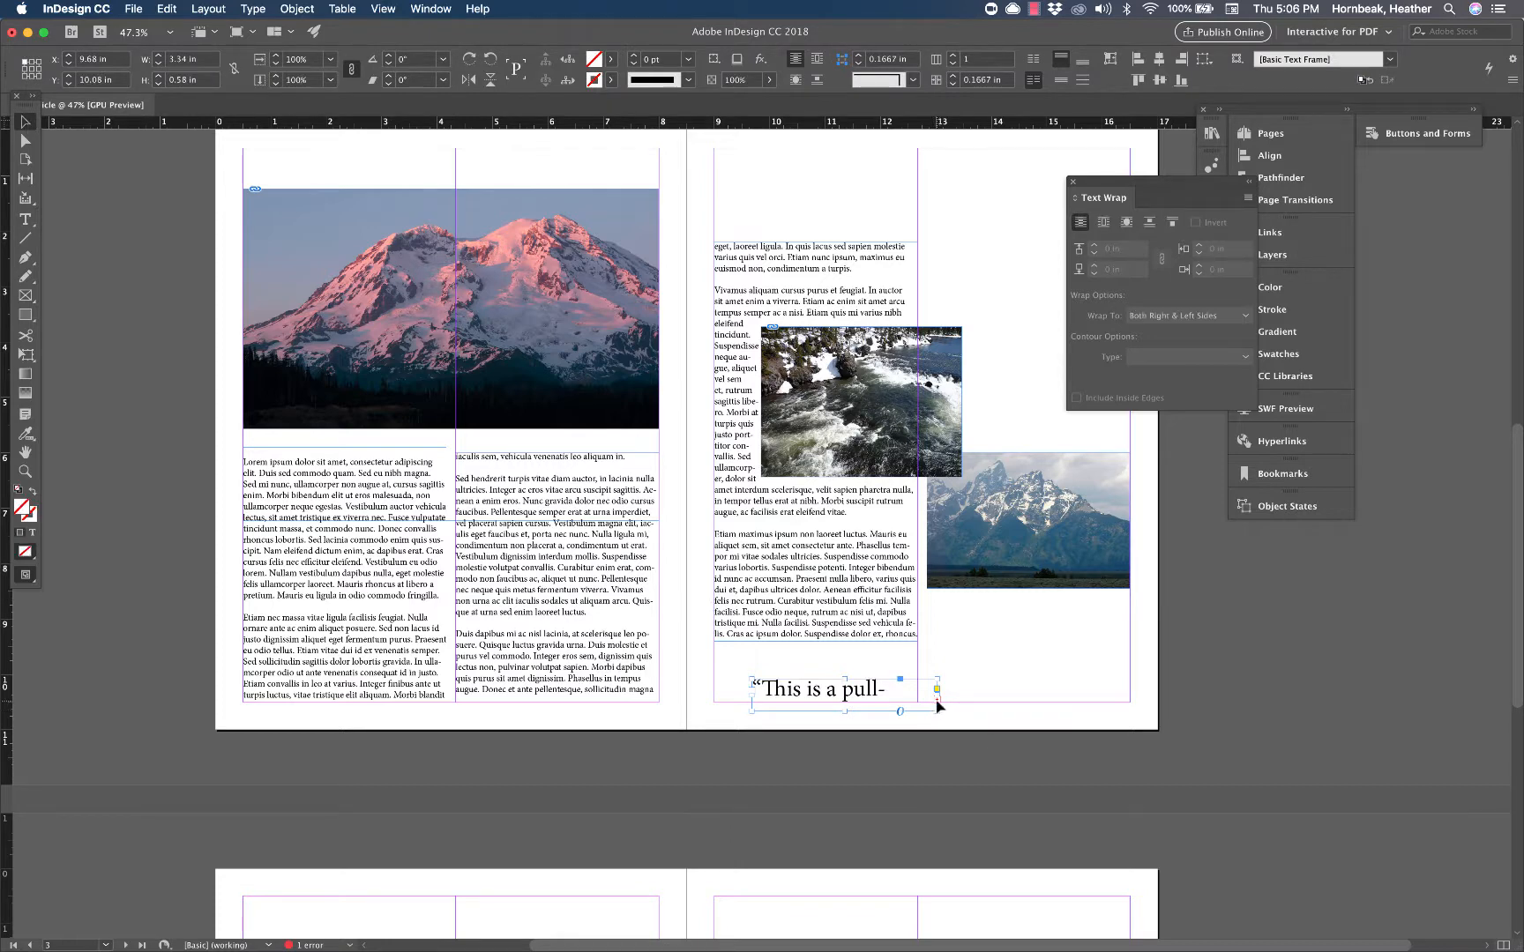
mouse_move(938, 710)
left_mouse_down()
mouse_move(1015, 712)
mouse_move(961, 710)
left_mouse_up()
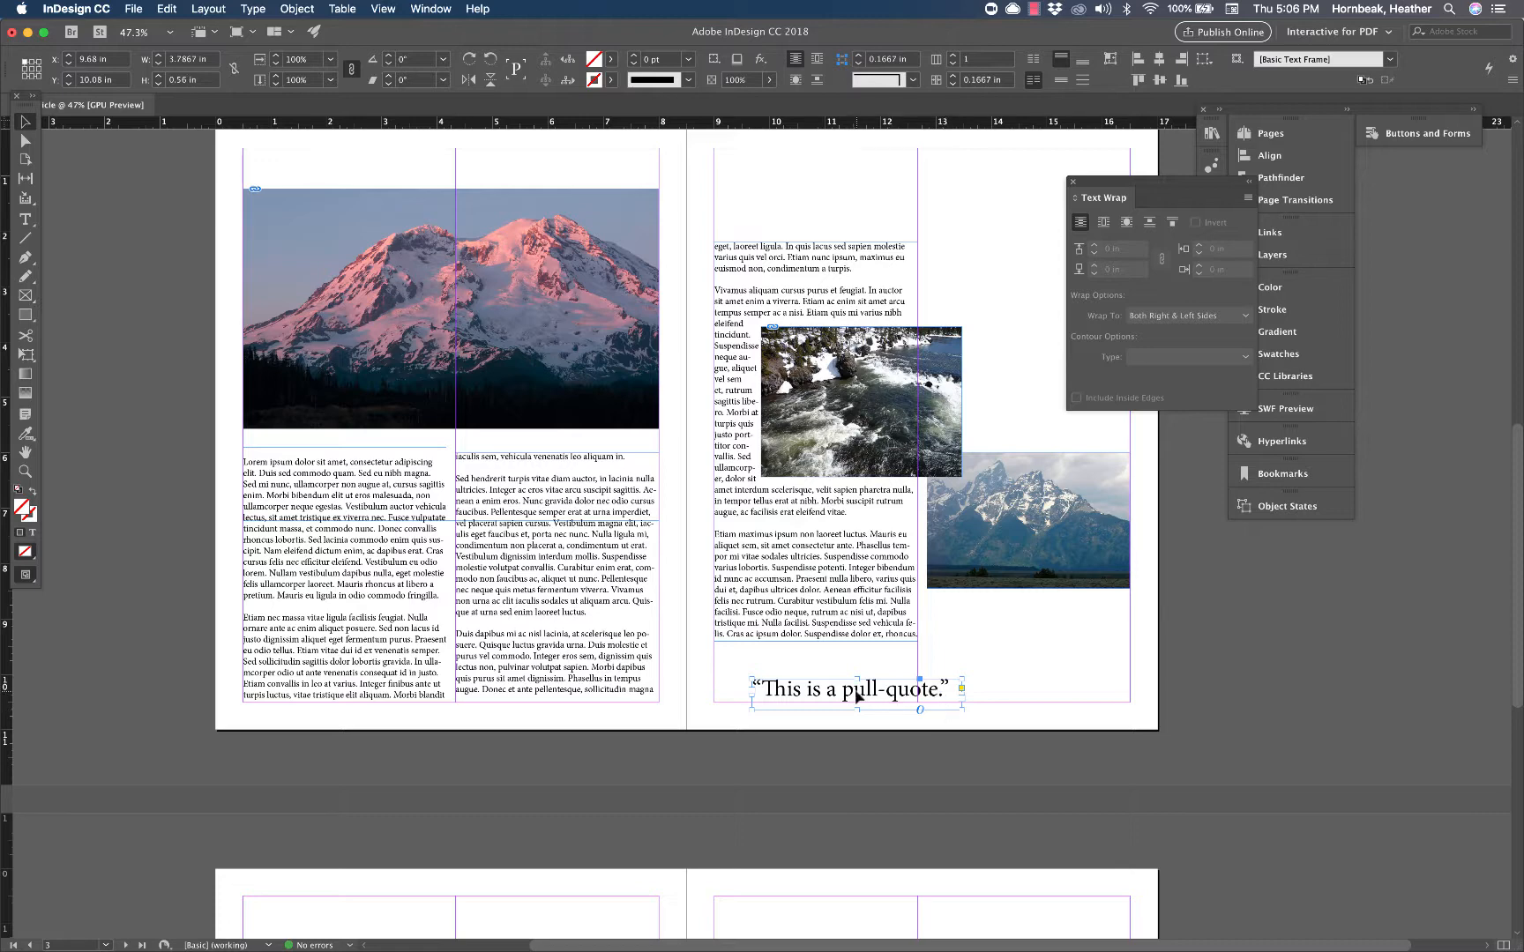
Step: Place the pull-quote across the left page's second text column and wrap the body text around its bounding box
left_click_drag(855, 697, 562, 569)
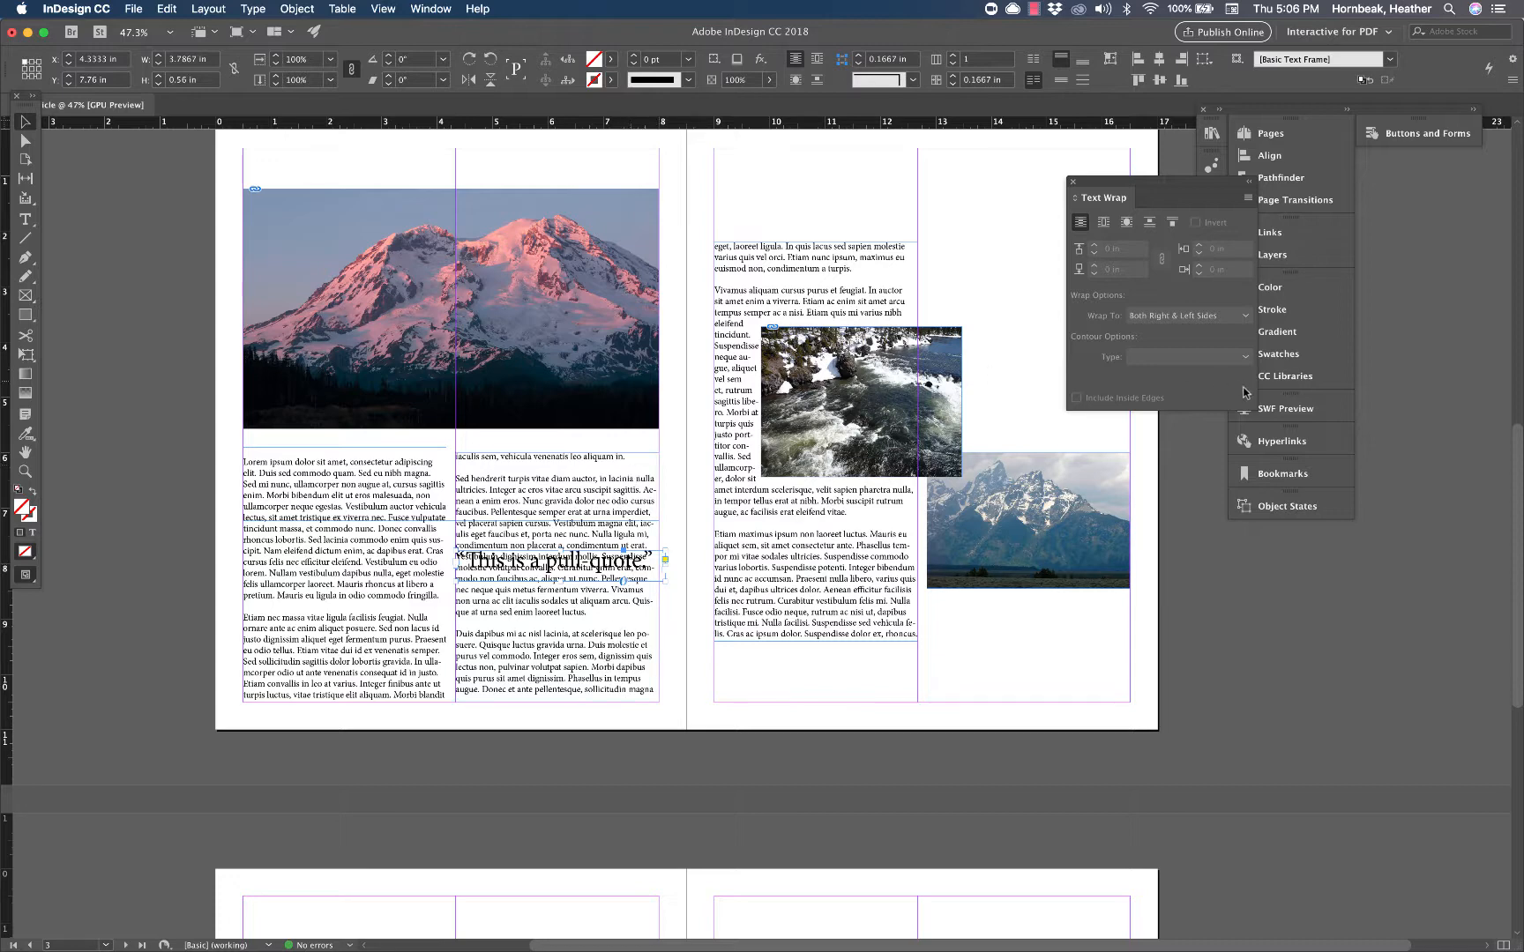
left_click(1103, 222)
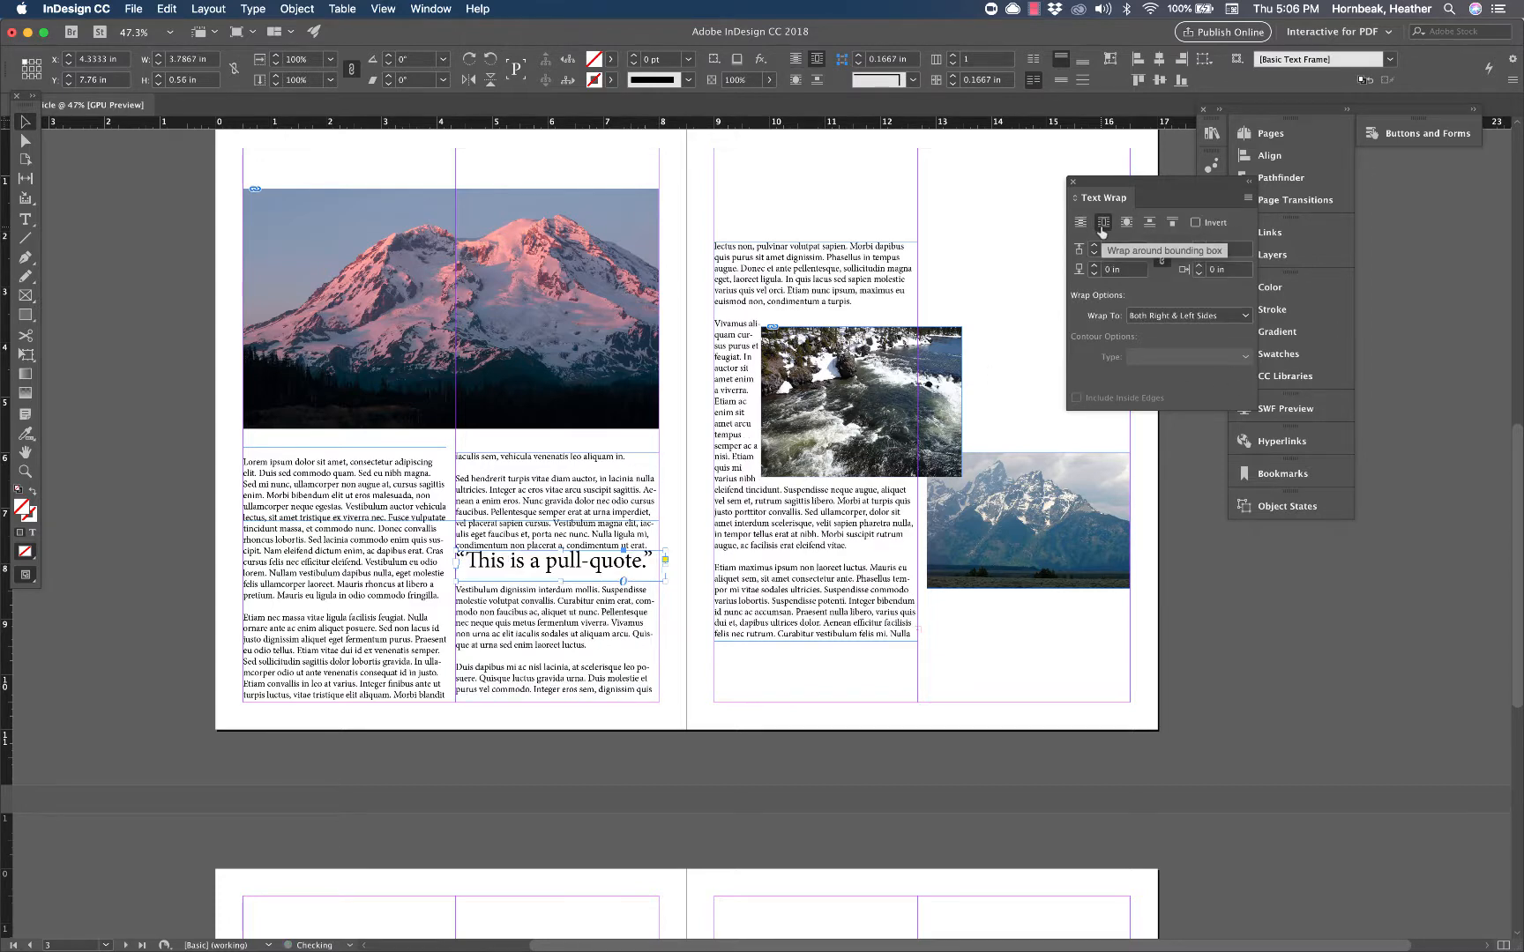
left_click_drag(569, 567, 570, 575)
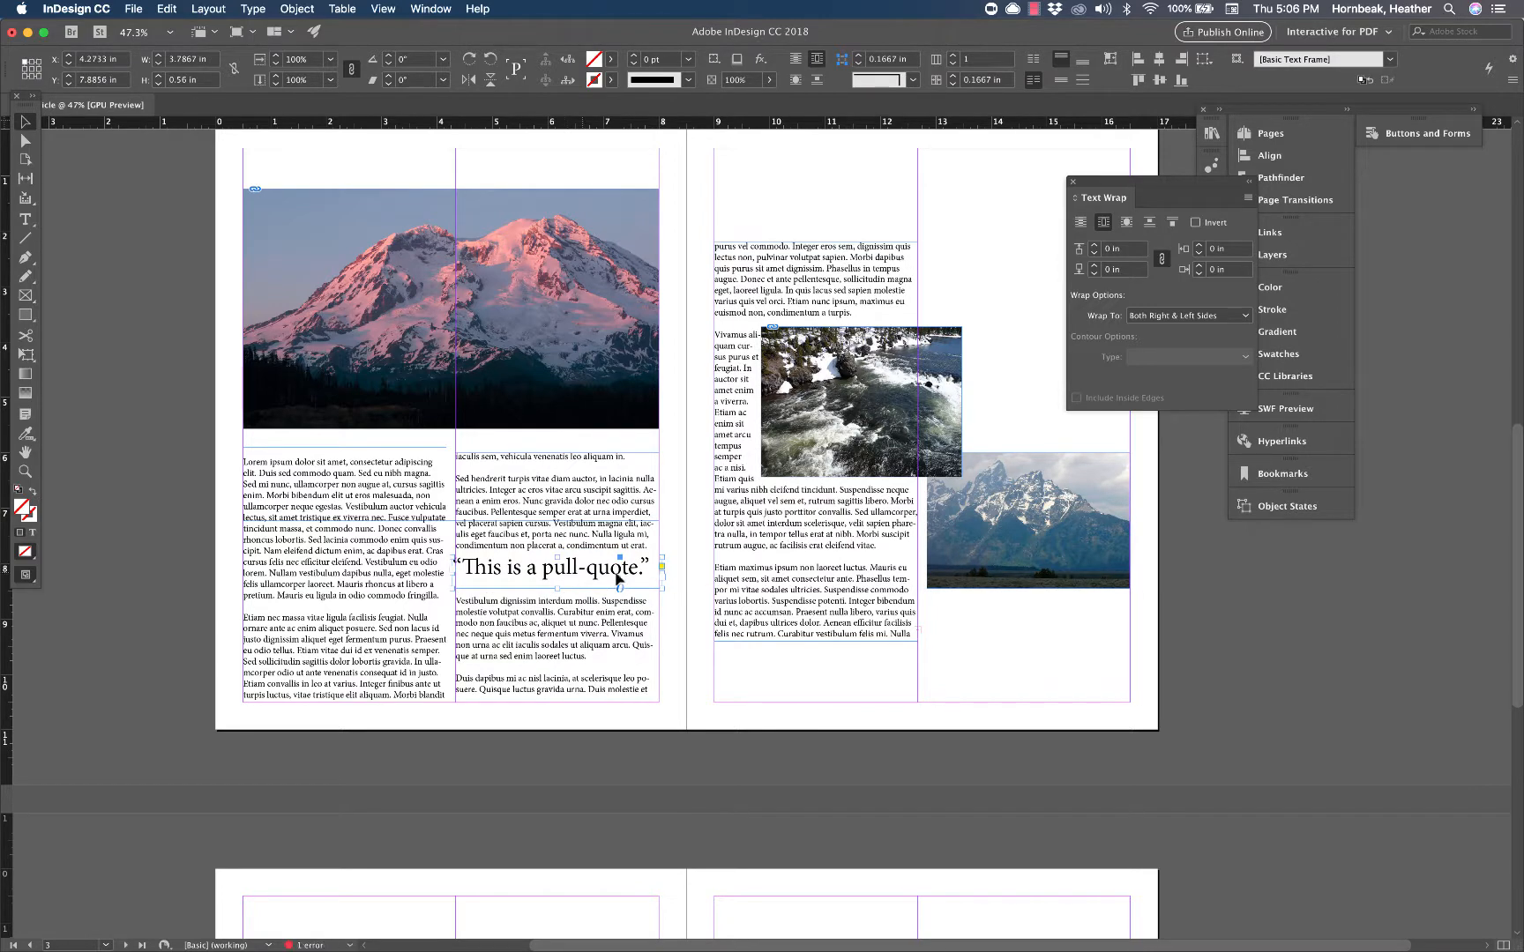
left_click(685, 650)
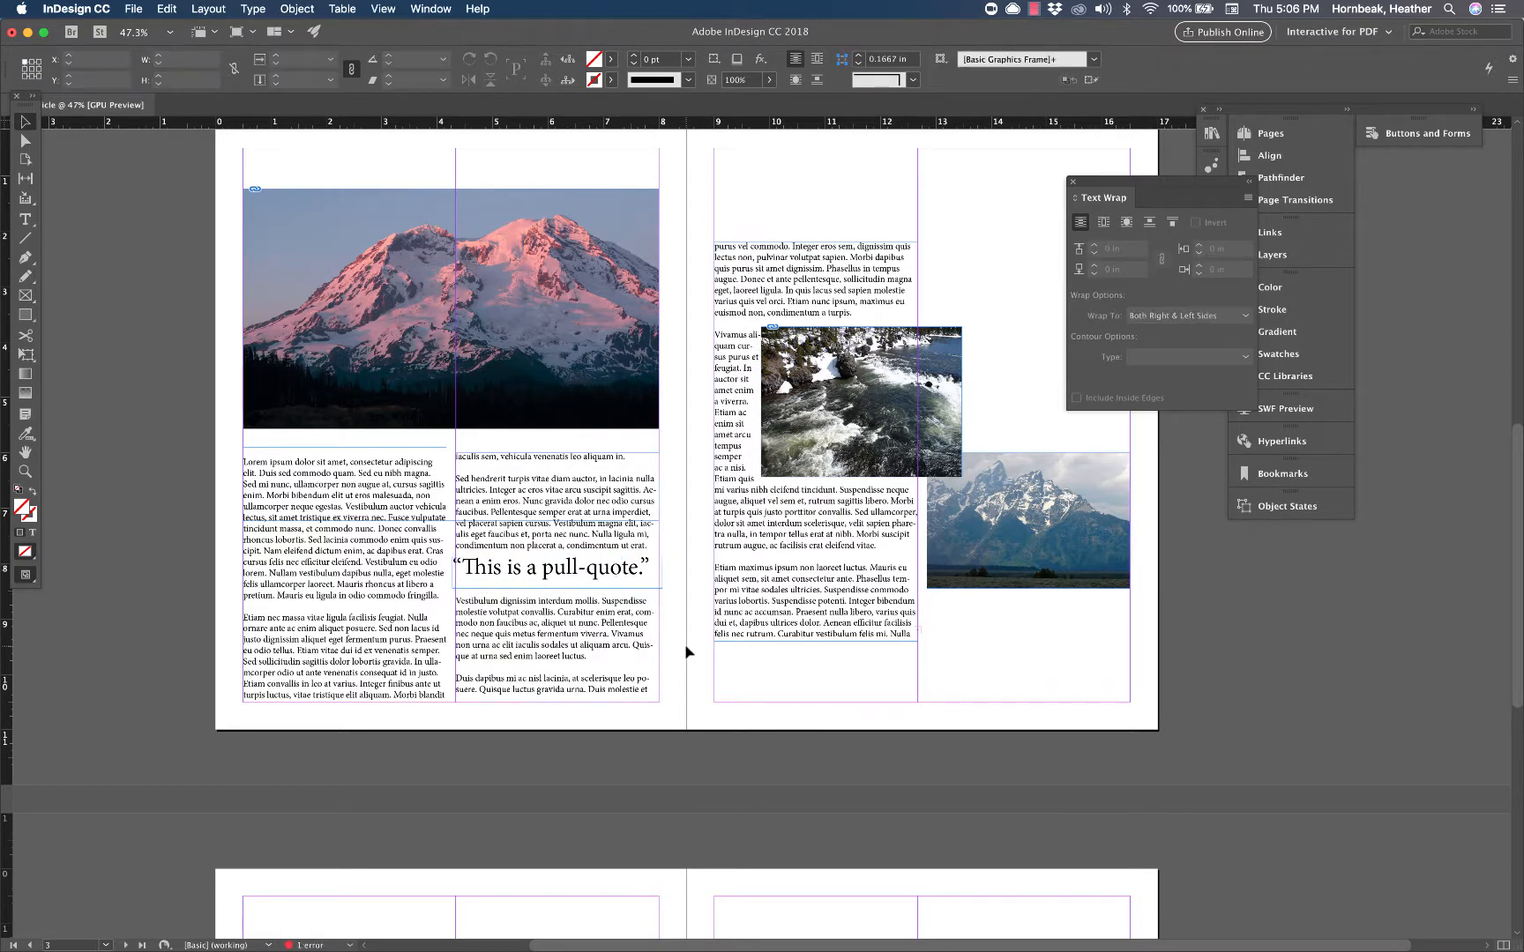
left_click_drag(599, 578, 602, 577)
left_click(680, 657)
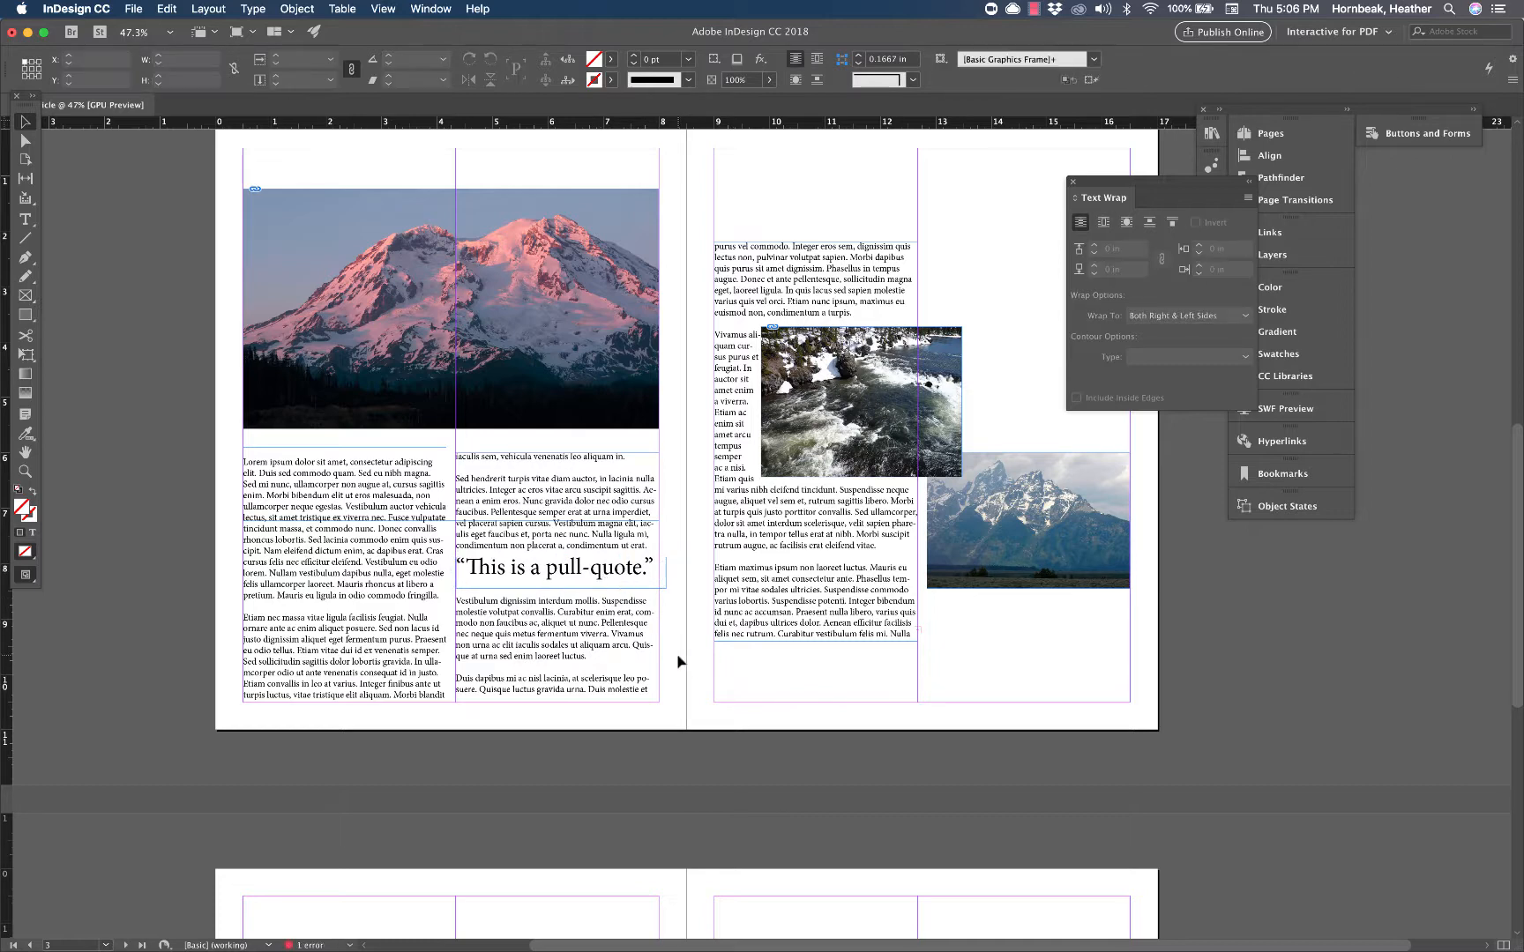
left_click(665, 572)
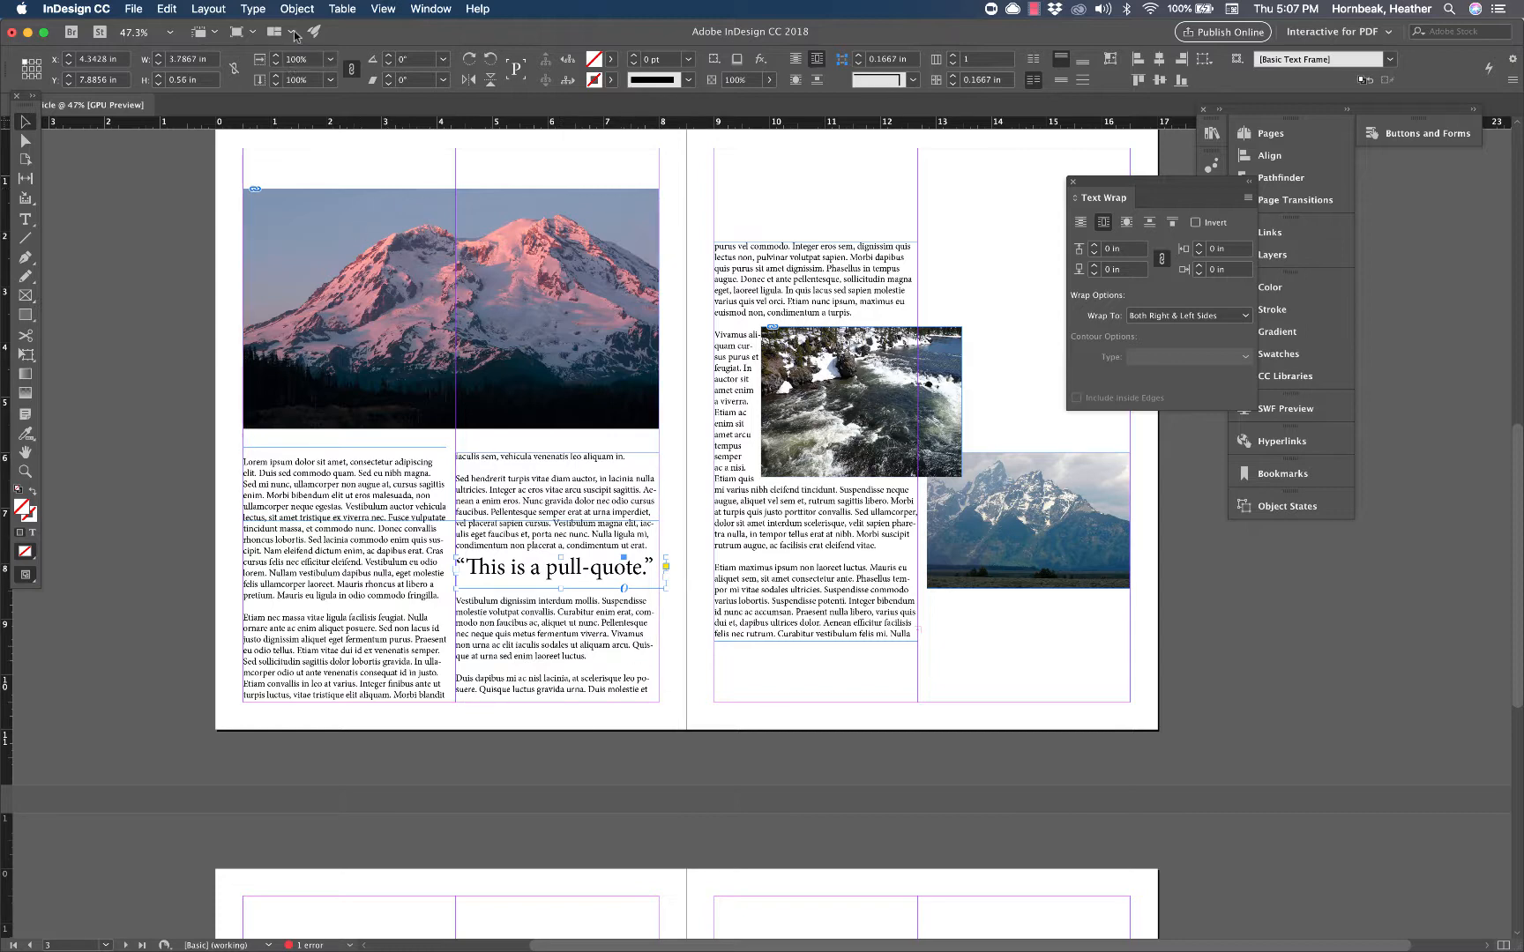
Step: View the spread in Presentation screen mode, then return to the normal view
left_click(393, 8)
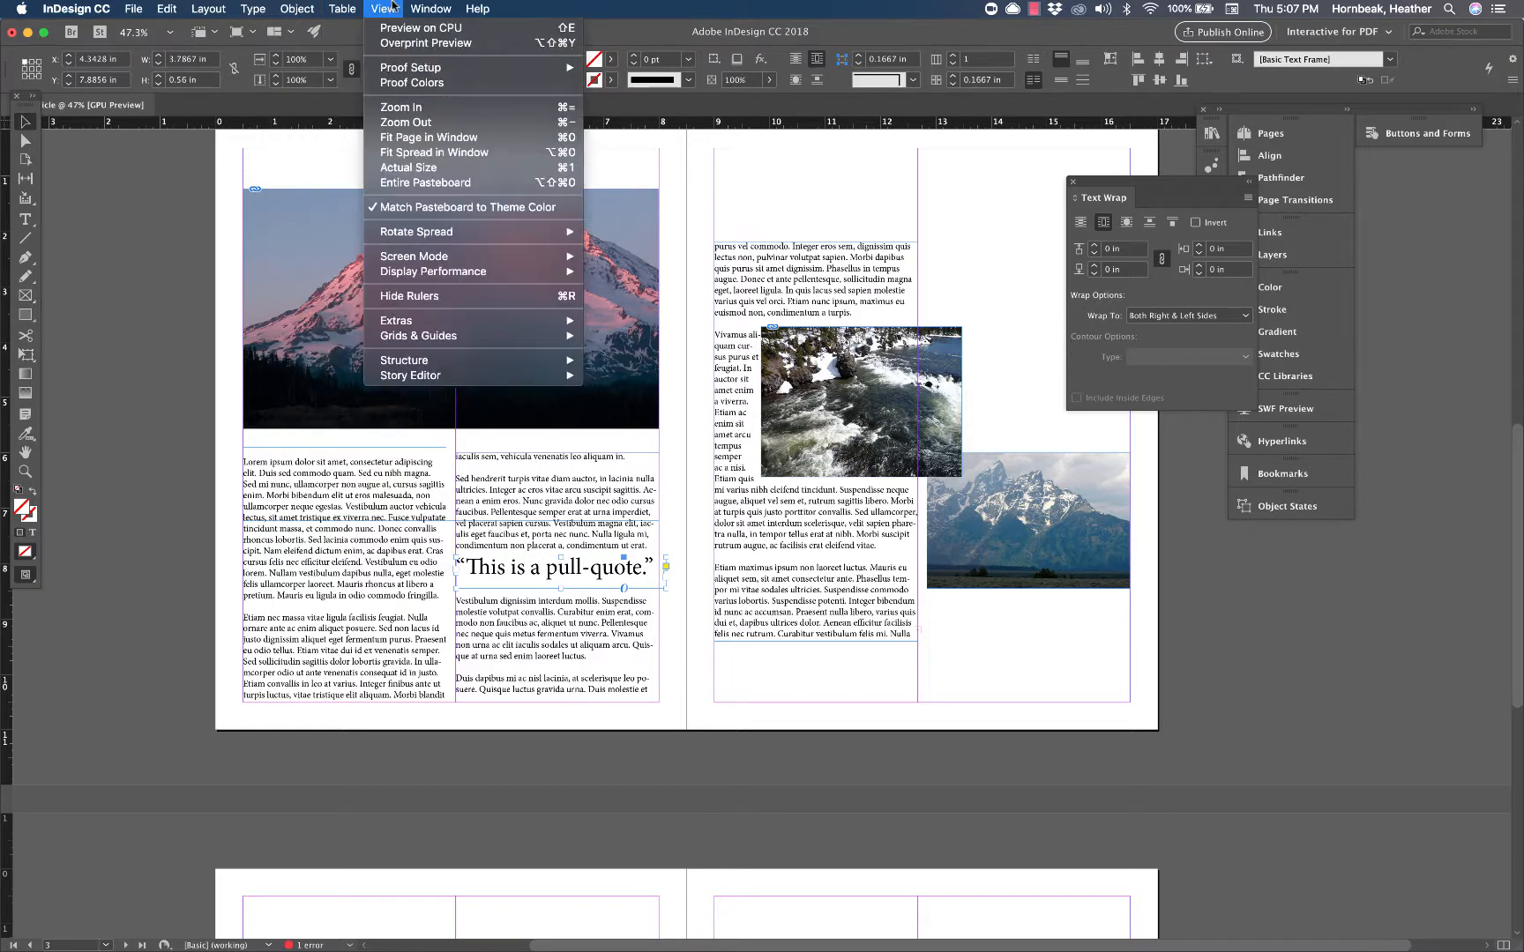
mouse_move(431, 276)
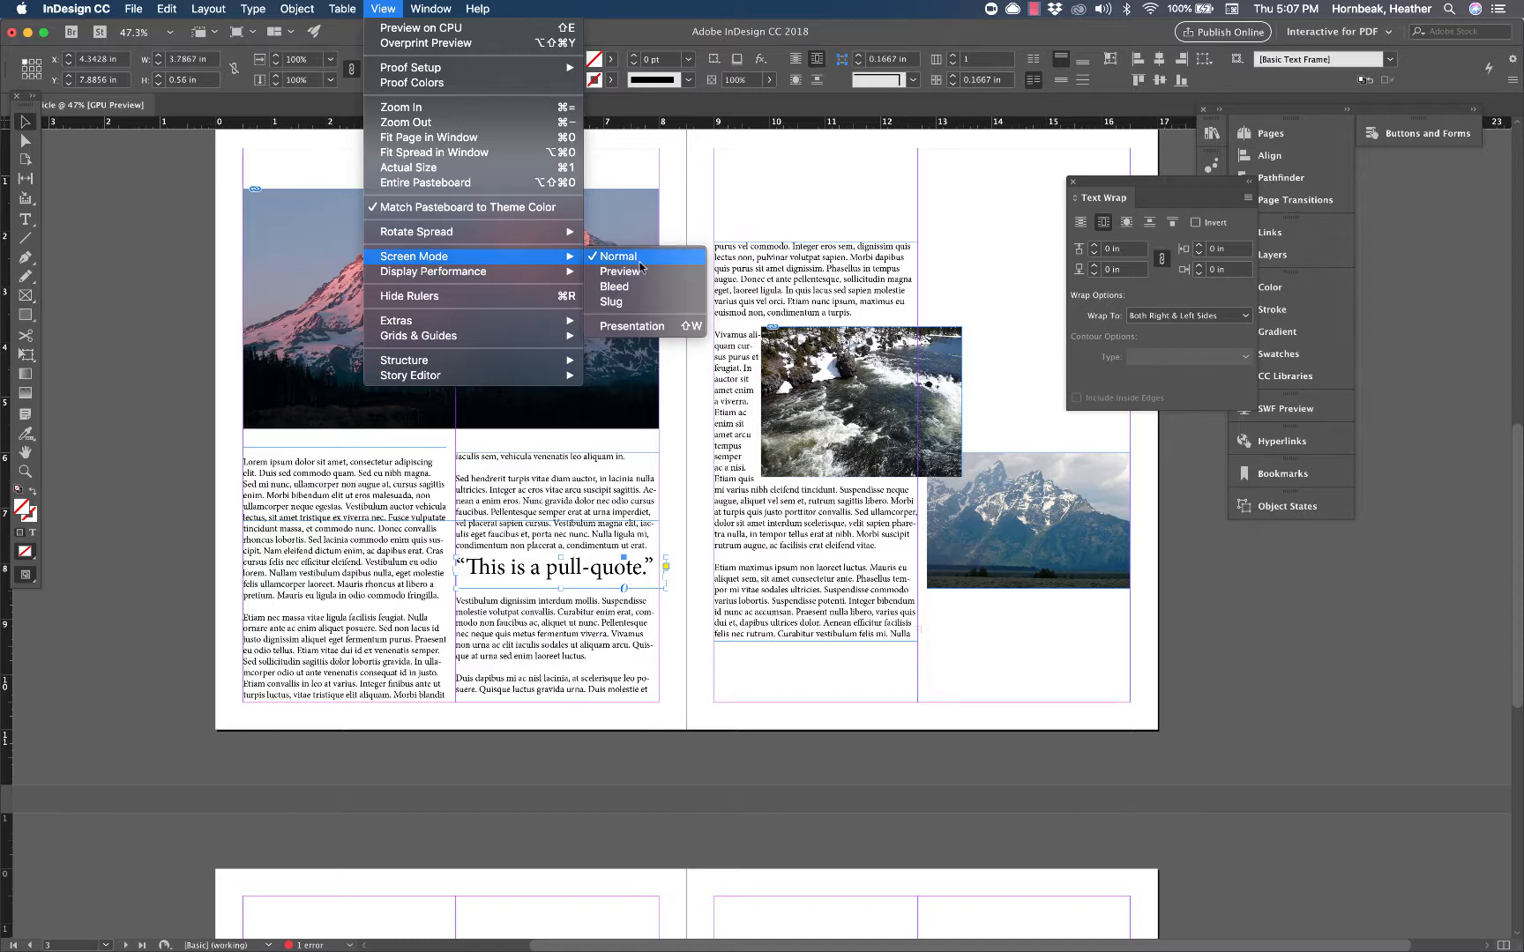
left_click(642, 332)
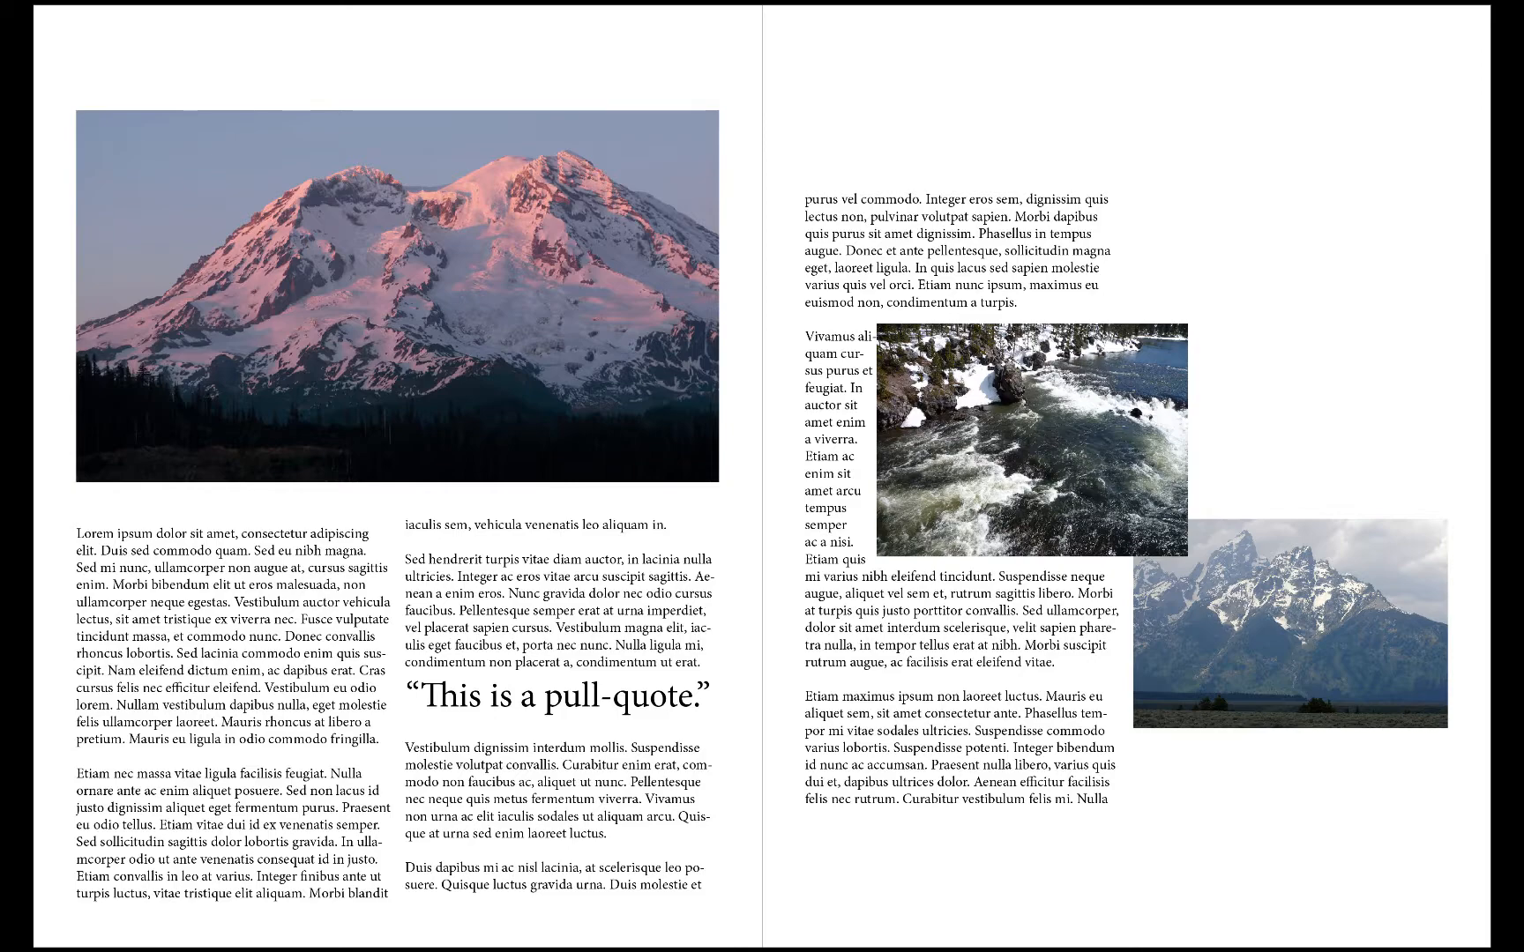
key("Escape")
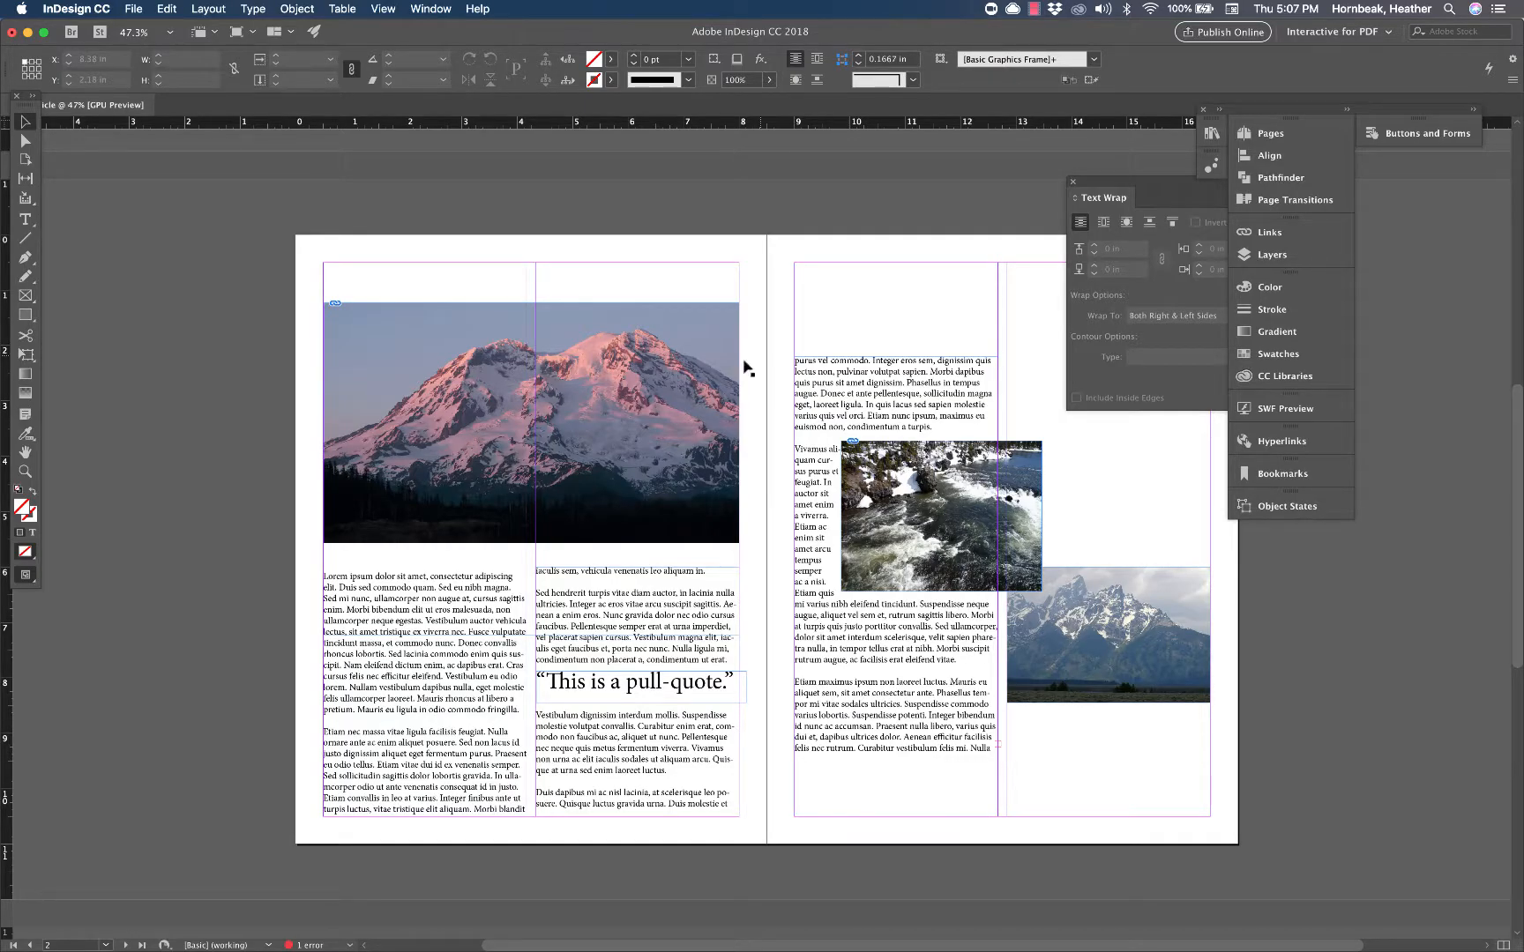
Step: Add a text frame about 0.55 by 0.5 in above the pink mountain photo with the letter L at 48 pt
left_click(36, 219)
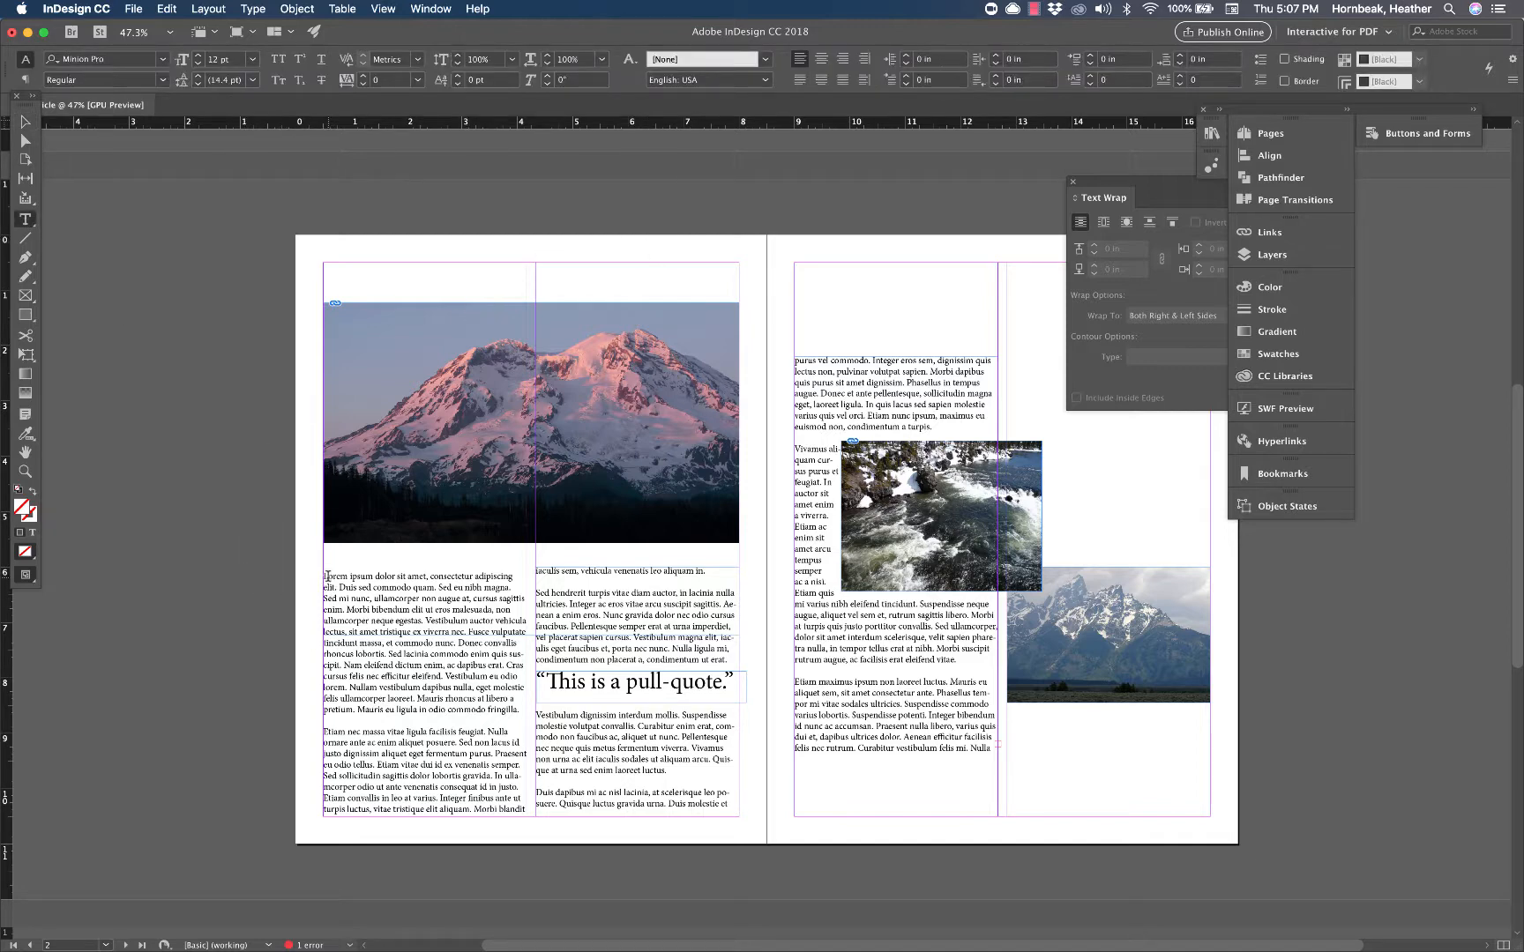
left_click_drag(527, 239, 557, 264)
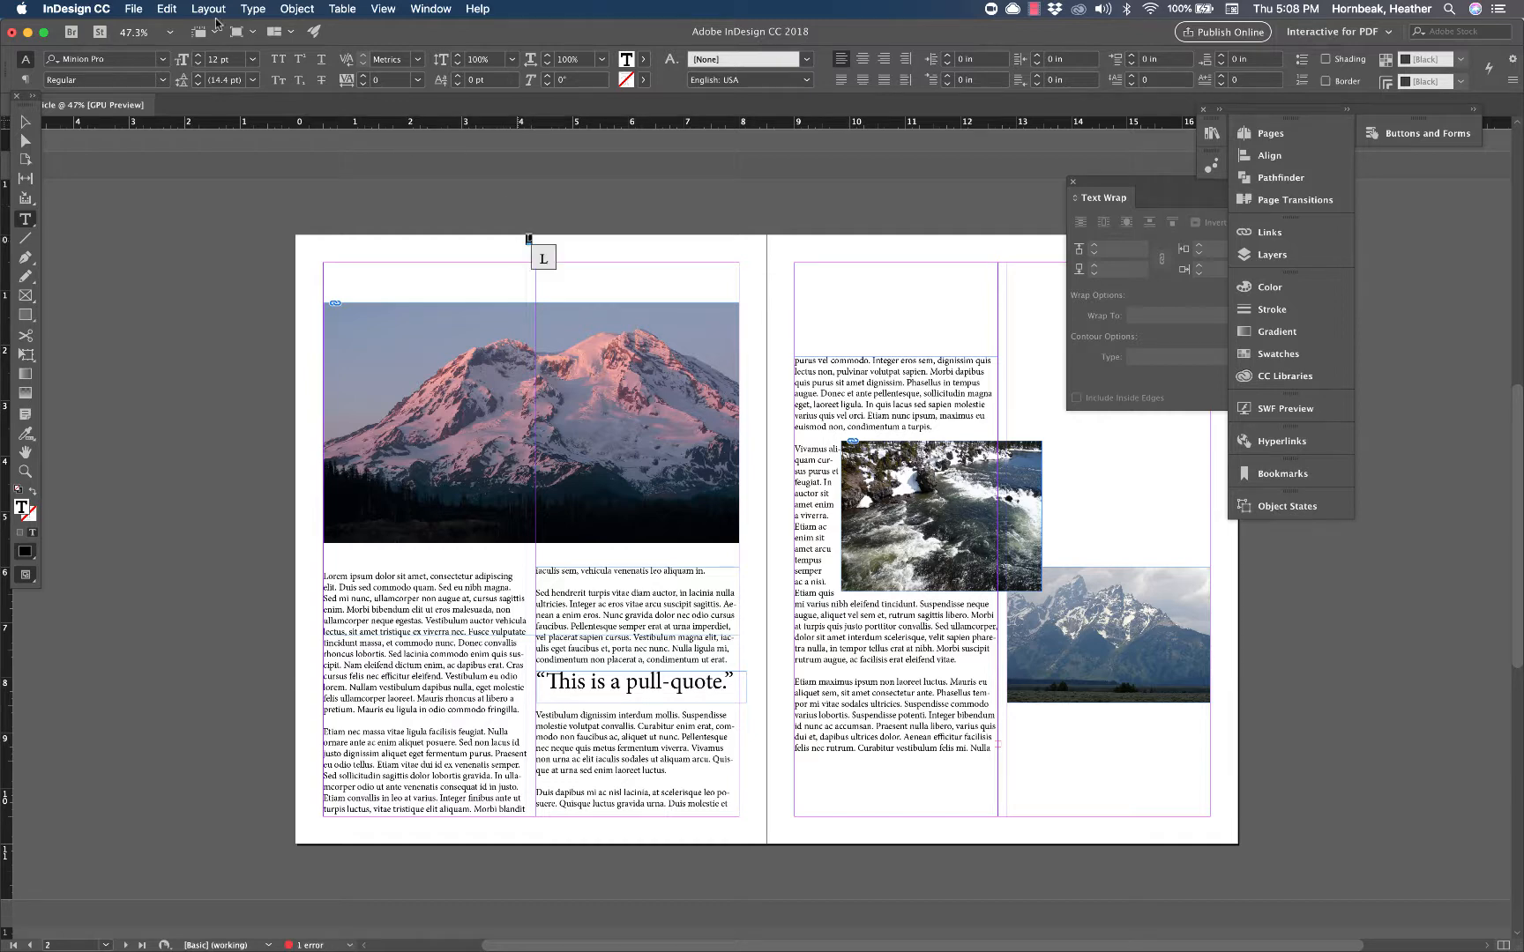
left_click(251, 60)
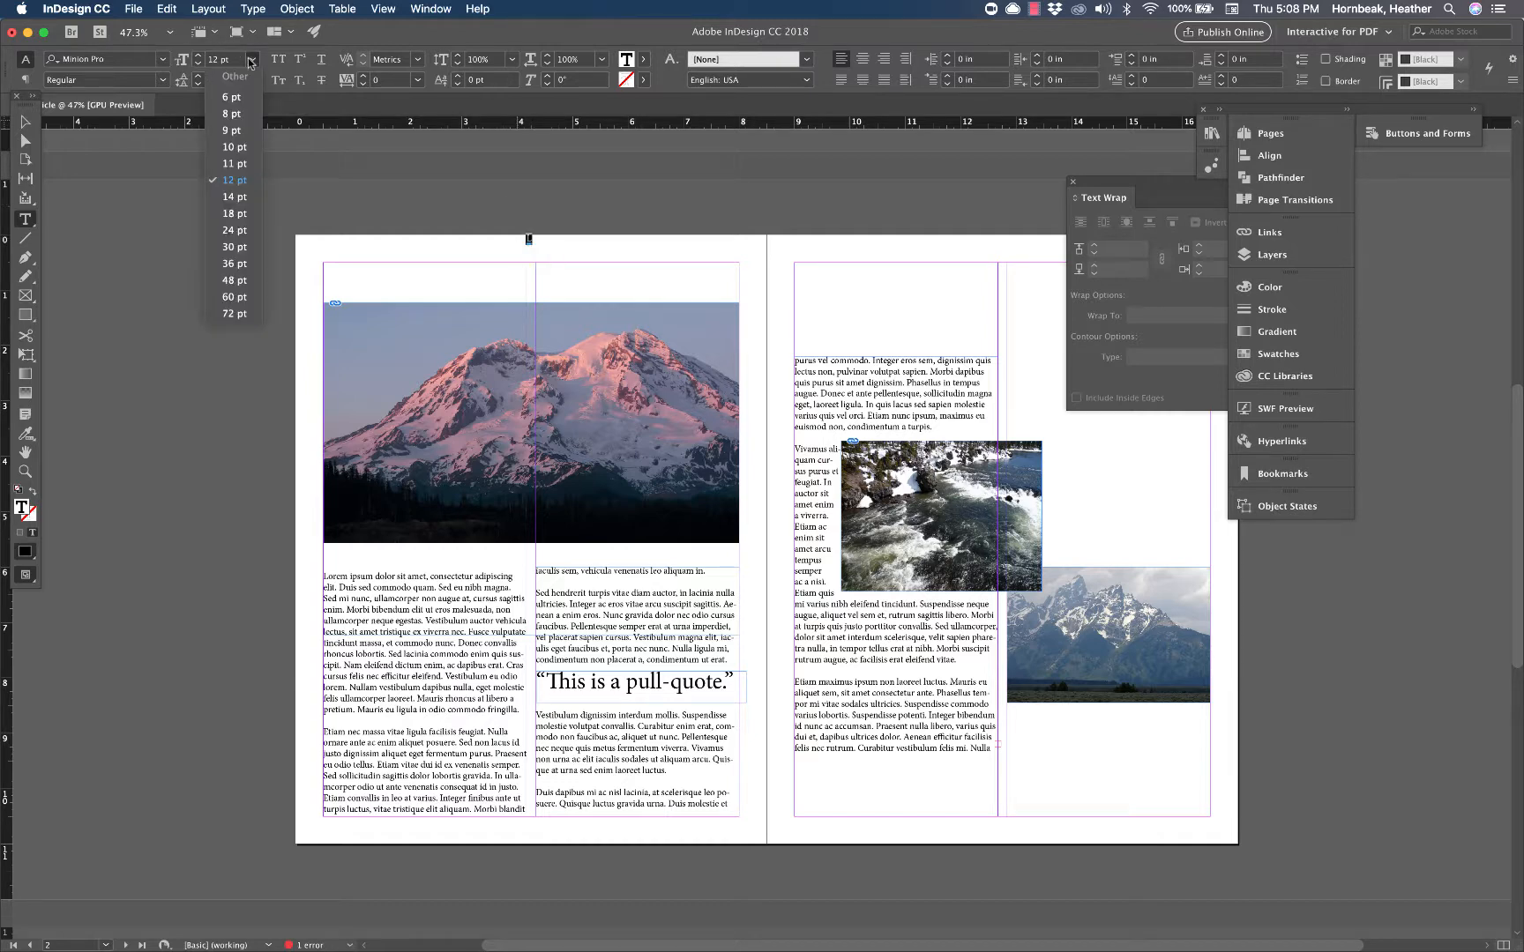
left_click(240, 280)
key("Escape")
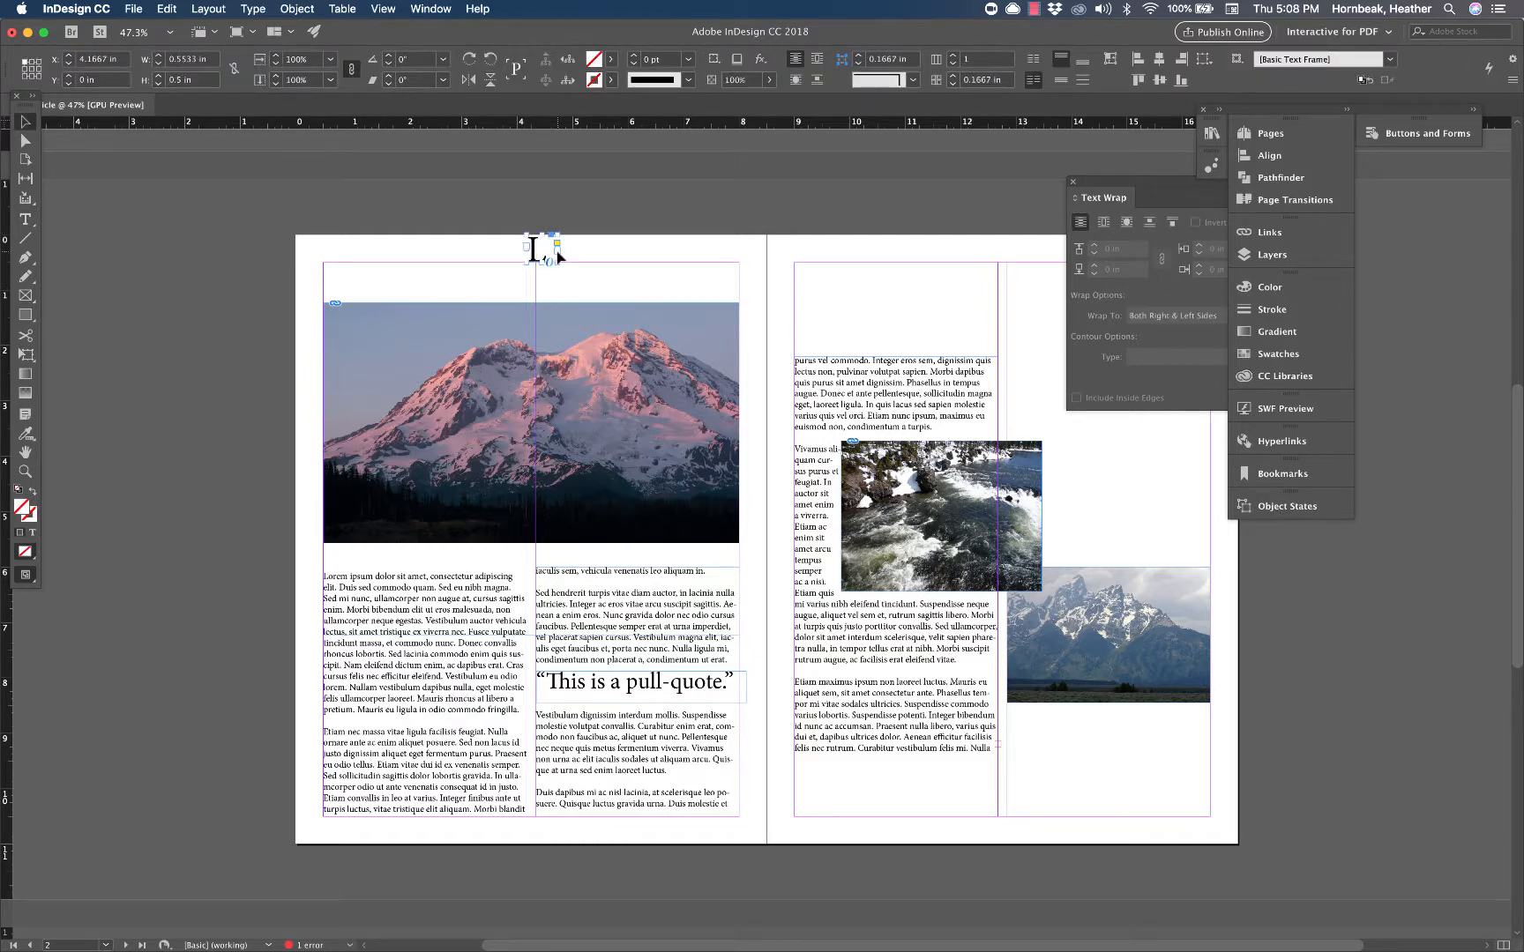
Step: Move the large L to the start of the first paragraph and wrap the body text around its bounding box
left_click_drag(557, 252, 331, 580)
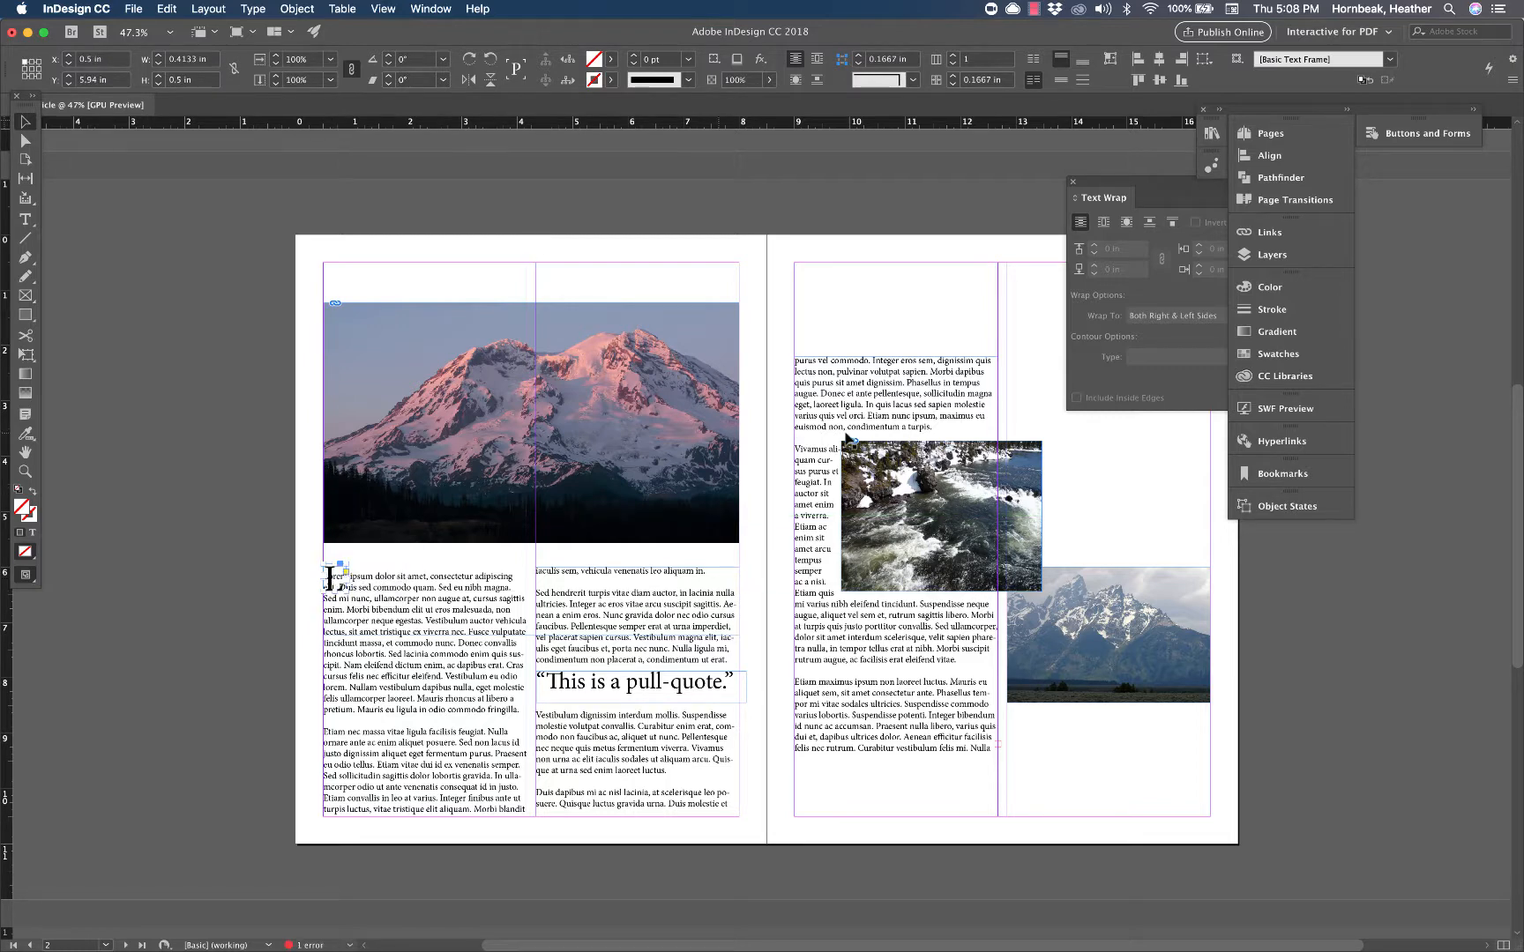
left_click(1102, 223)
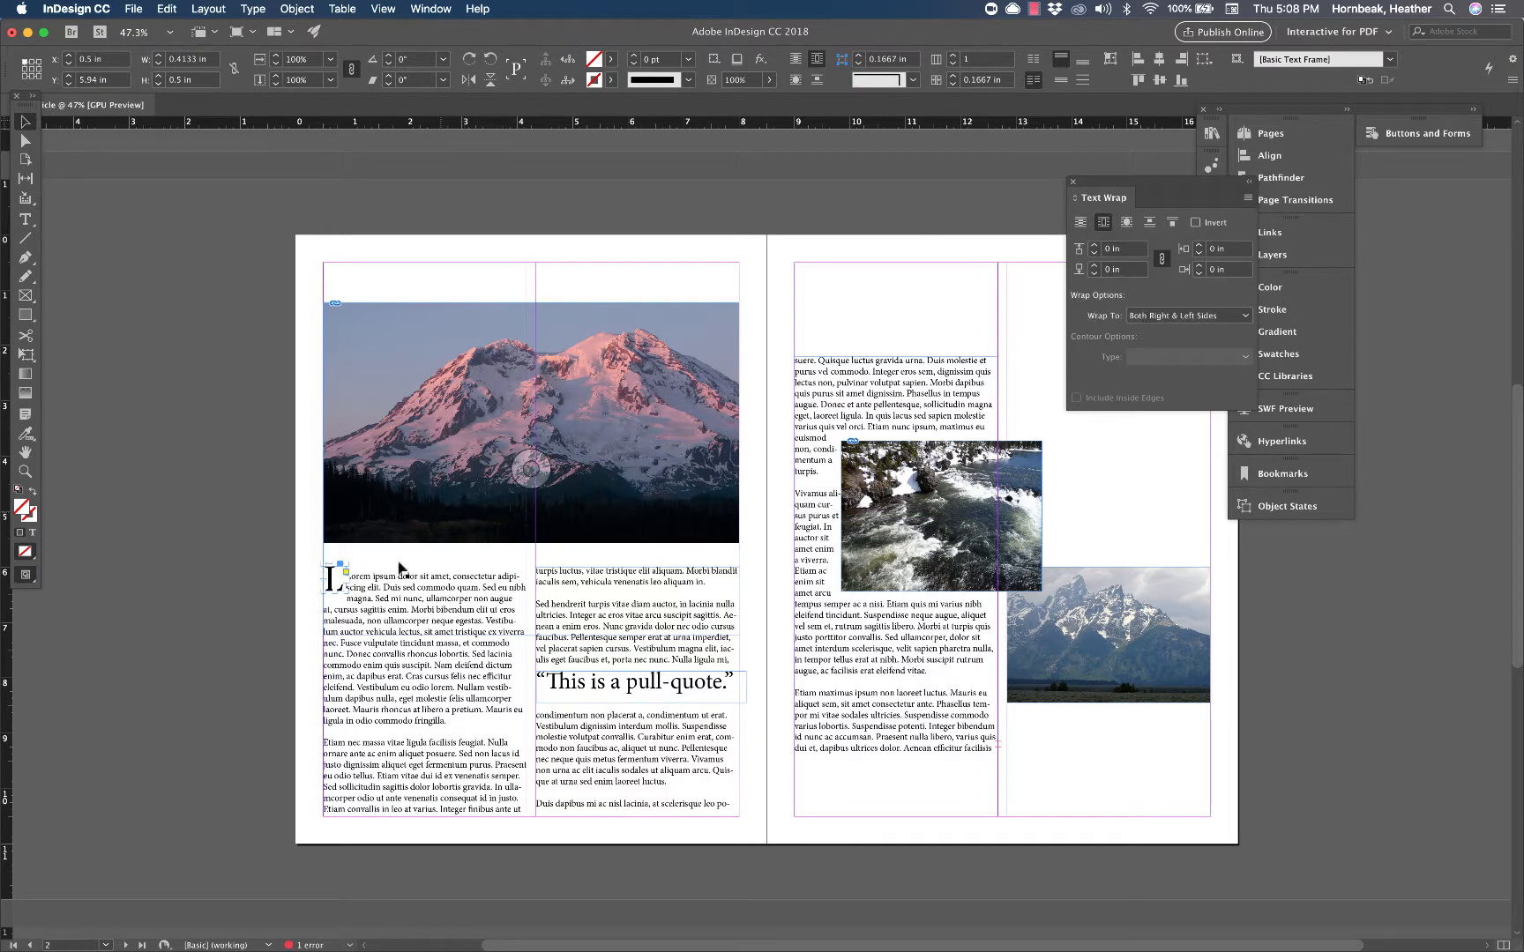
Step: Delete the duplicate L from the word Lorem at the start of the first body paragraph, beside the large initial
double_click(373, 598)
left_click(352, 577)
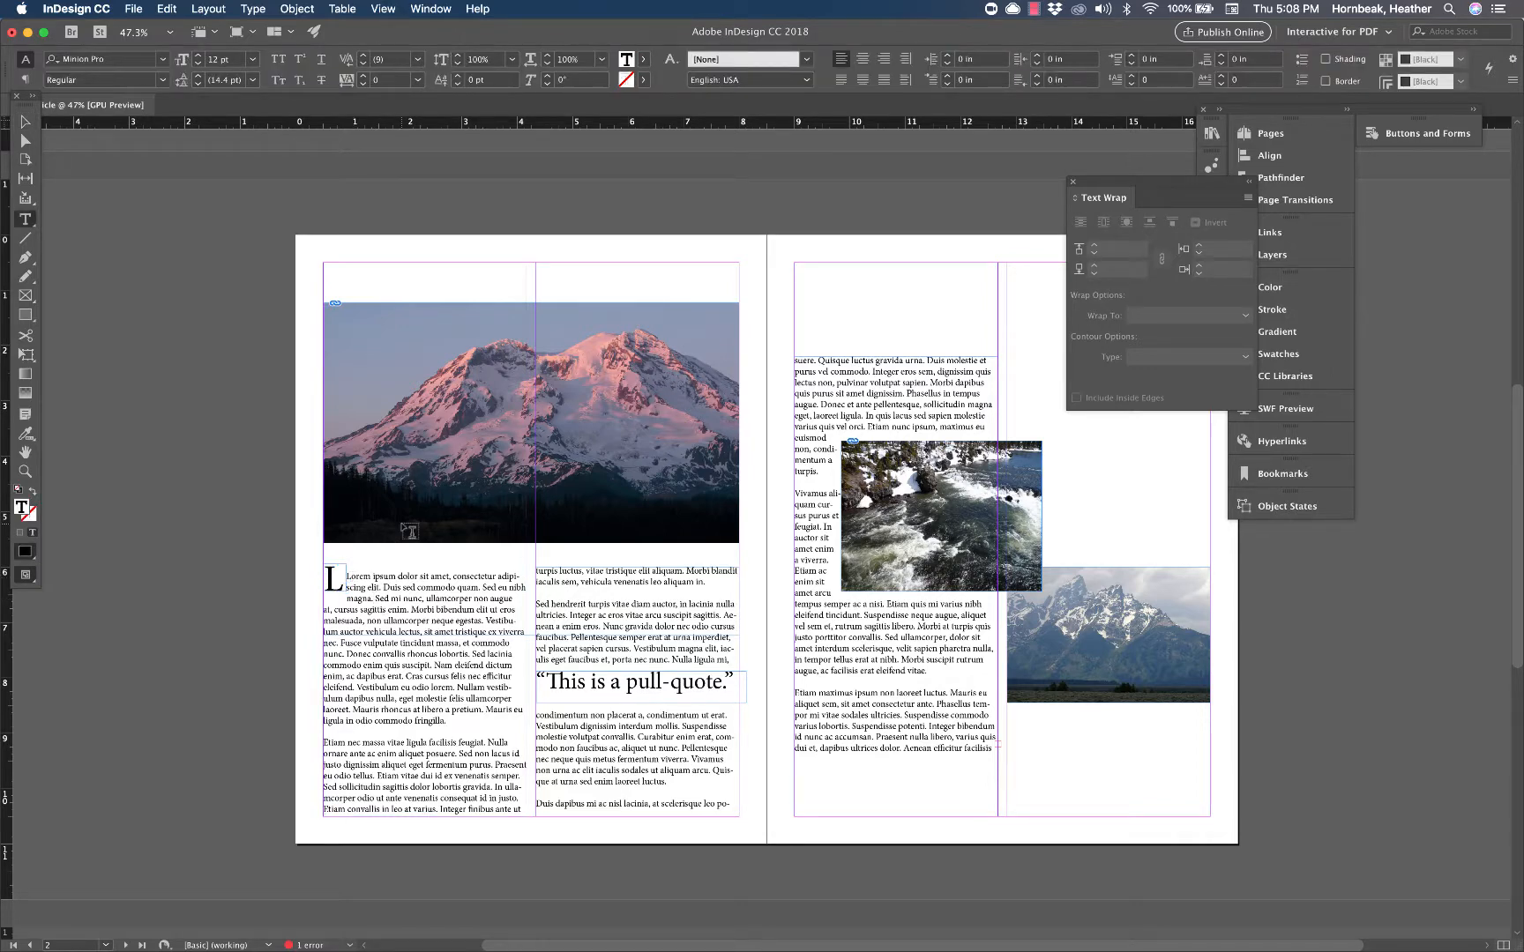
key("BackSpace")
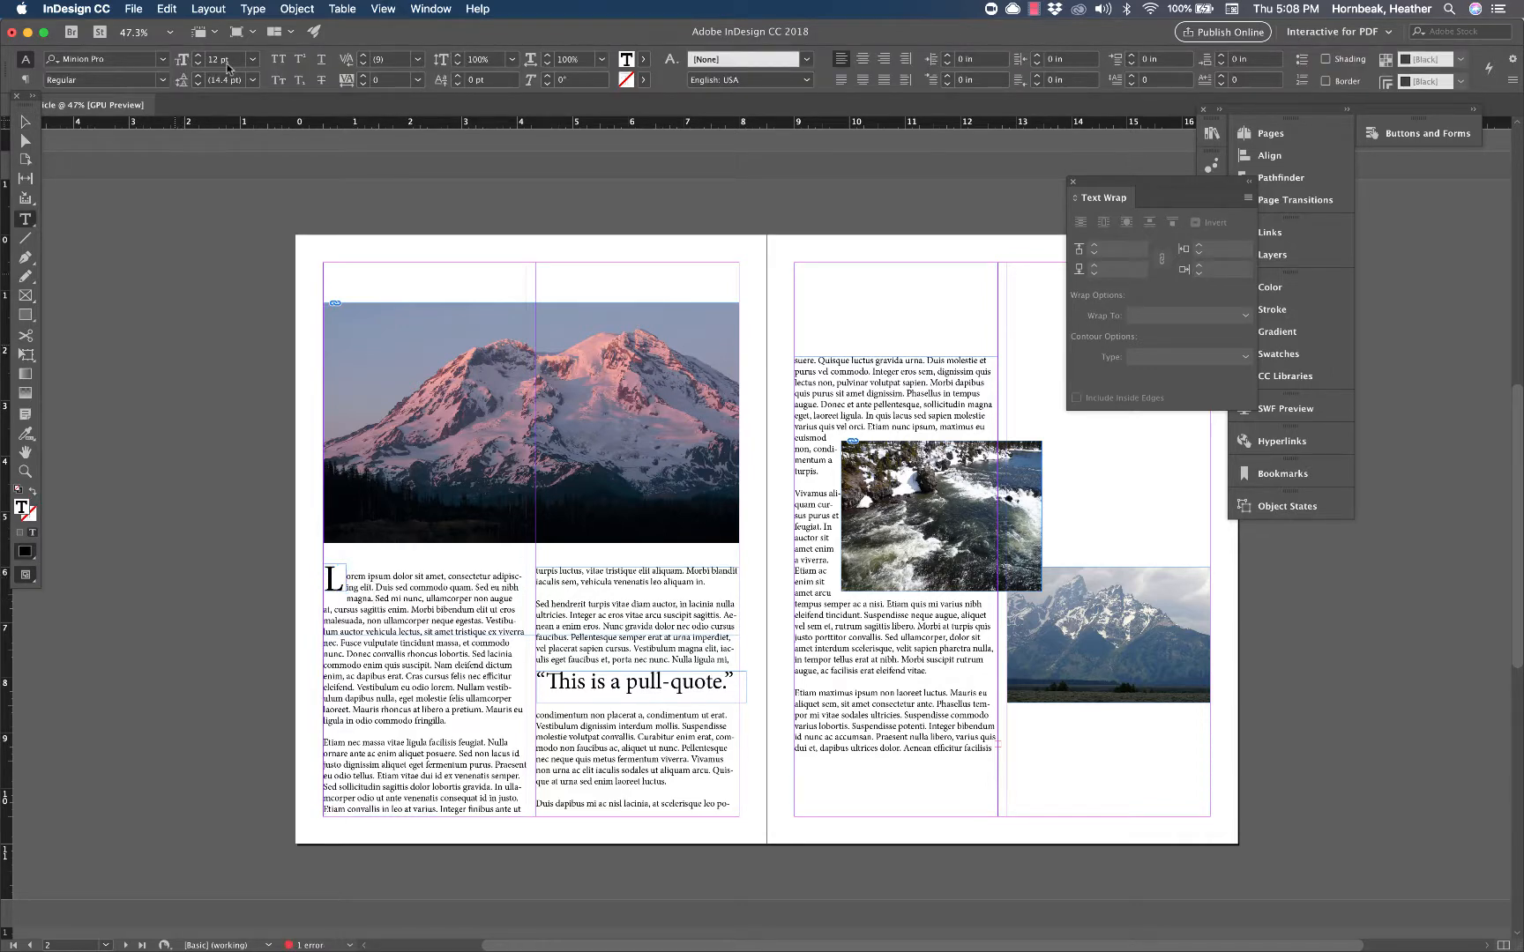
Step: Check the spread with its large initial letter in Presentation screen mode and return to the normal view
left_click(344, 9)
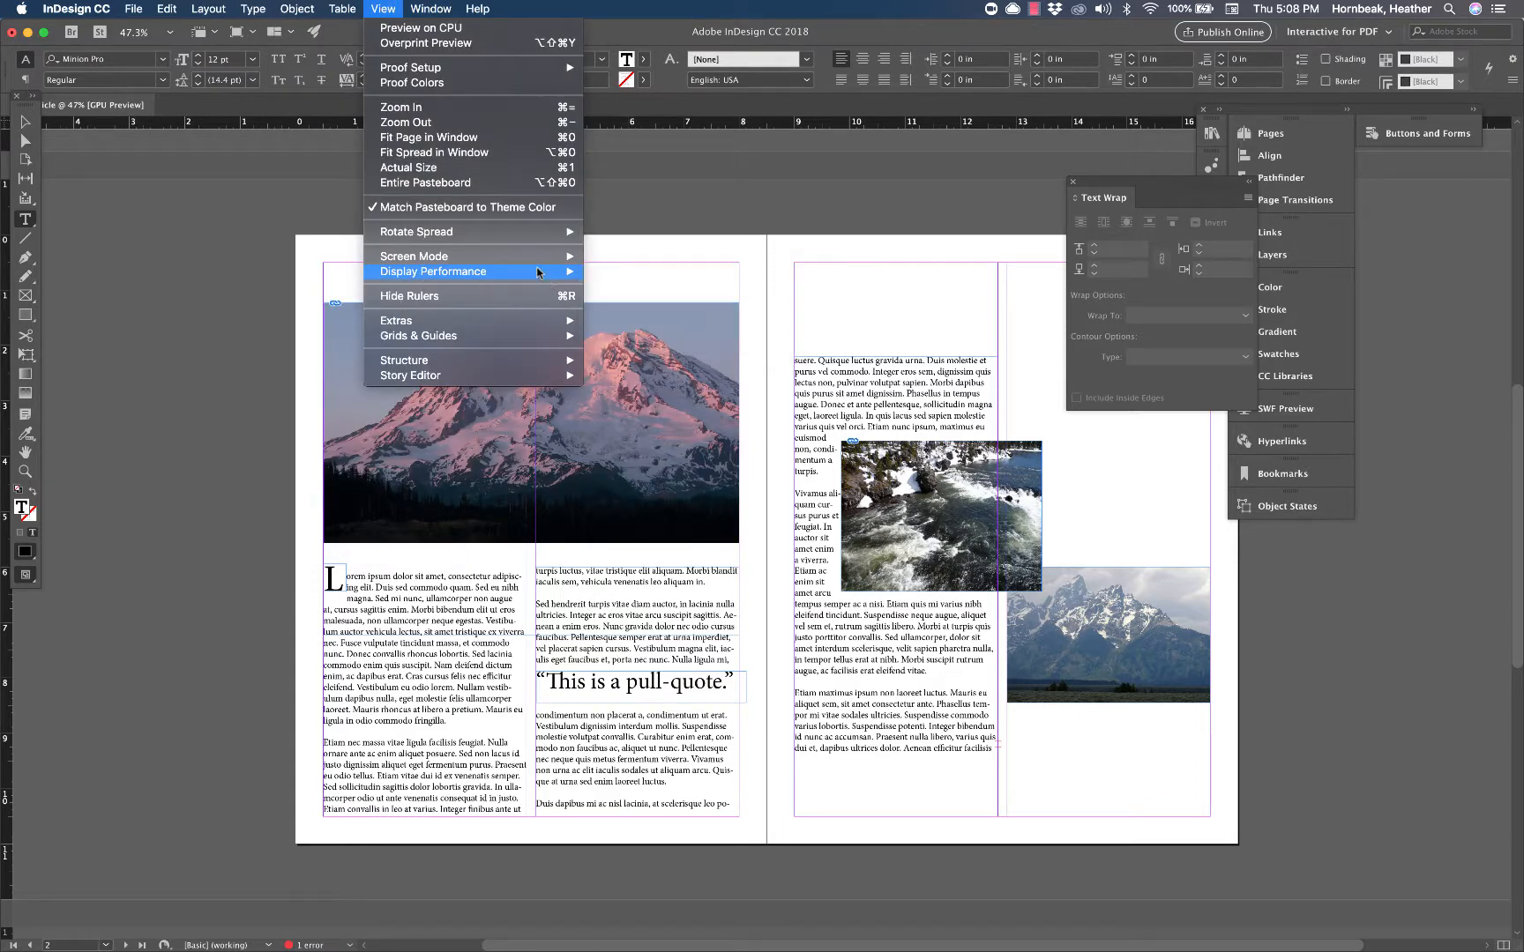
mouse_move(544, 259)
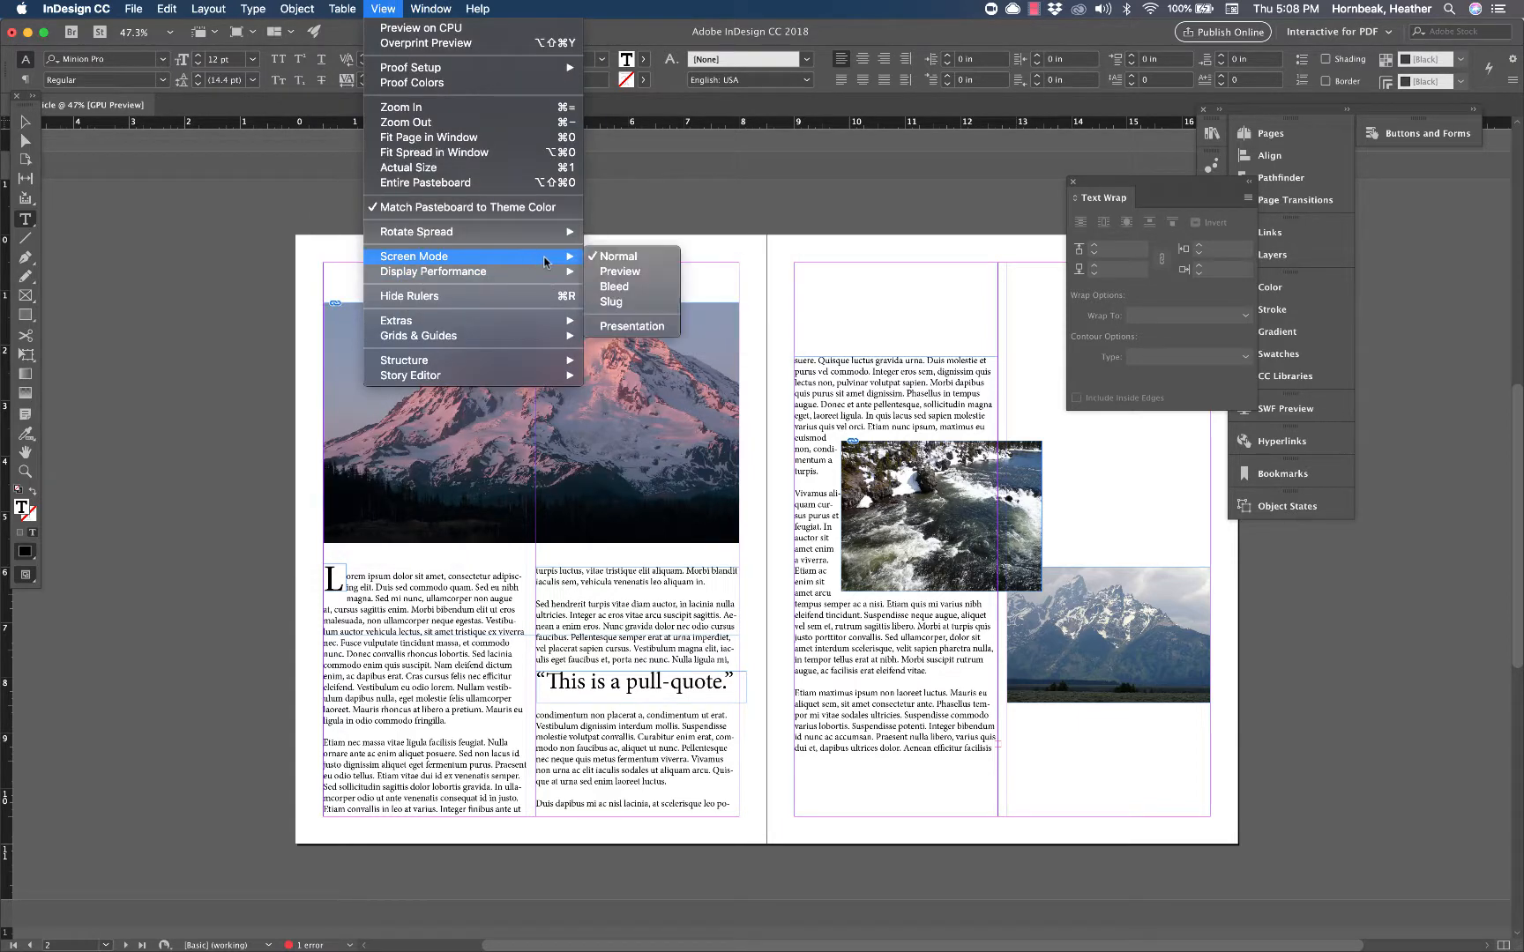
left_click(622, 326)
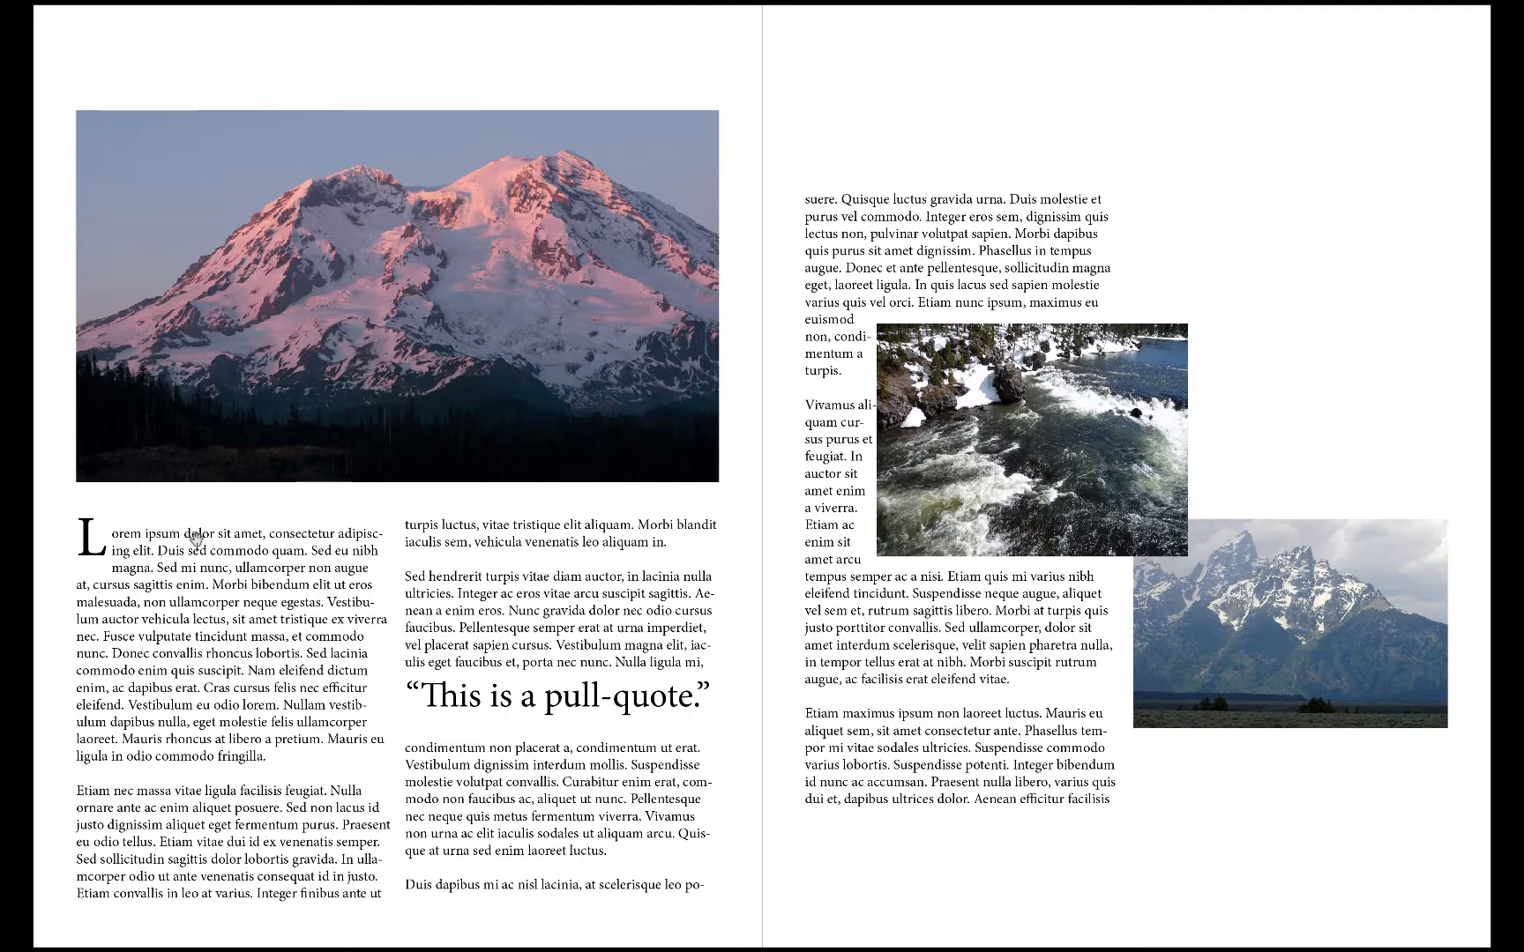
key("Escape")
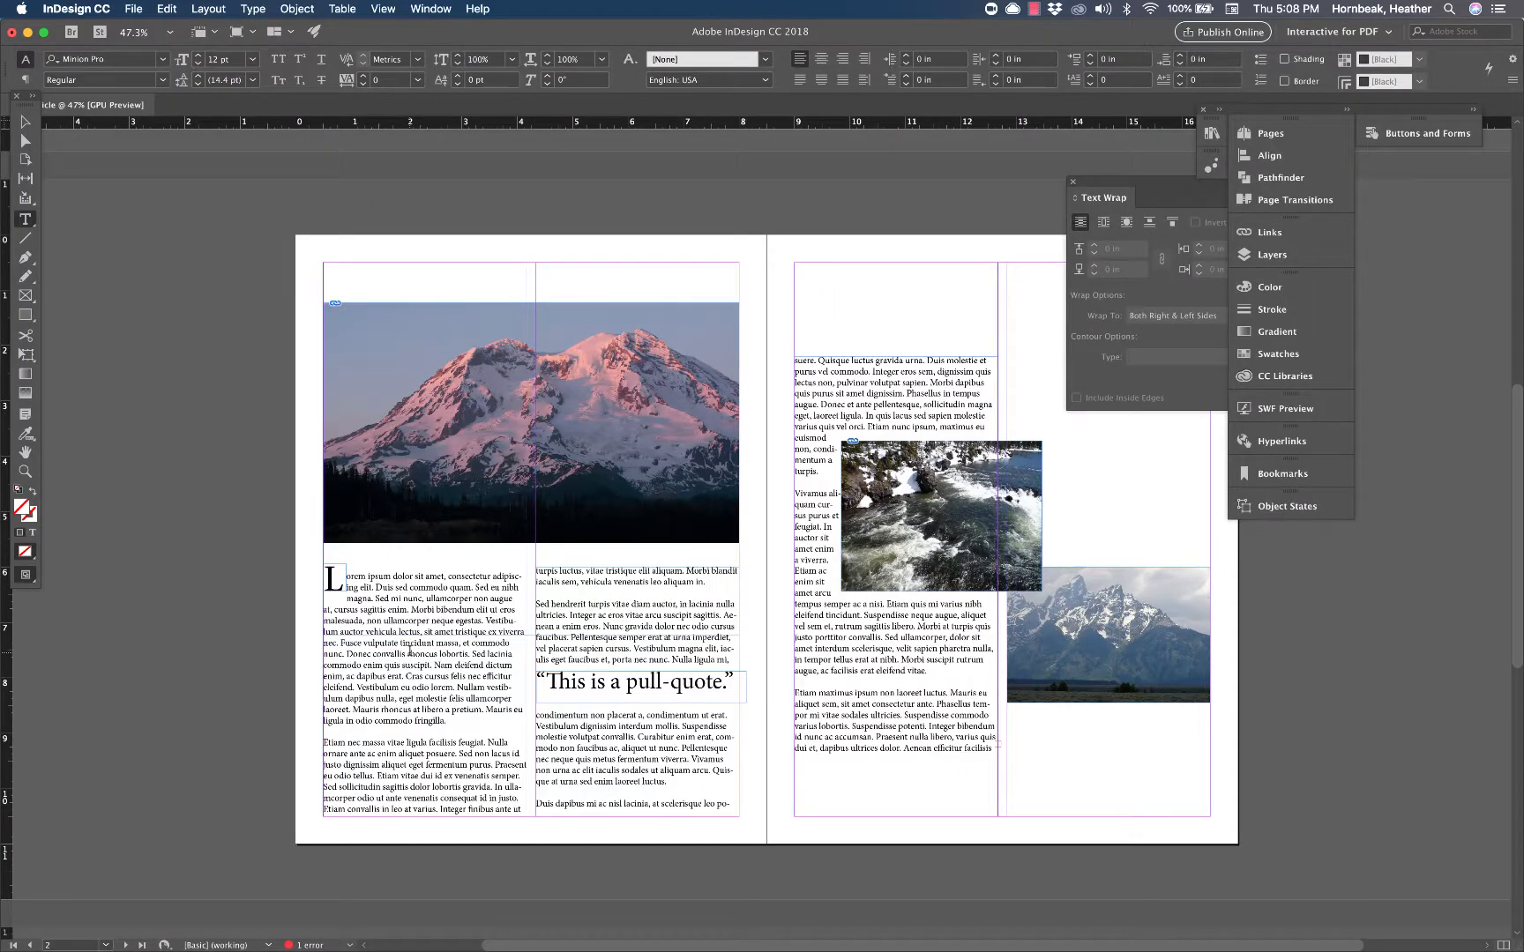
scroll(410, 650, "down", 2)
scroll(409, 650, "right", 2)
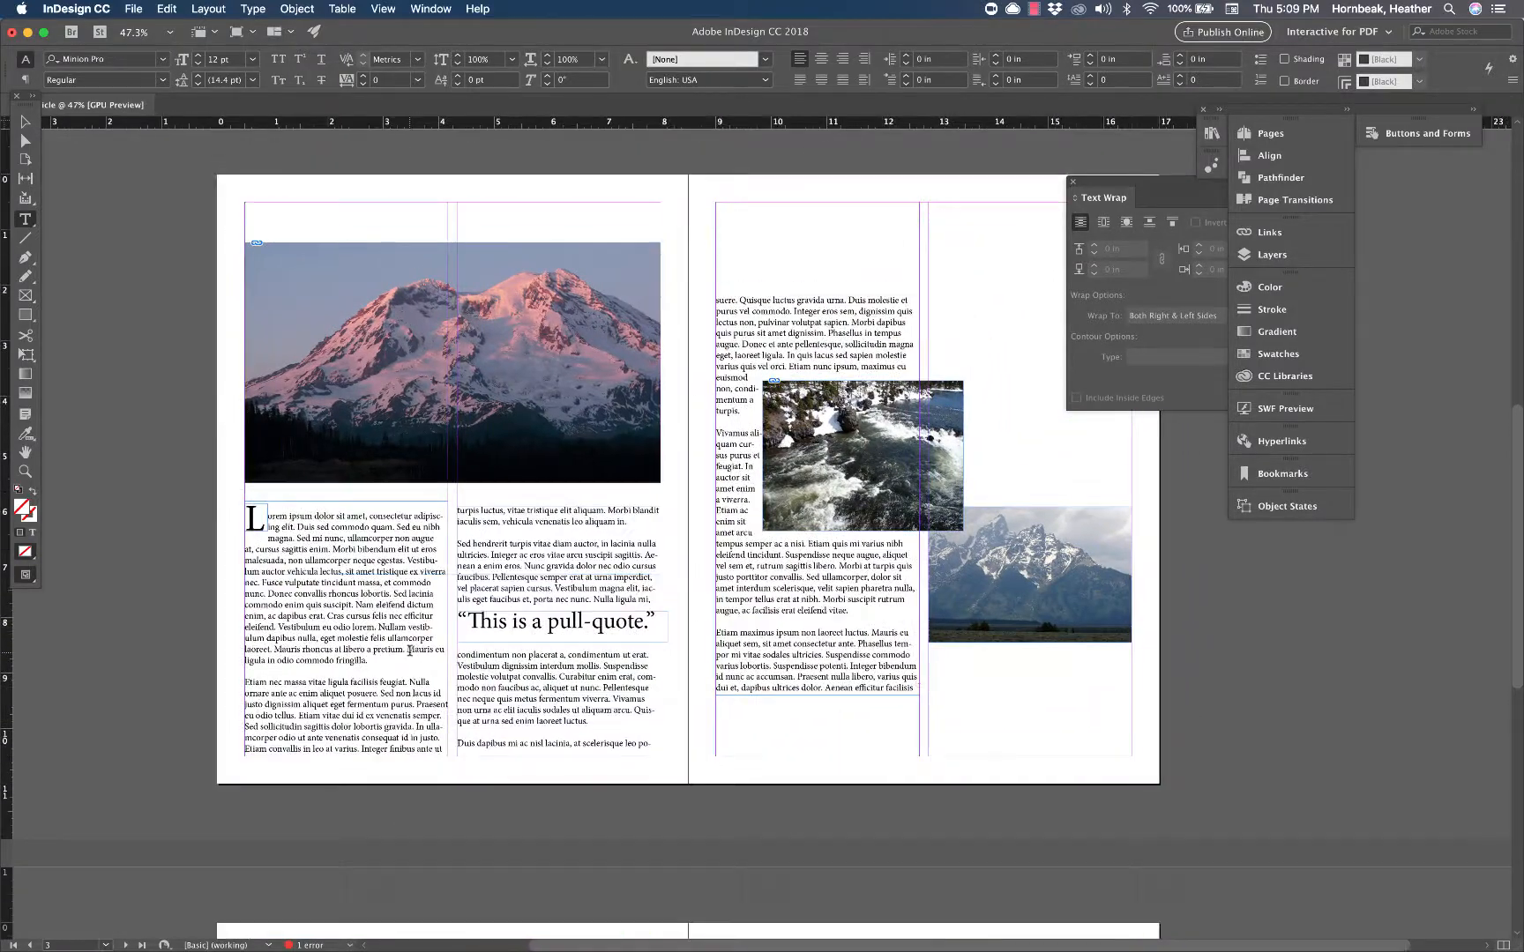